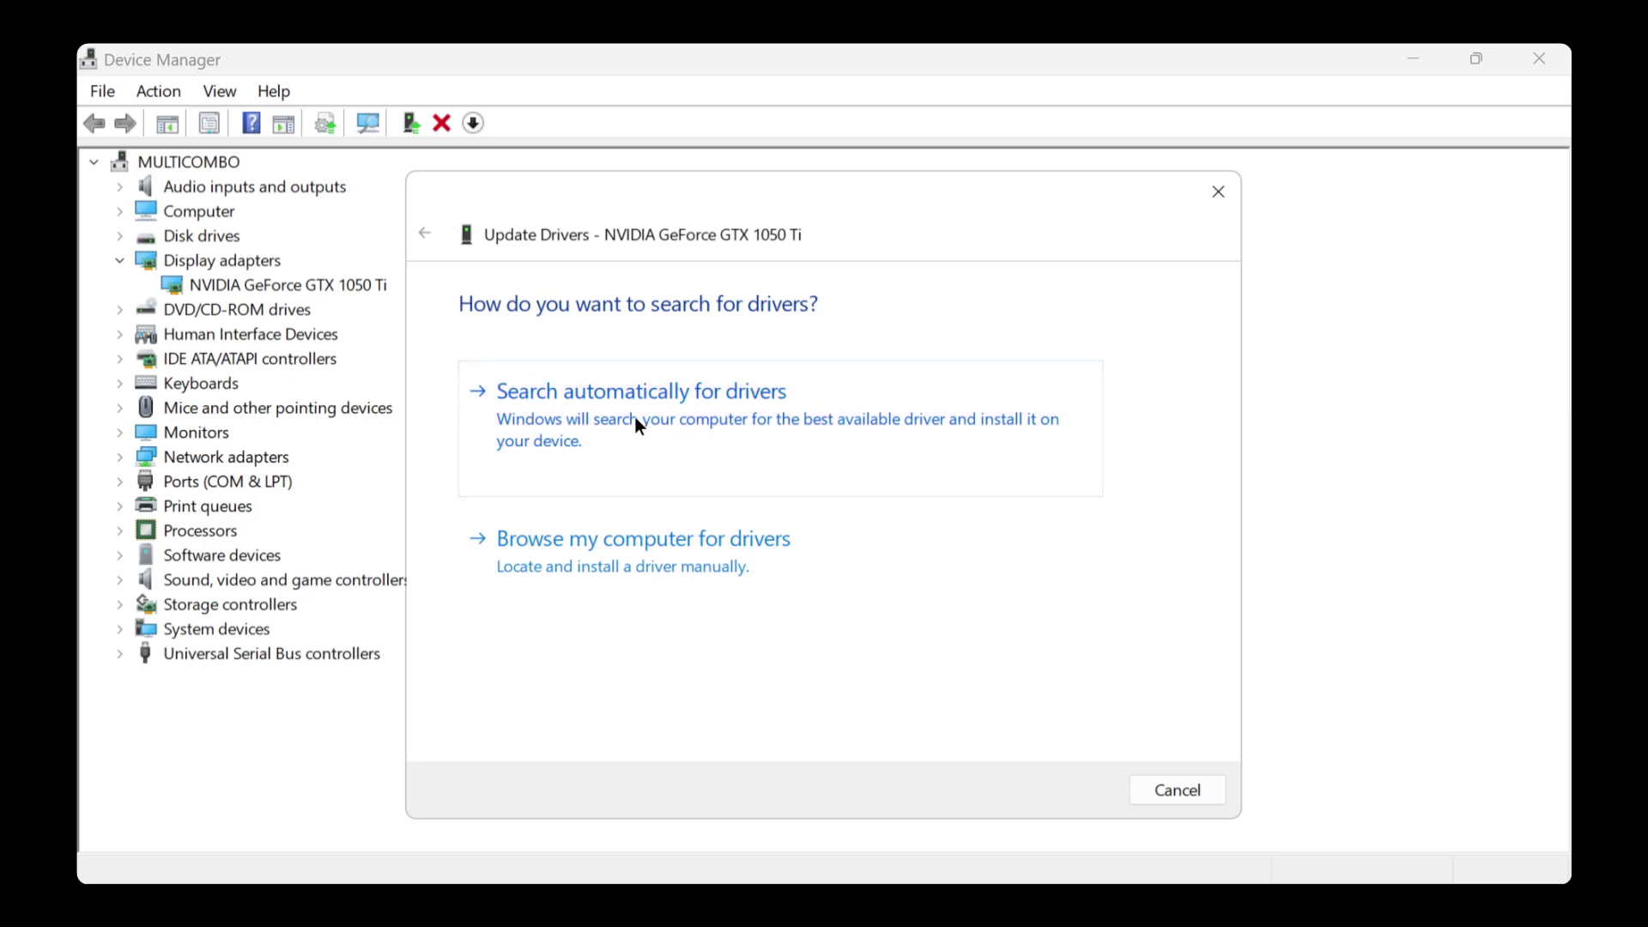
Step: Search automatically for an updated NVIDIA GeForce GTX 1050 Ti driver and close the update wizard
left_click(676, 419)
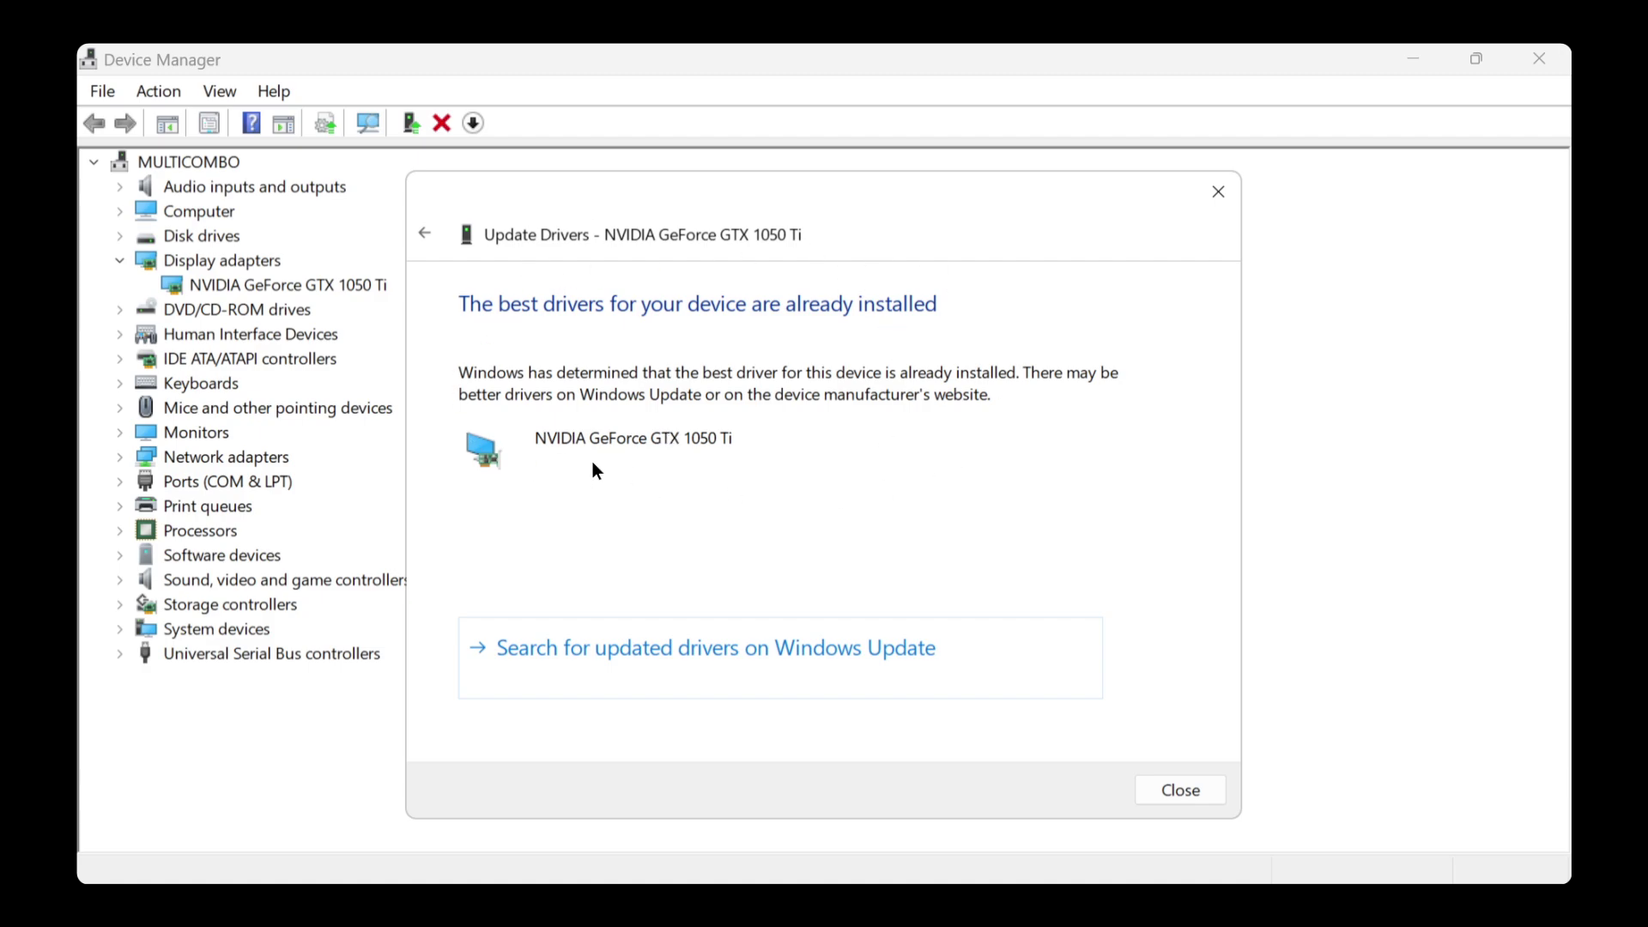
left_click(1191, 792)
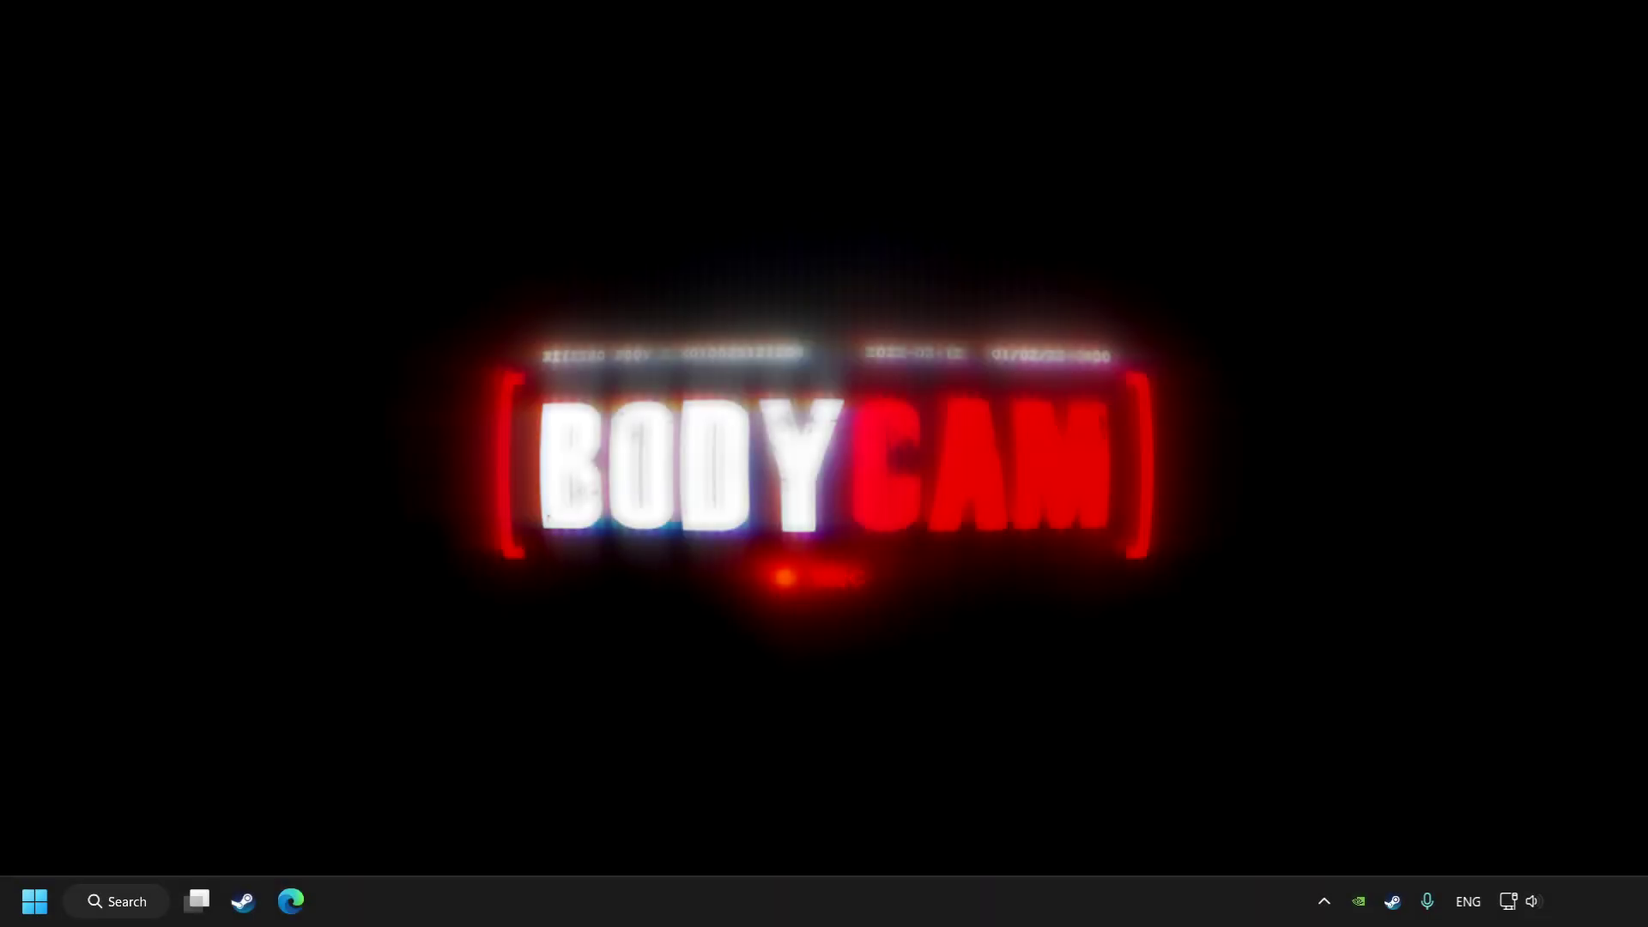
Step: In Microsoft Edge, search Google for "nvidia driver download" and open the Official GeForce Drivers page
left_click(292, 903)
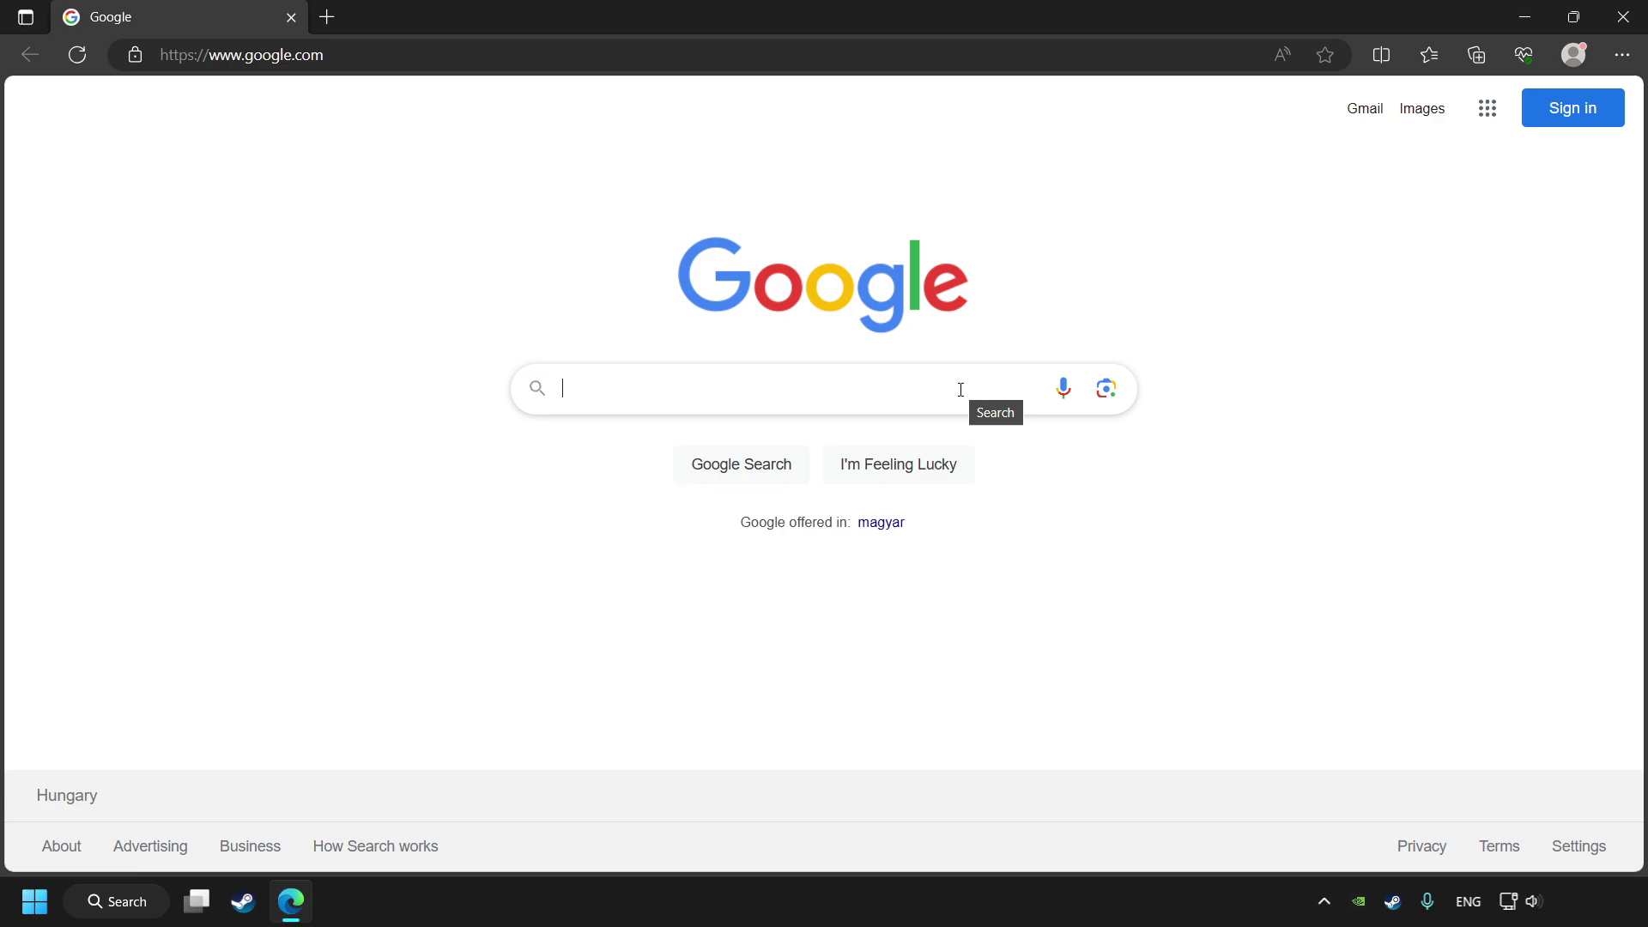
type("nvi")
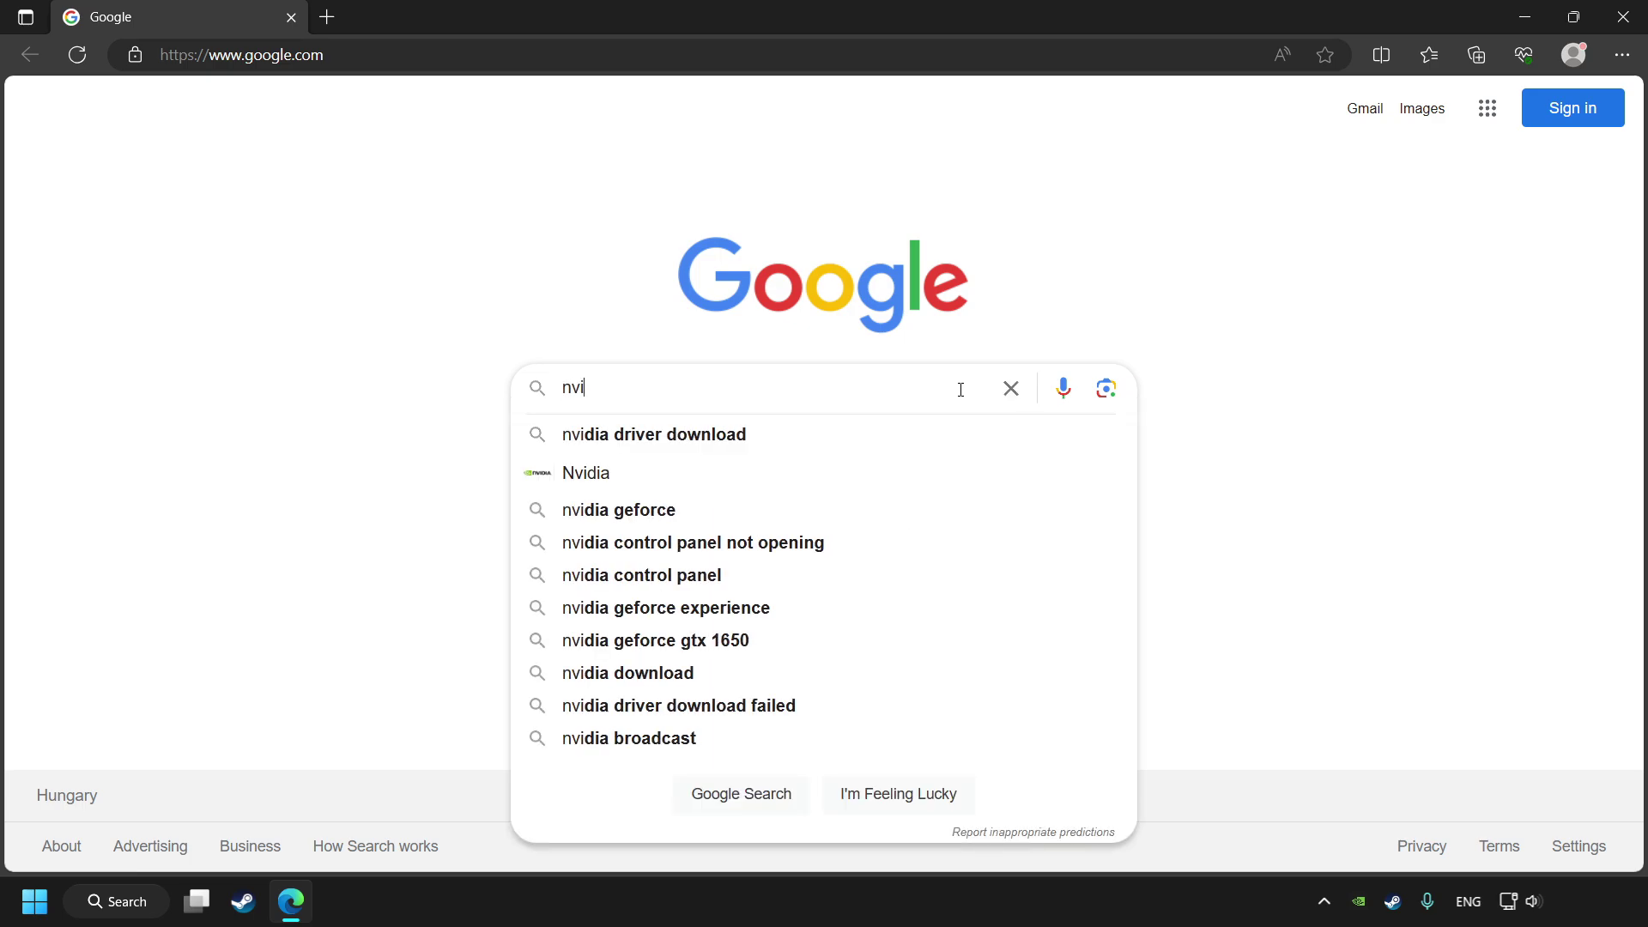
type("dia ")
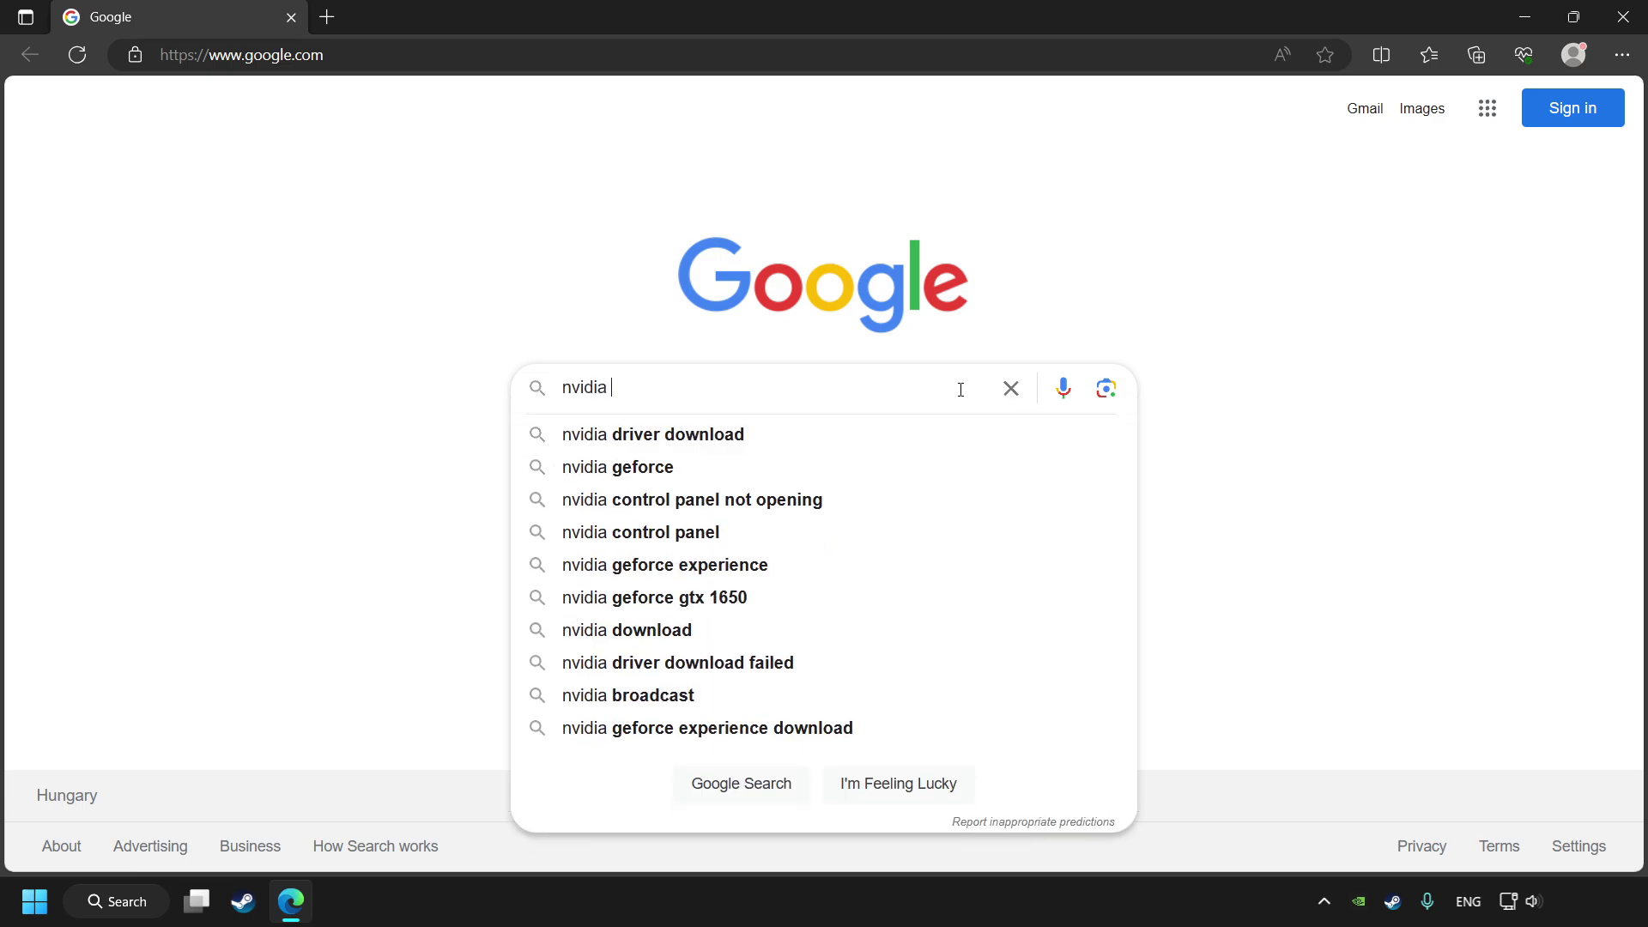
type("driver download")
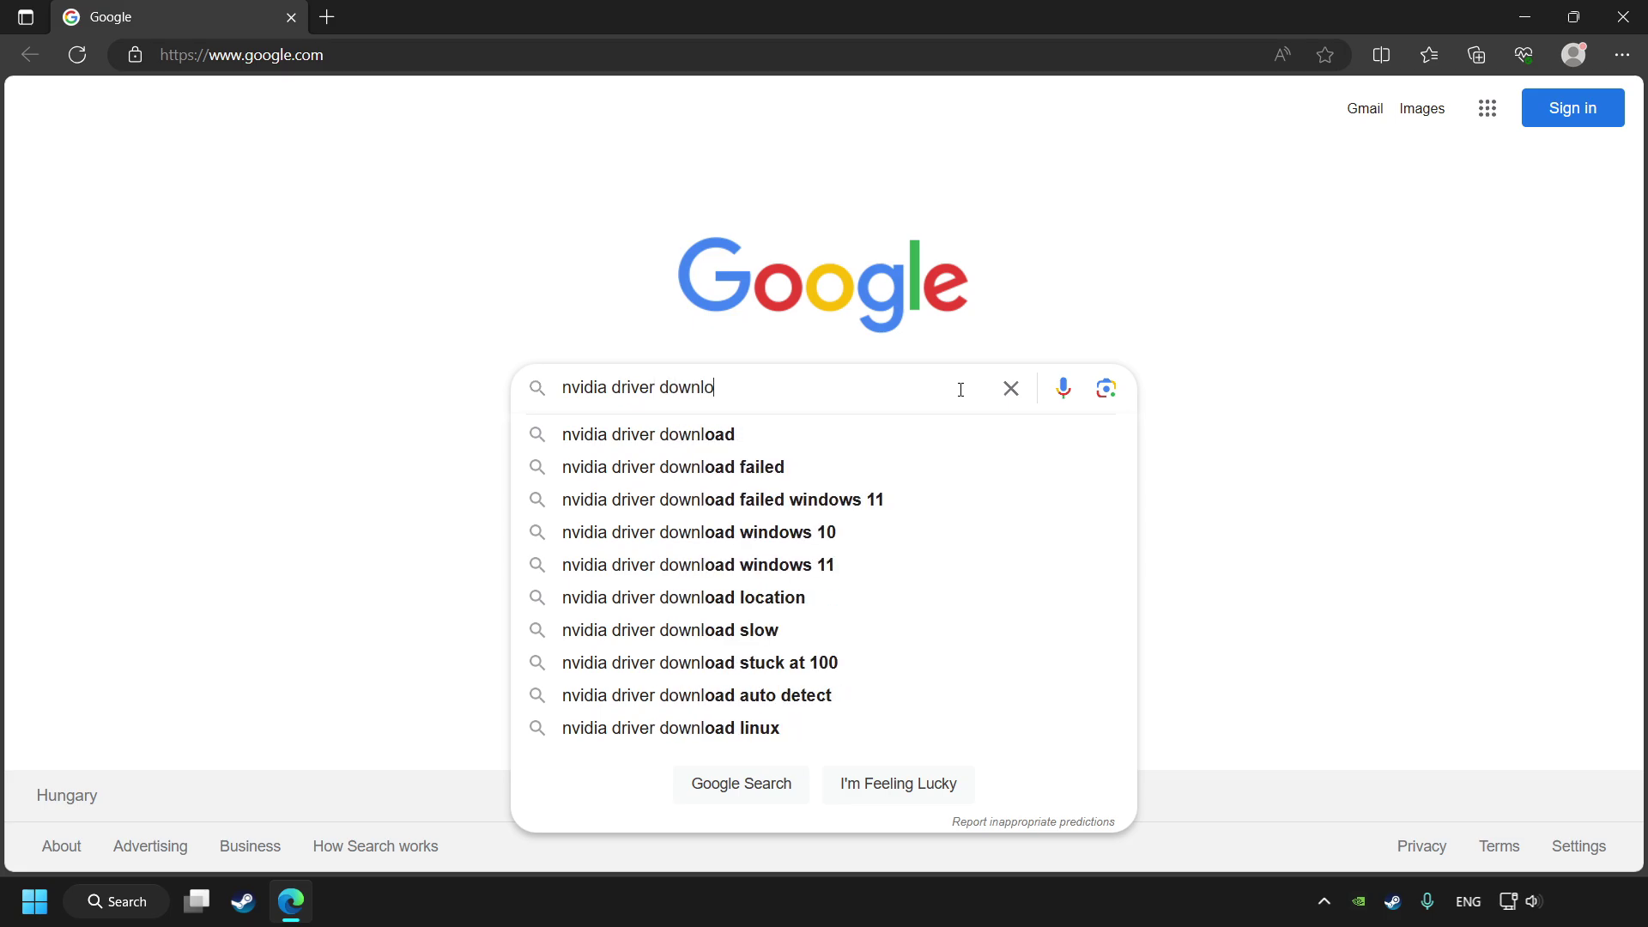
left_click(734, 783)
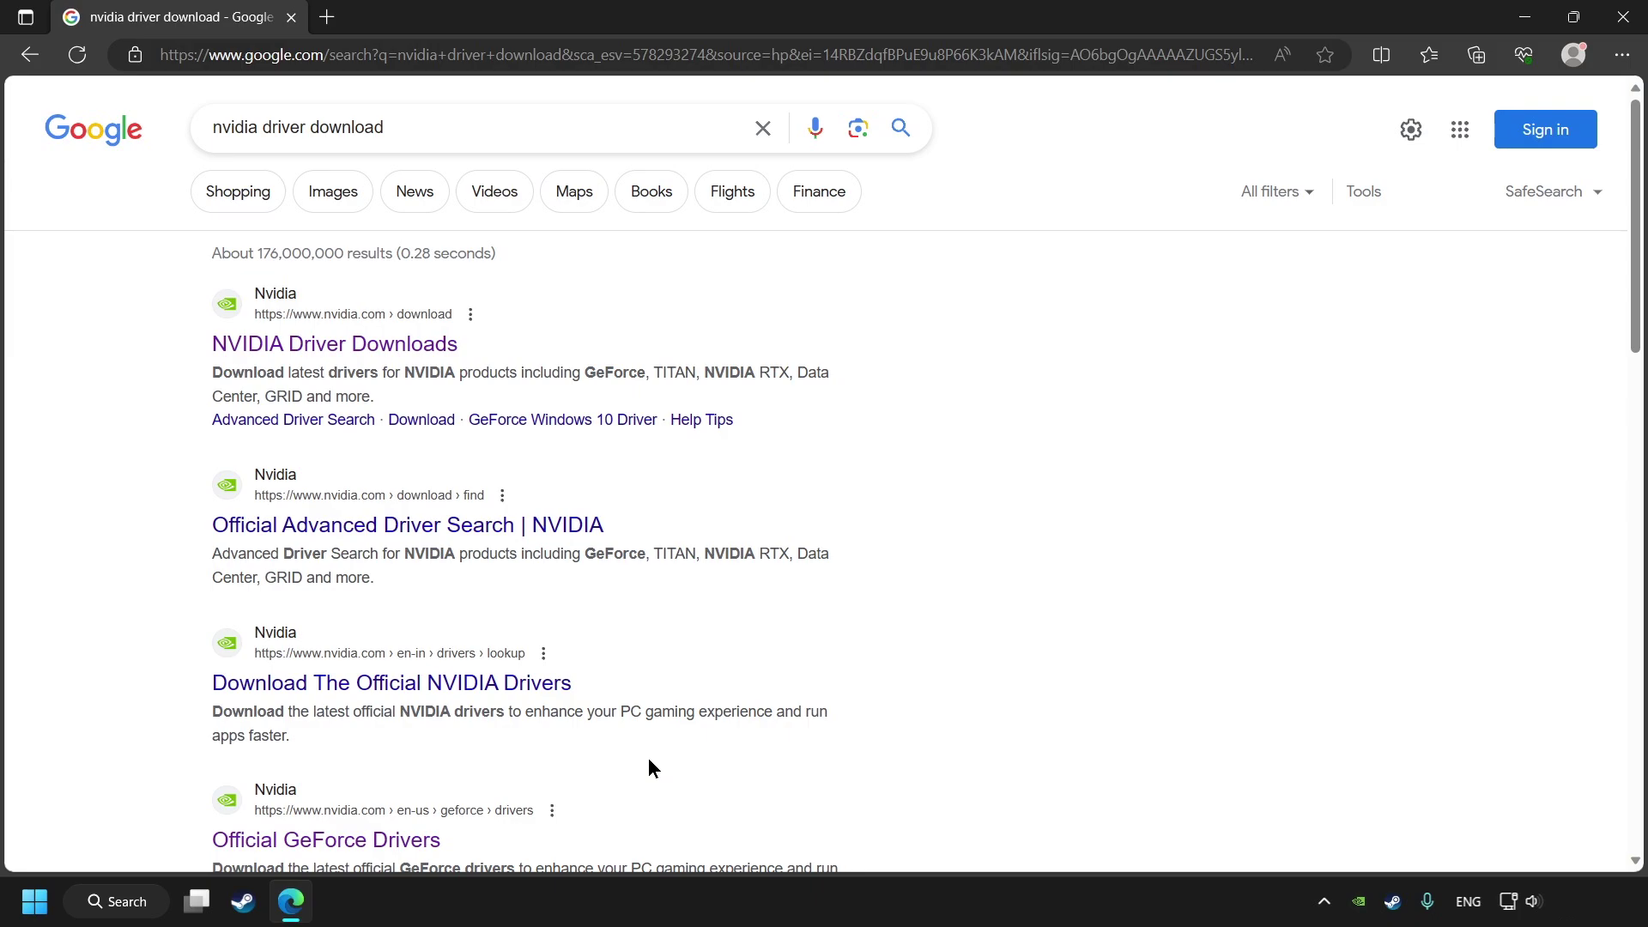
scroll(650, 762, "down", 1)
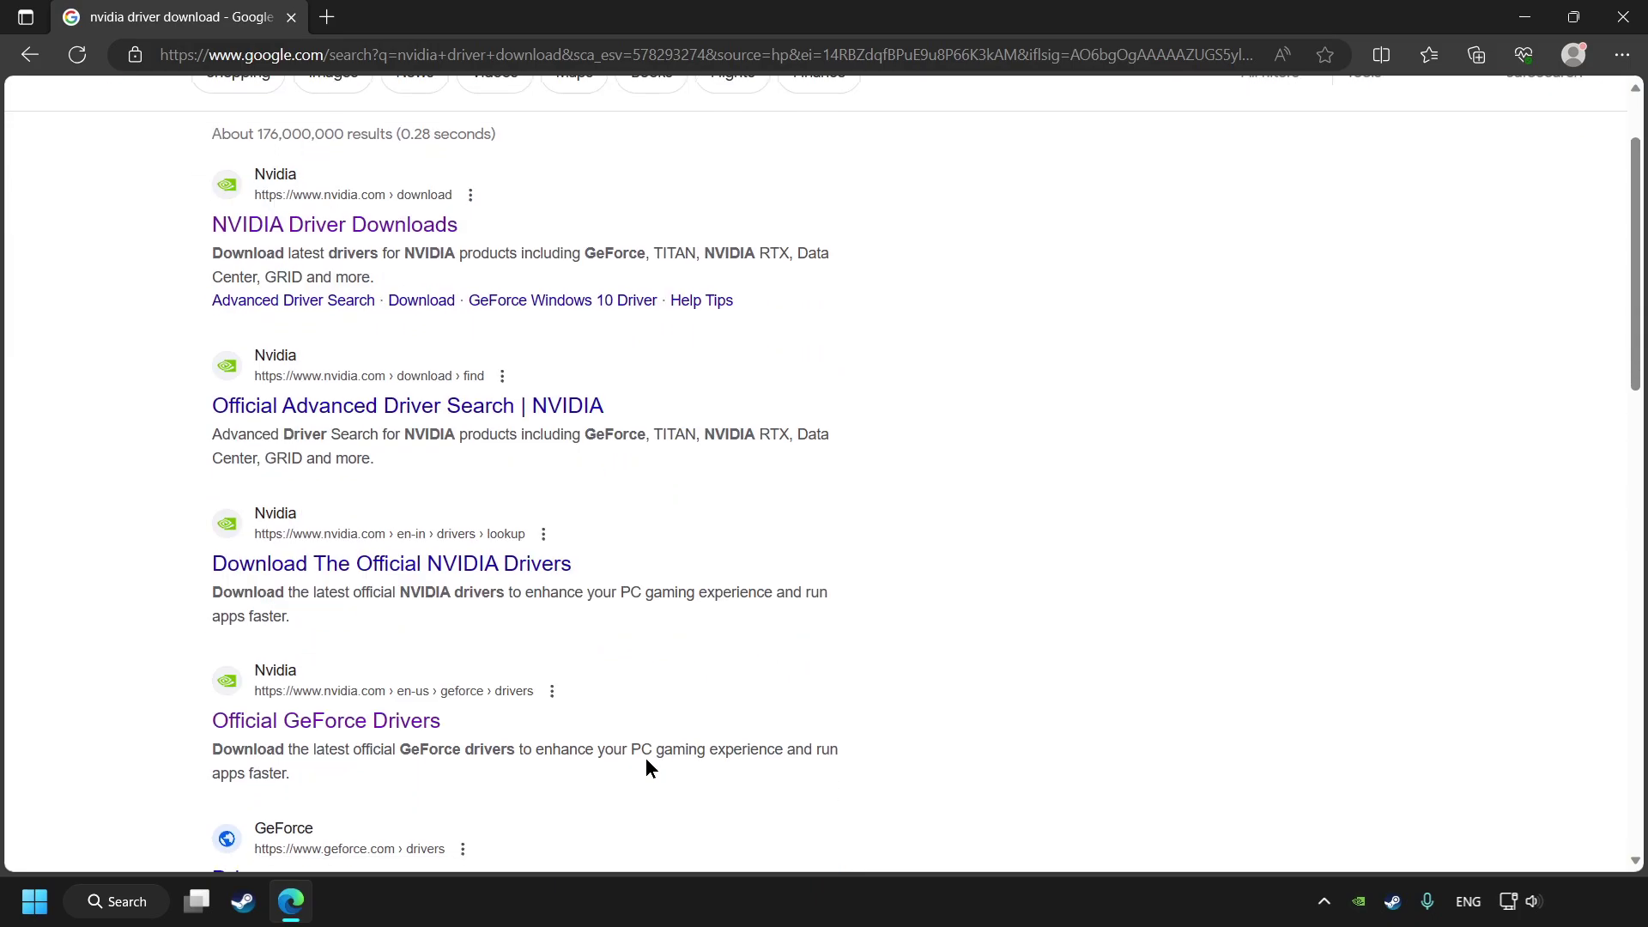
left_click(372, 728)
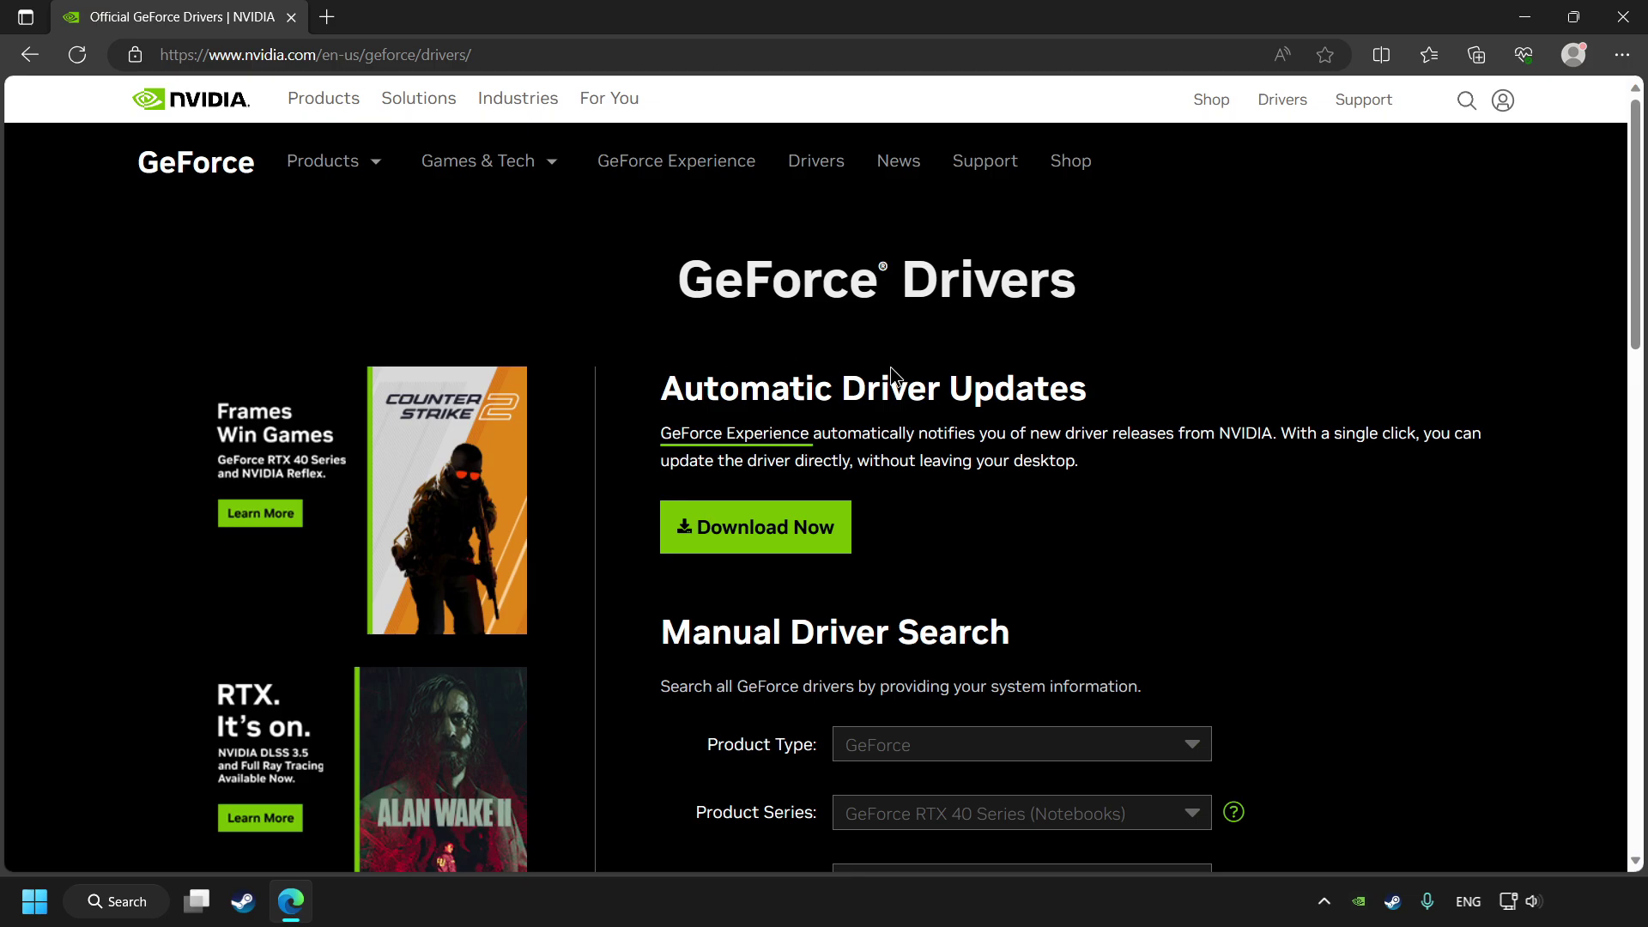
Step: Download the GeForce Experience installer for automatic driver updates, run it and agree to the installation
left_click(774, 550)
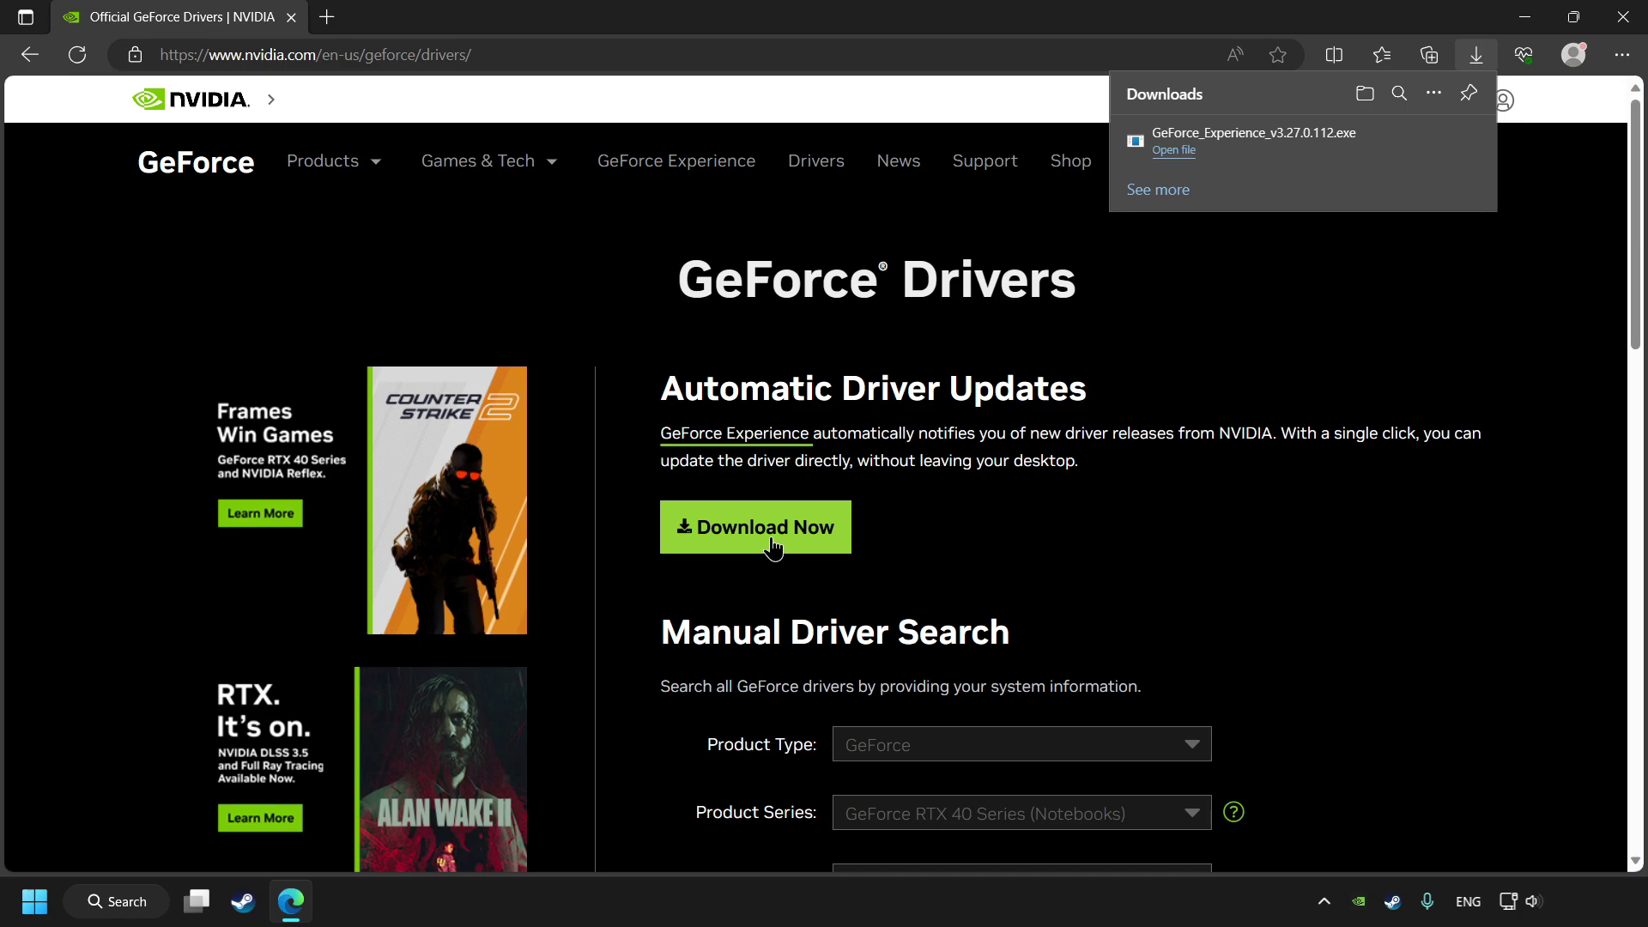
left_click(1313, 152)
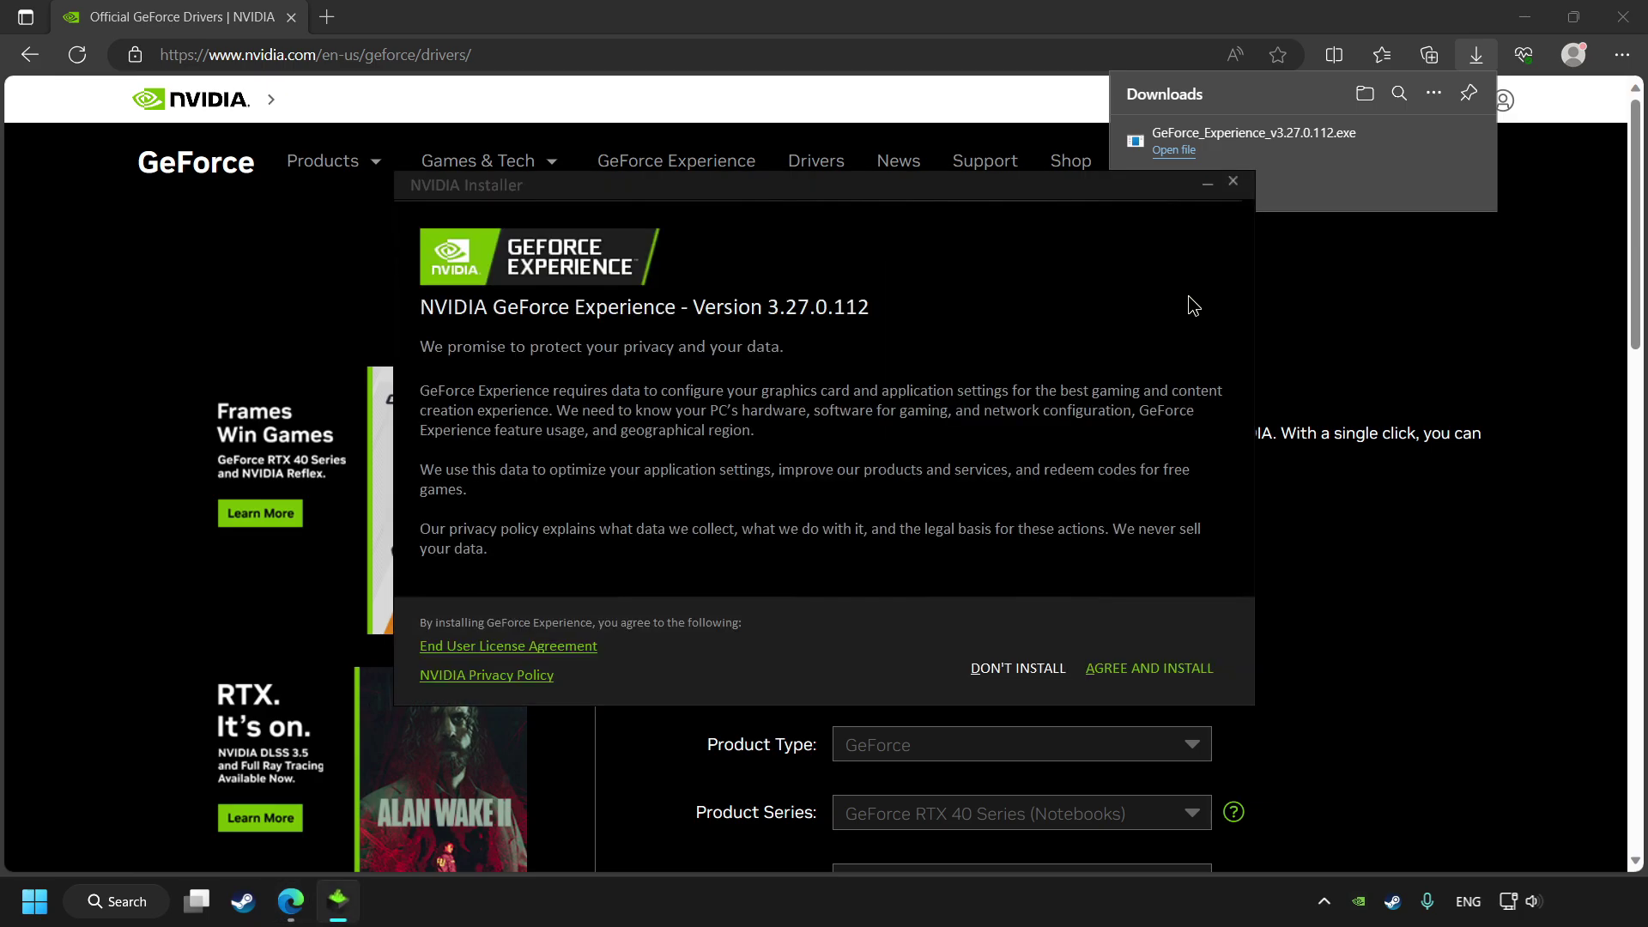
left_click(1156, 681)
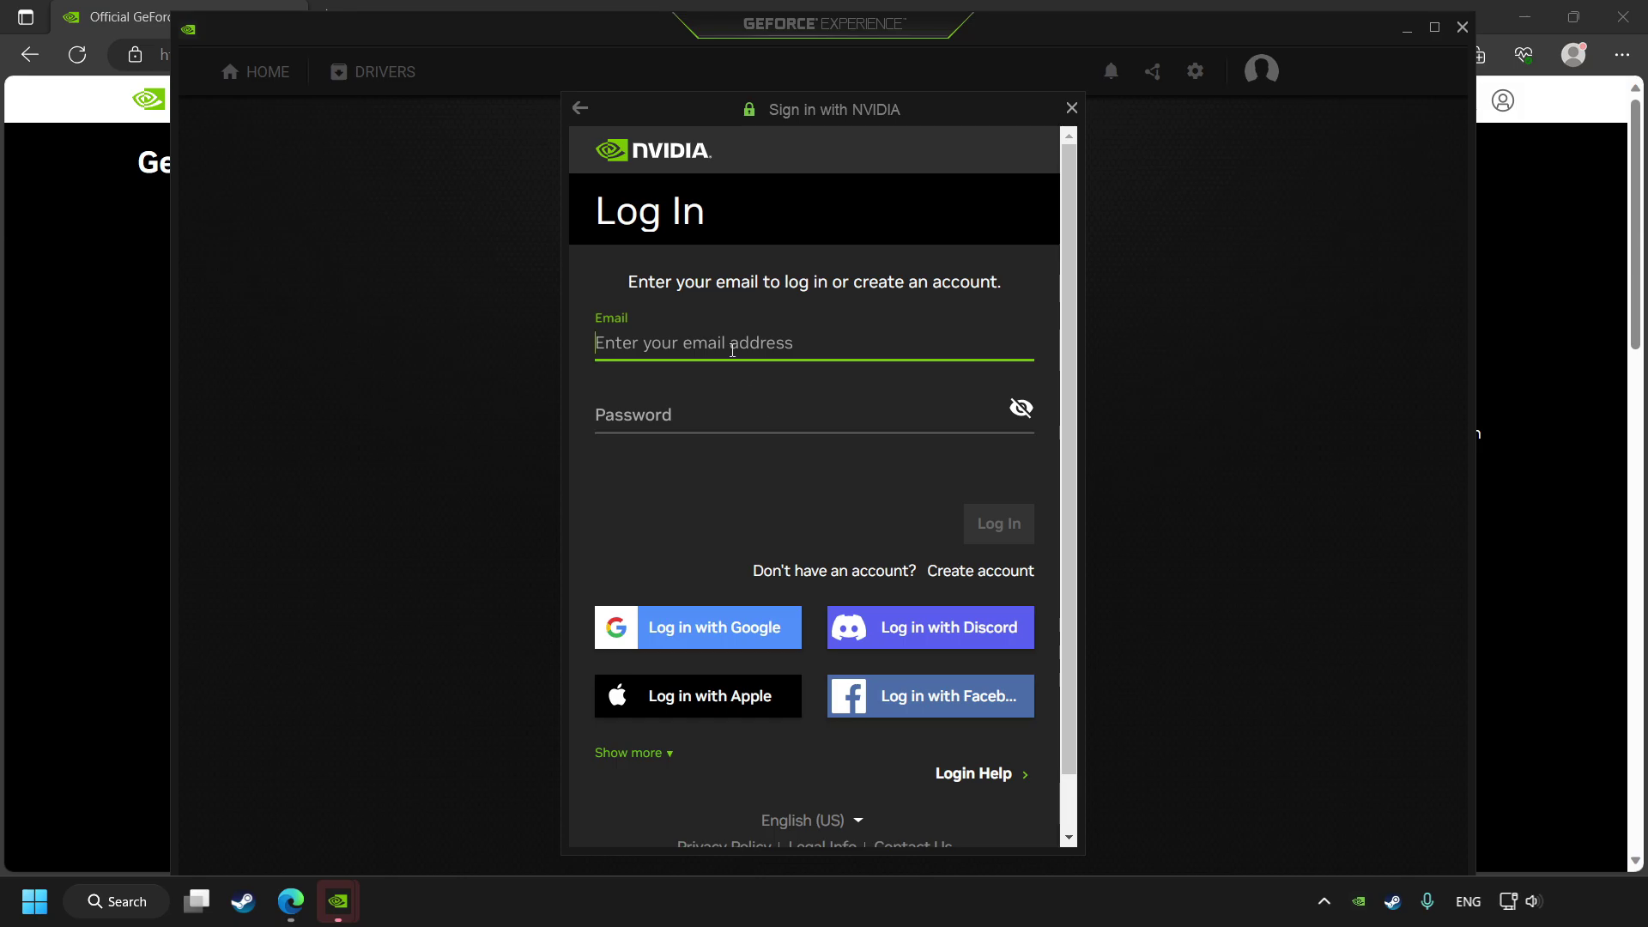
Step: Check for GeForce driver updates in GeForce Experience, dismissing the driver preferences tip
left_click(1094, 722)
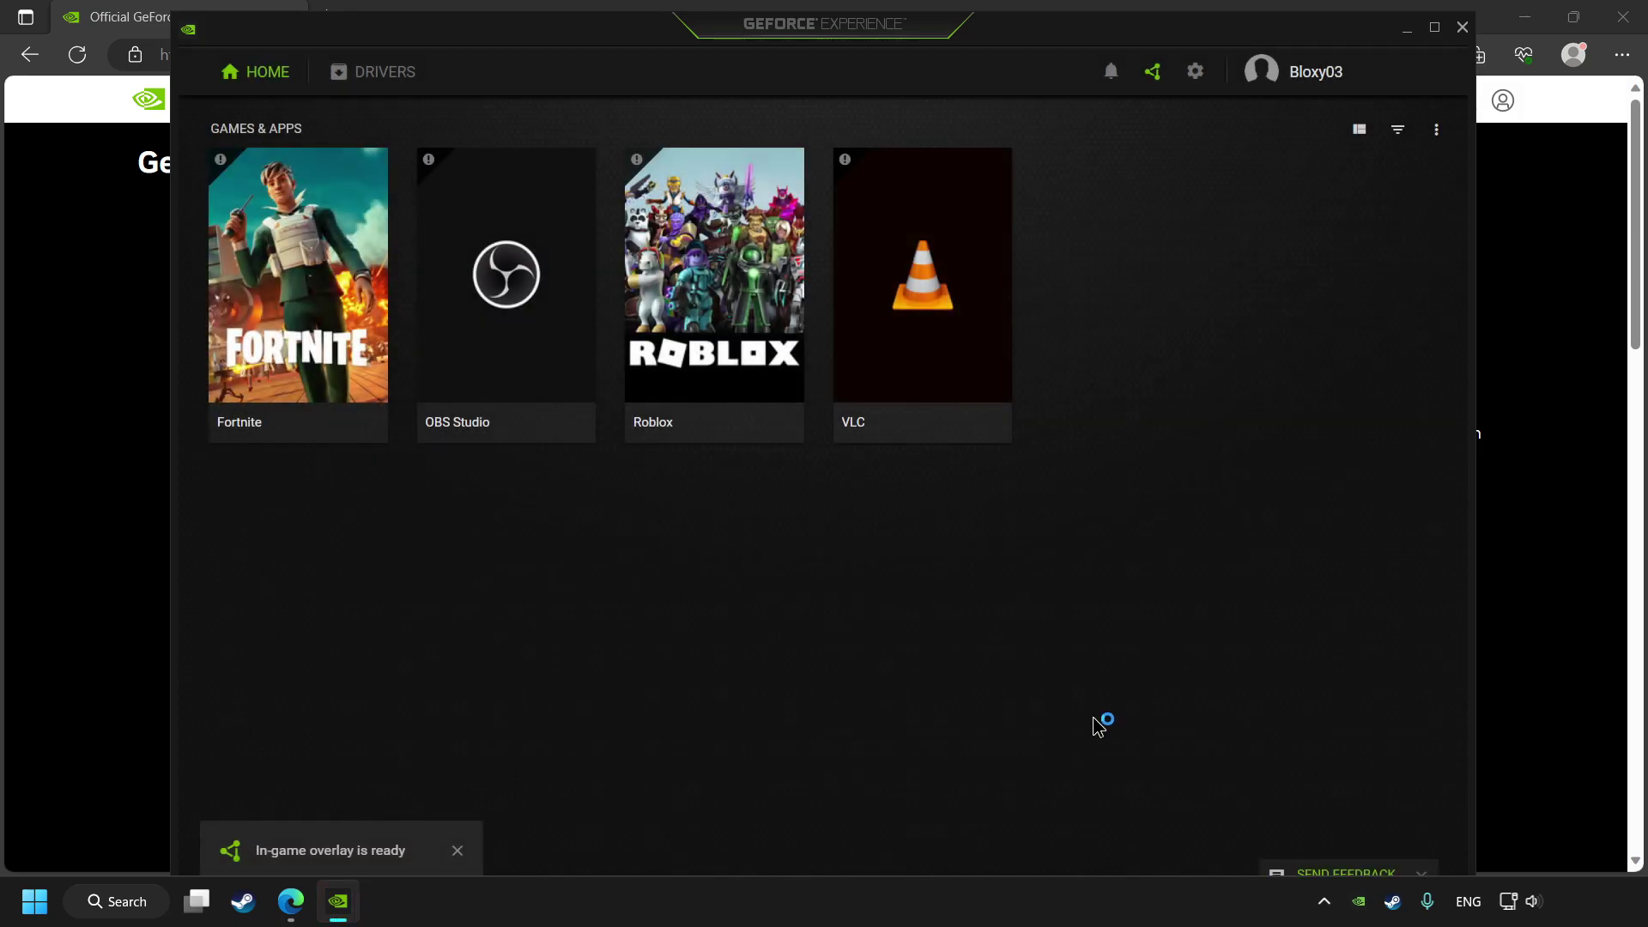
left_click(374, 94)
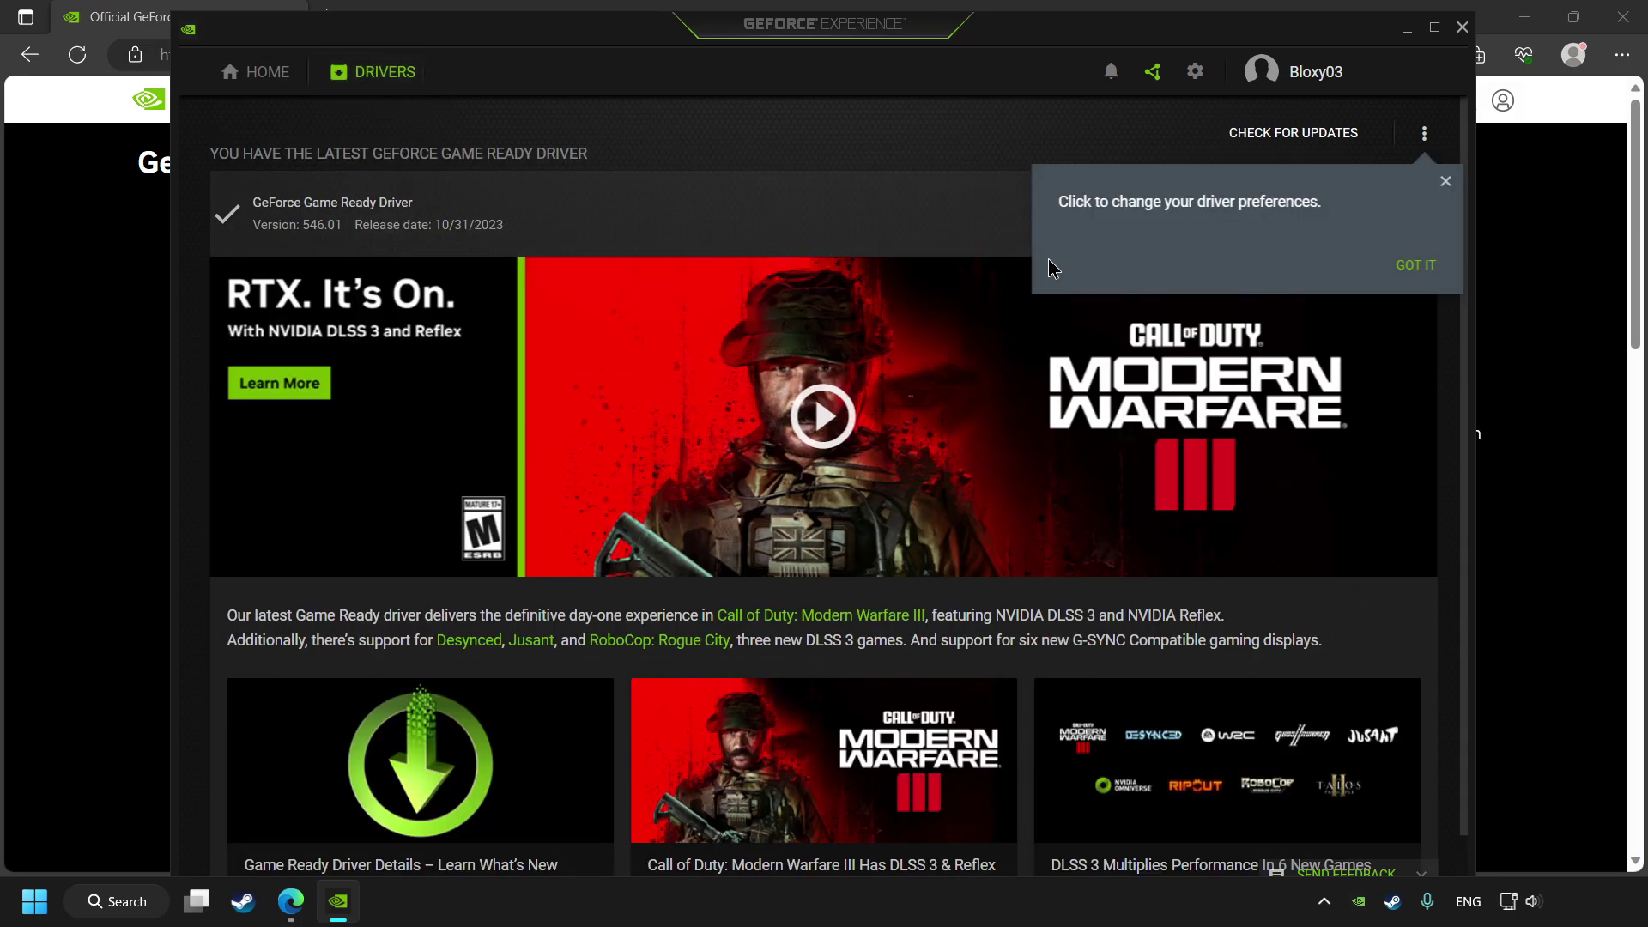
left_click(1401, 266)
left_click(1286, 145)
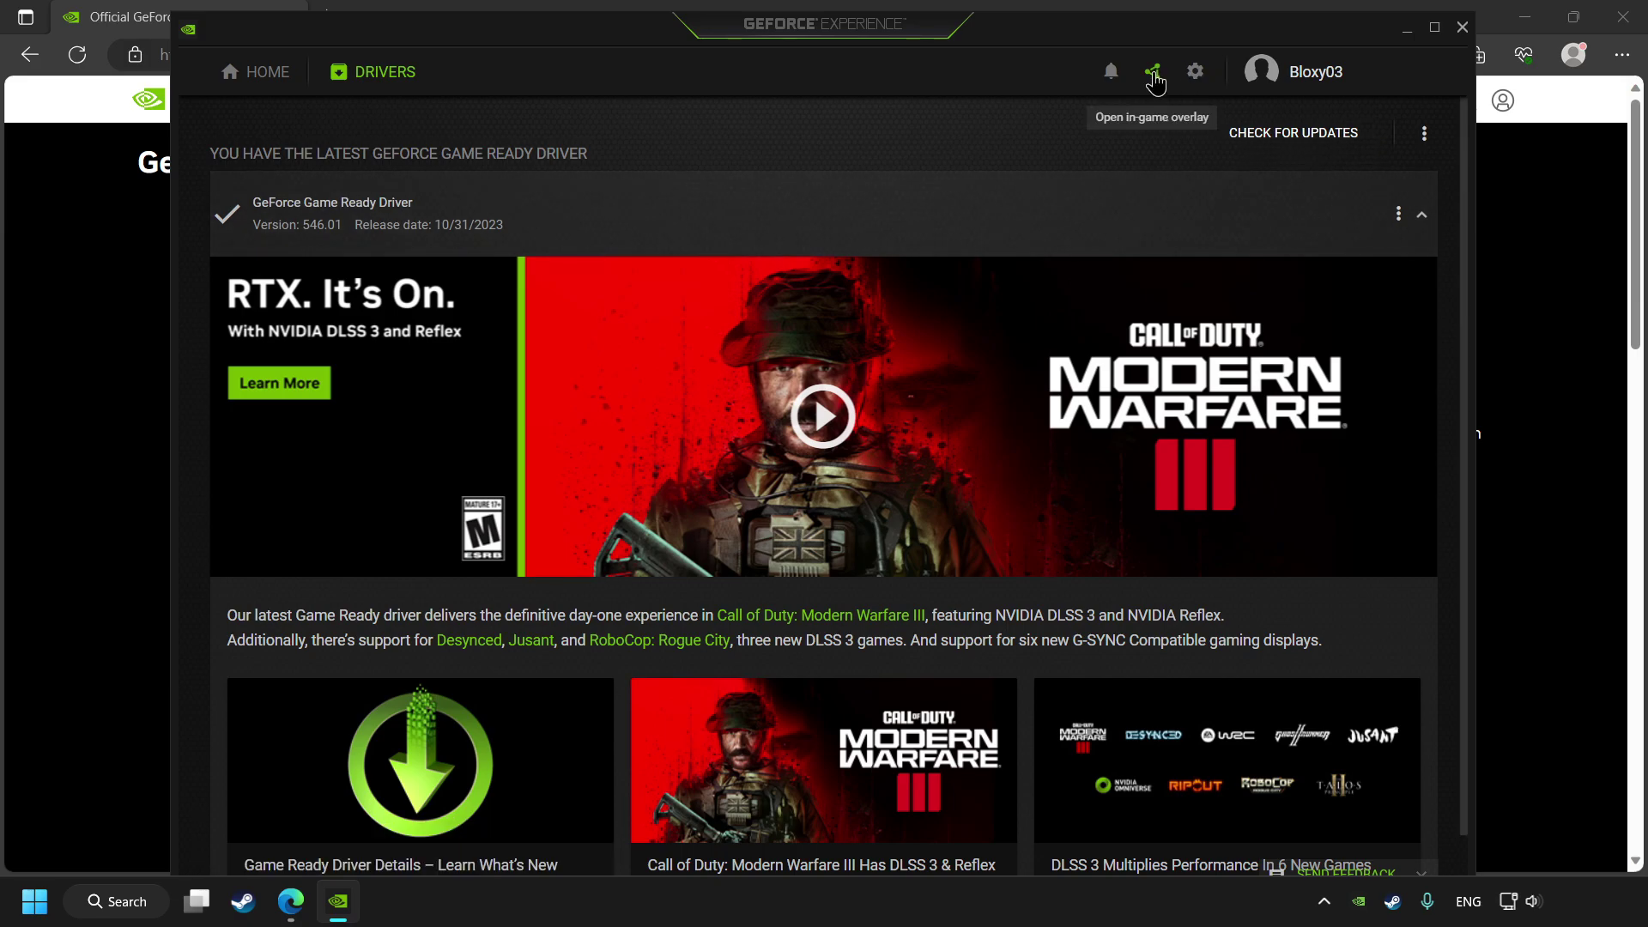
Step: Turn off the in-game overlay in the GeForce Experience general settings and close the program
left_click(1196, 72)
scroll(911, 447, "down", 3)
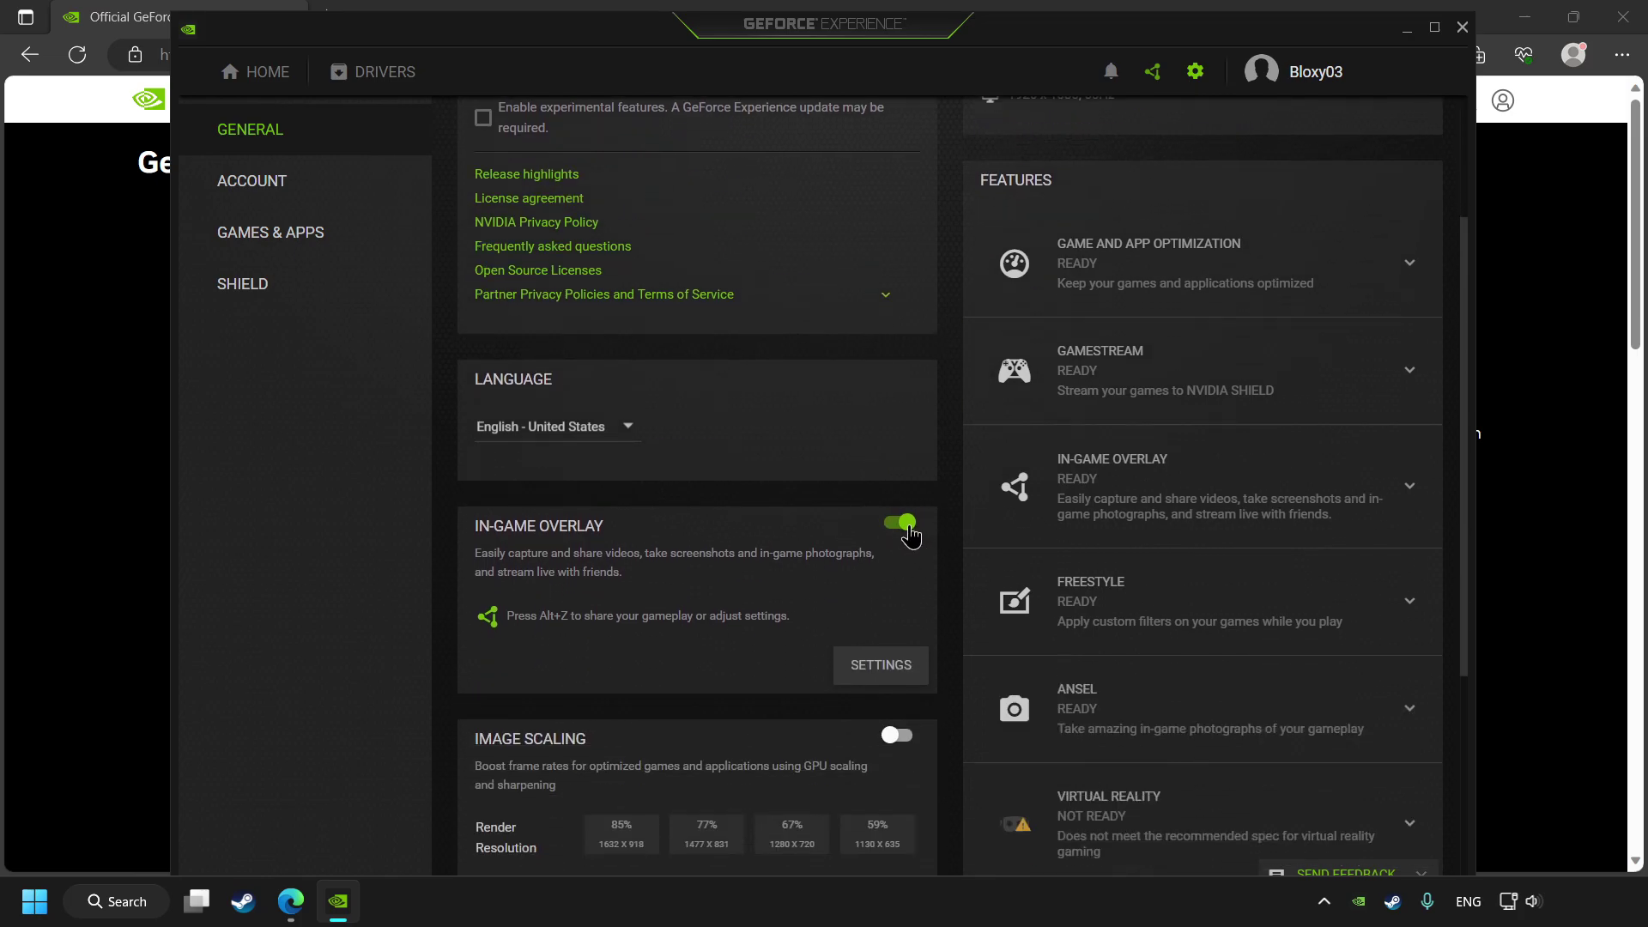
left_click(901, 527)
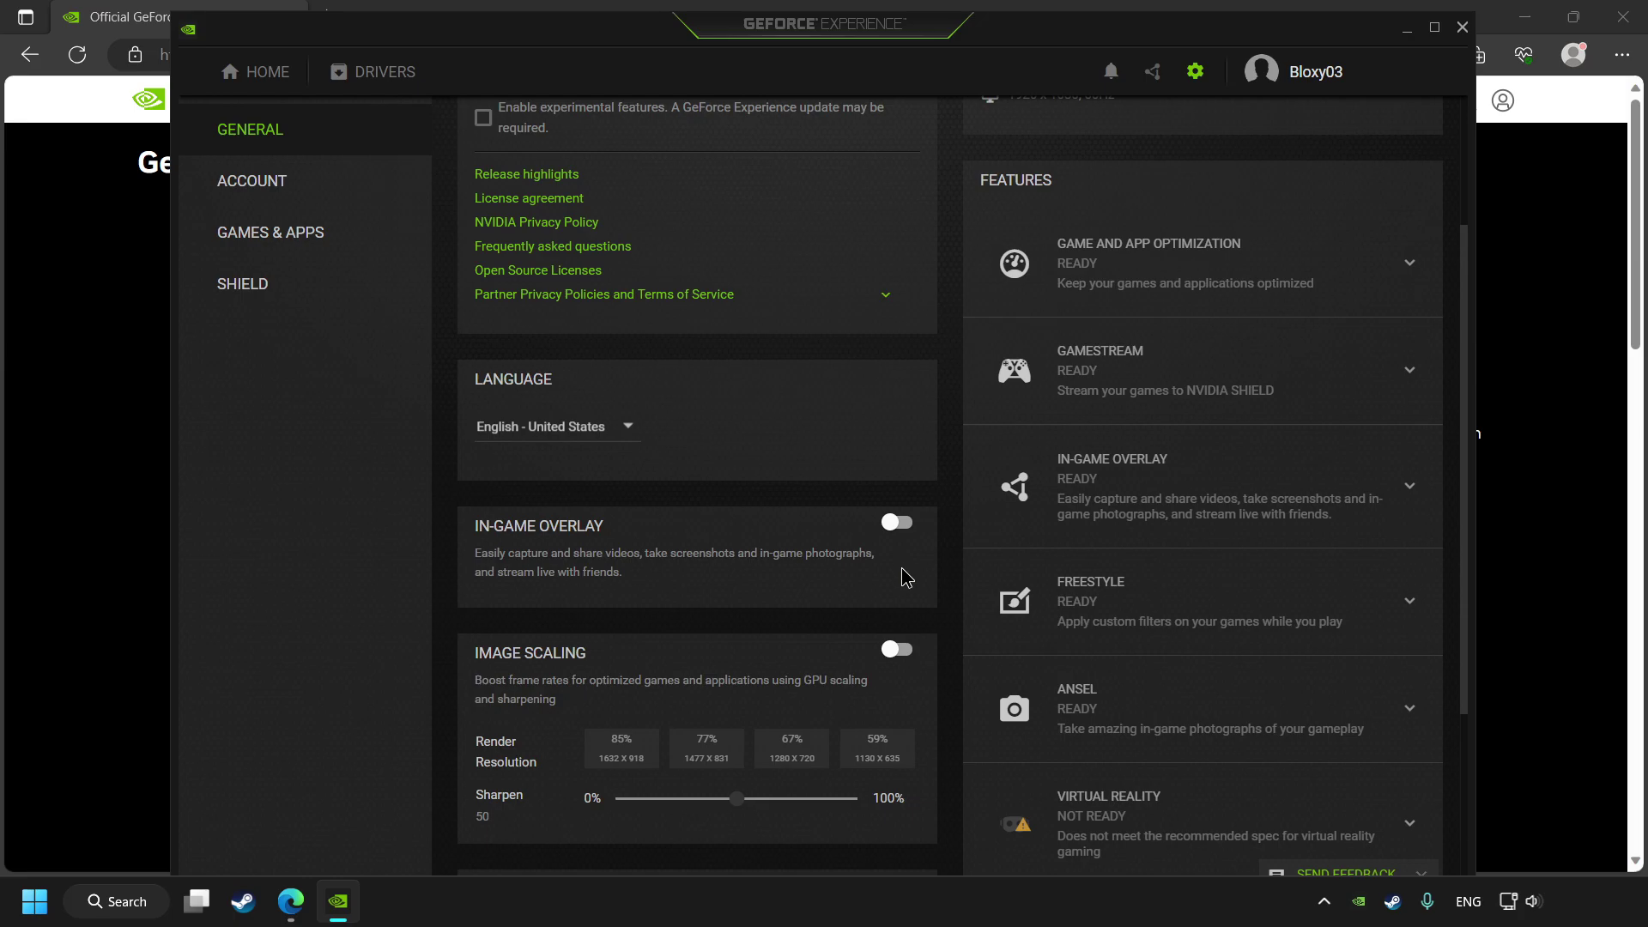
left_click(1463, 28)
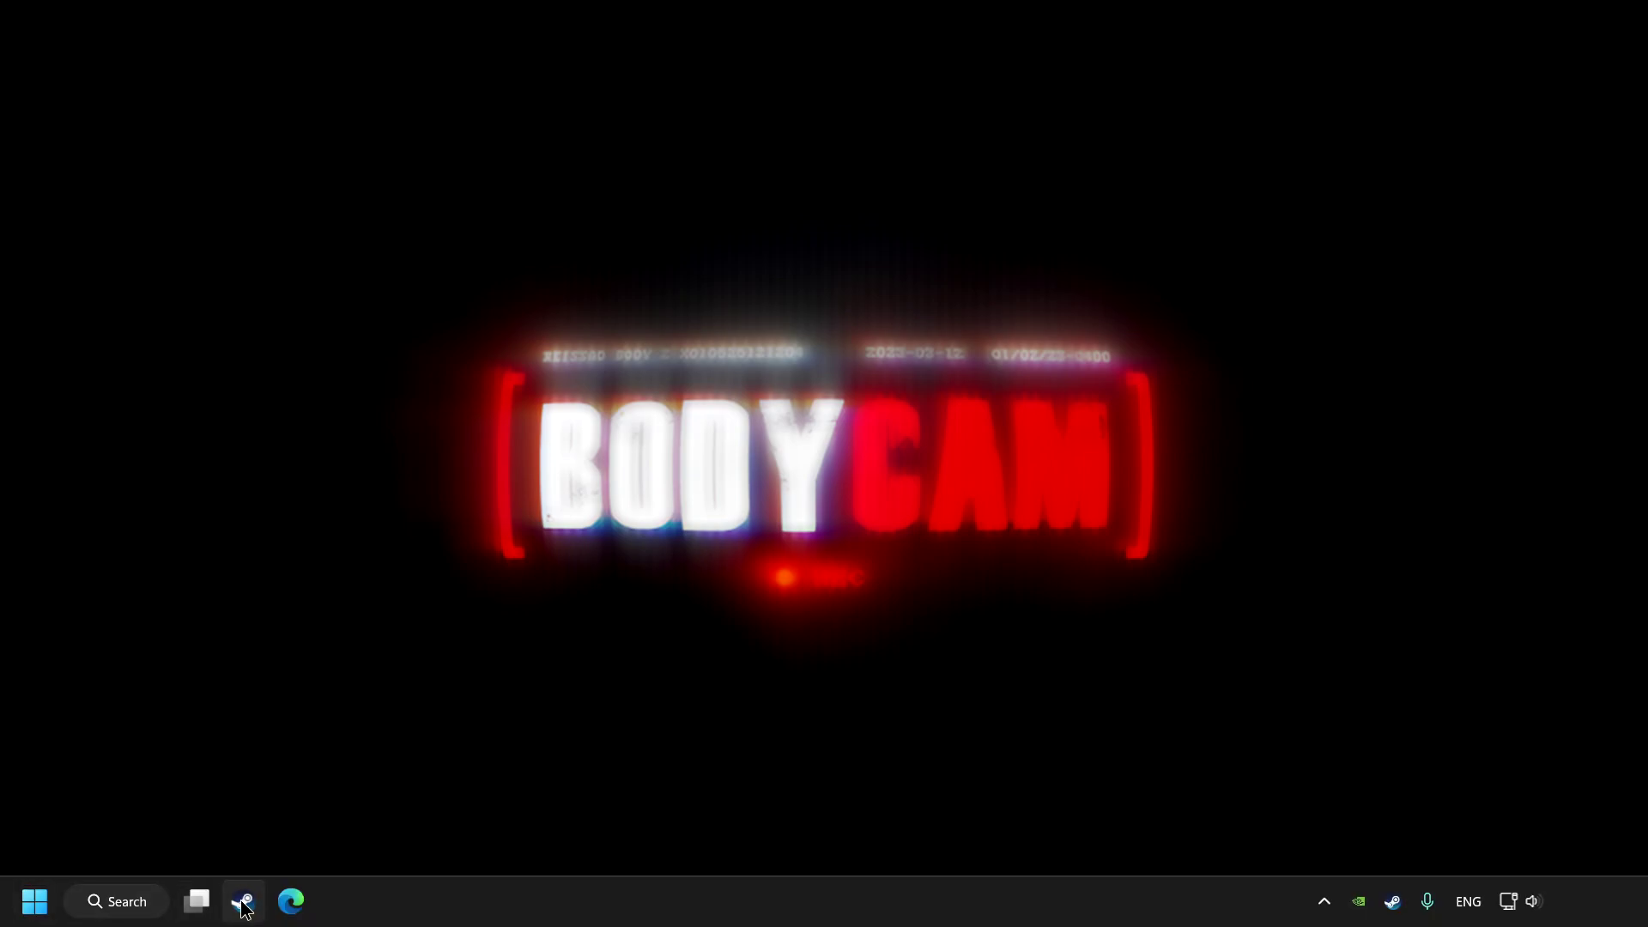
Step: Switch to Steam and verify the integrity of Bodycam's game files from its library properties
left_click(245, 902)
mouse_move(306, 123)
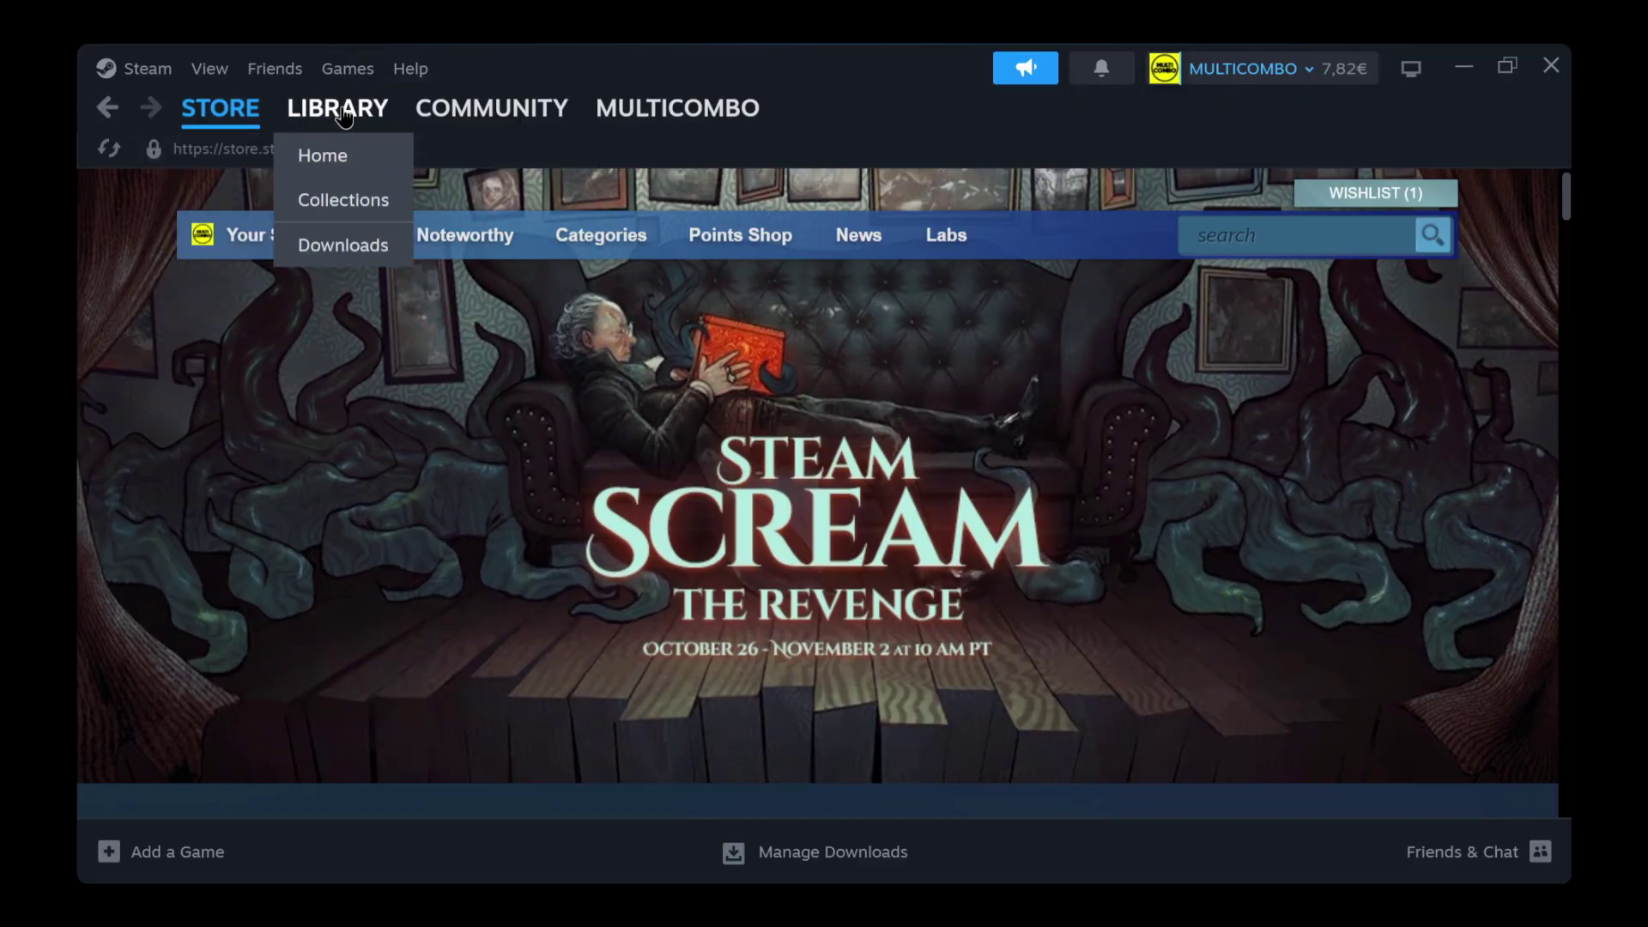
left_click(344, 117)
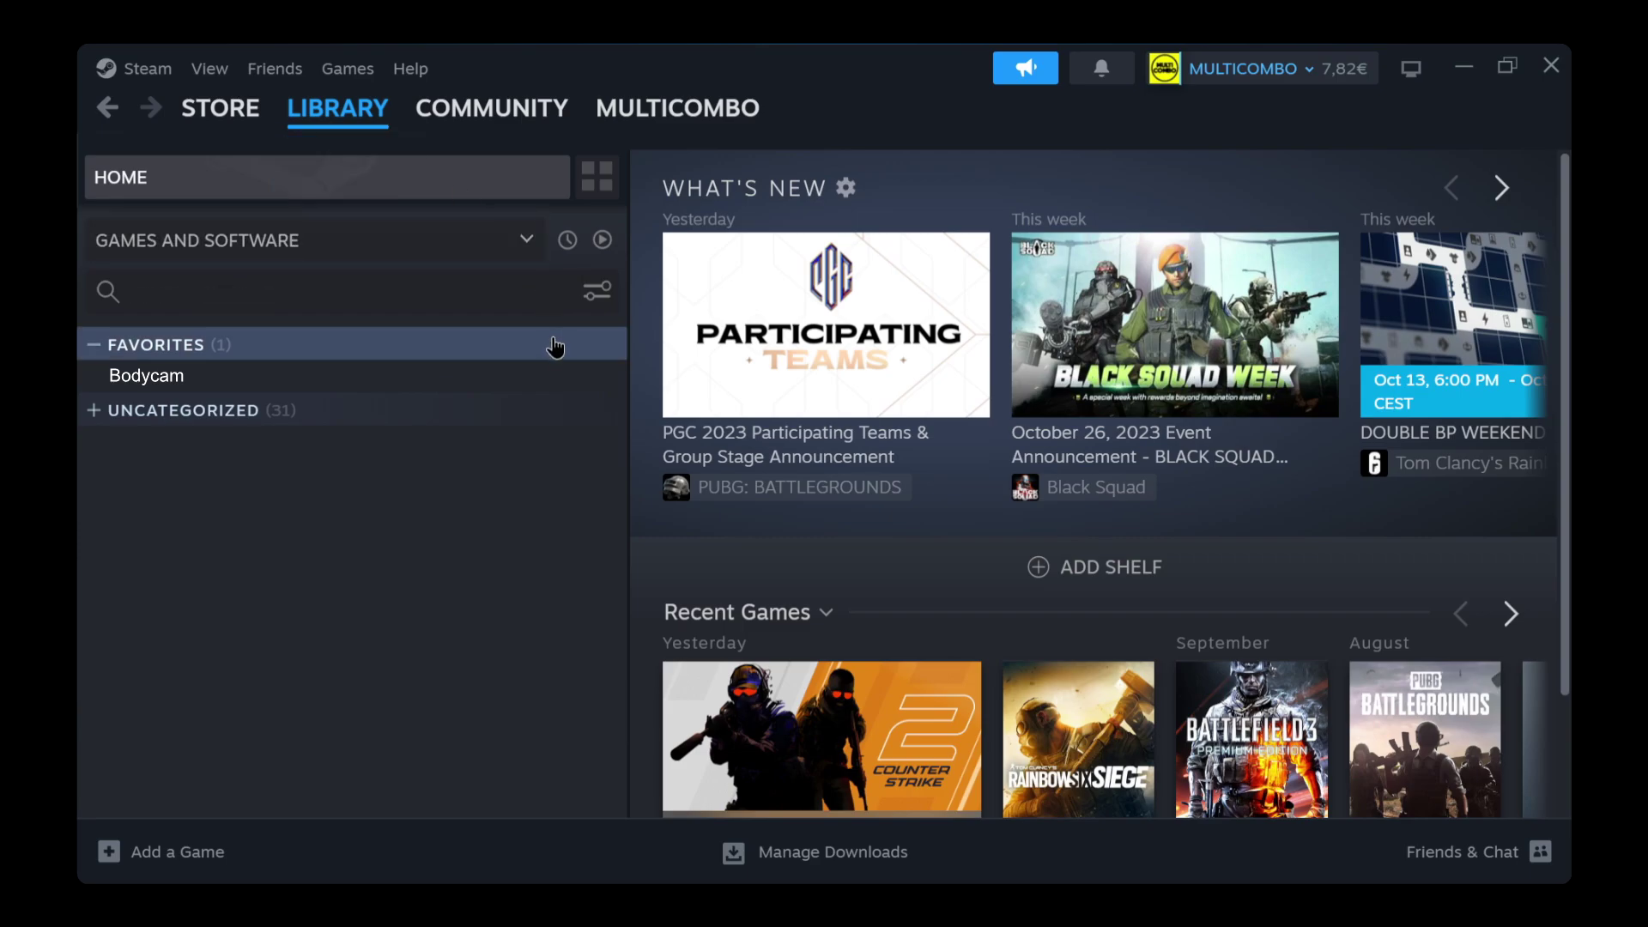
right_click(593, 379)
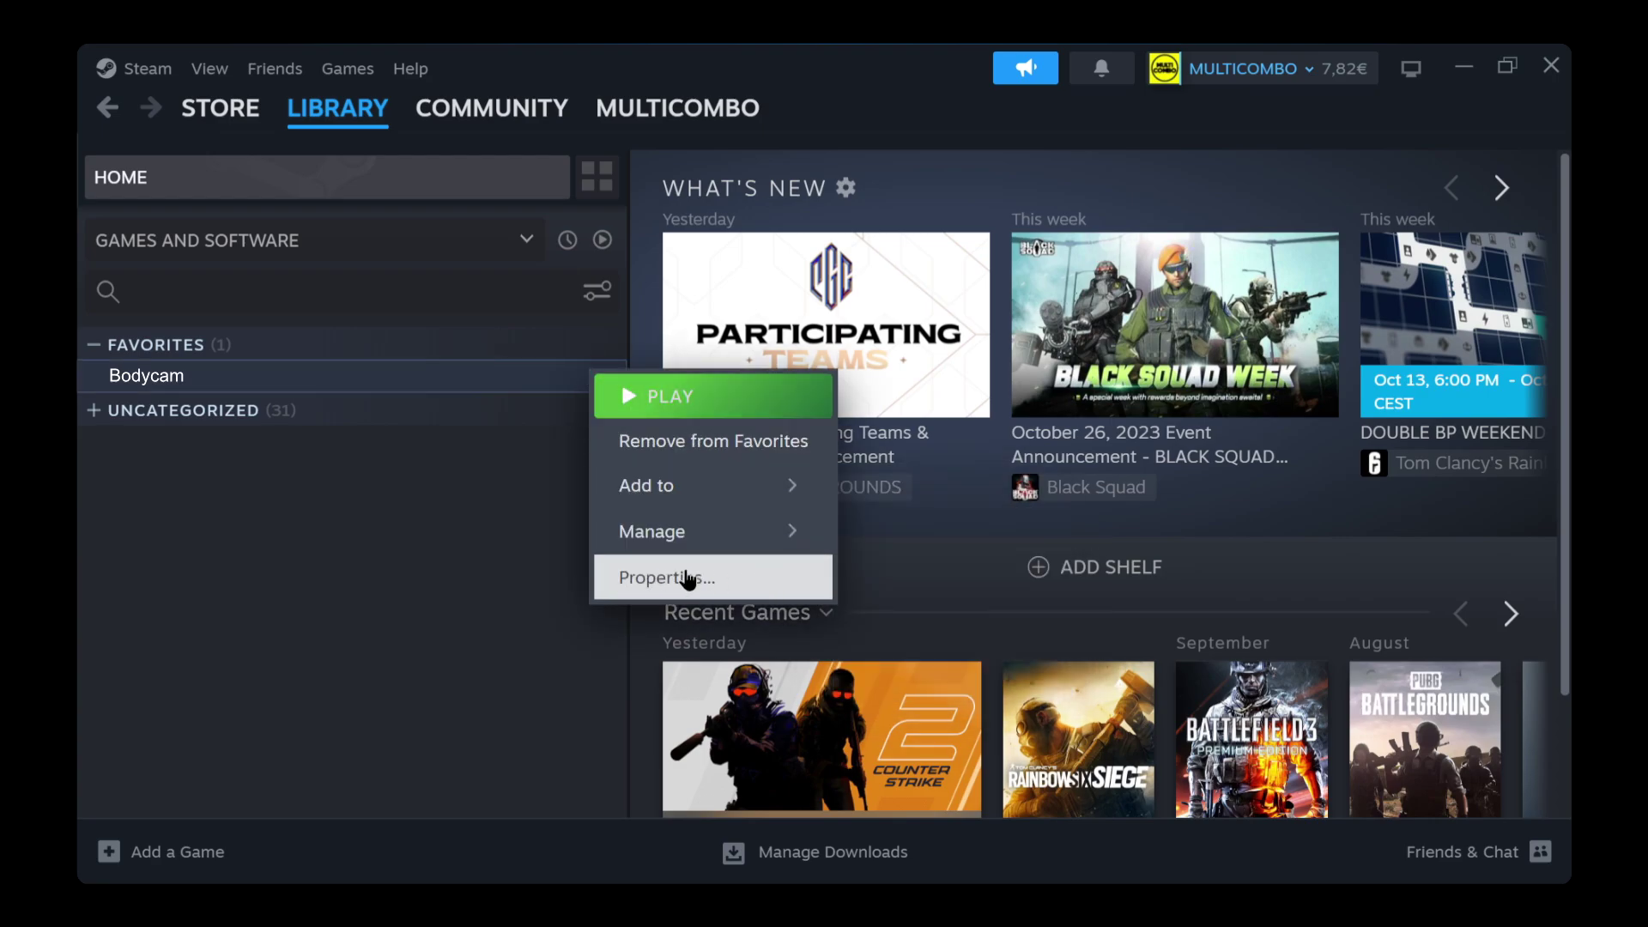
left_click(753, 585)
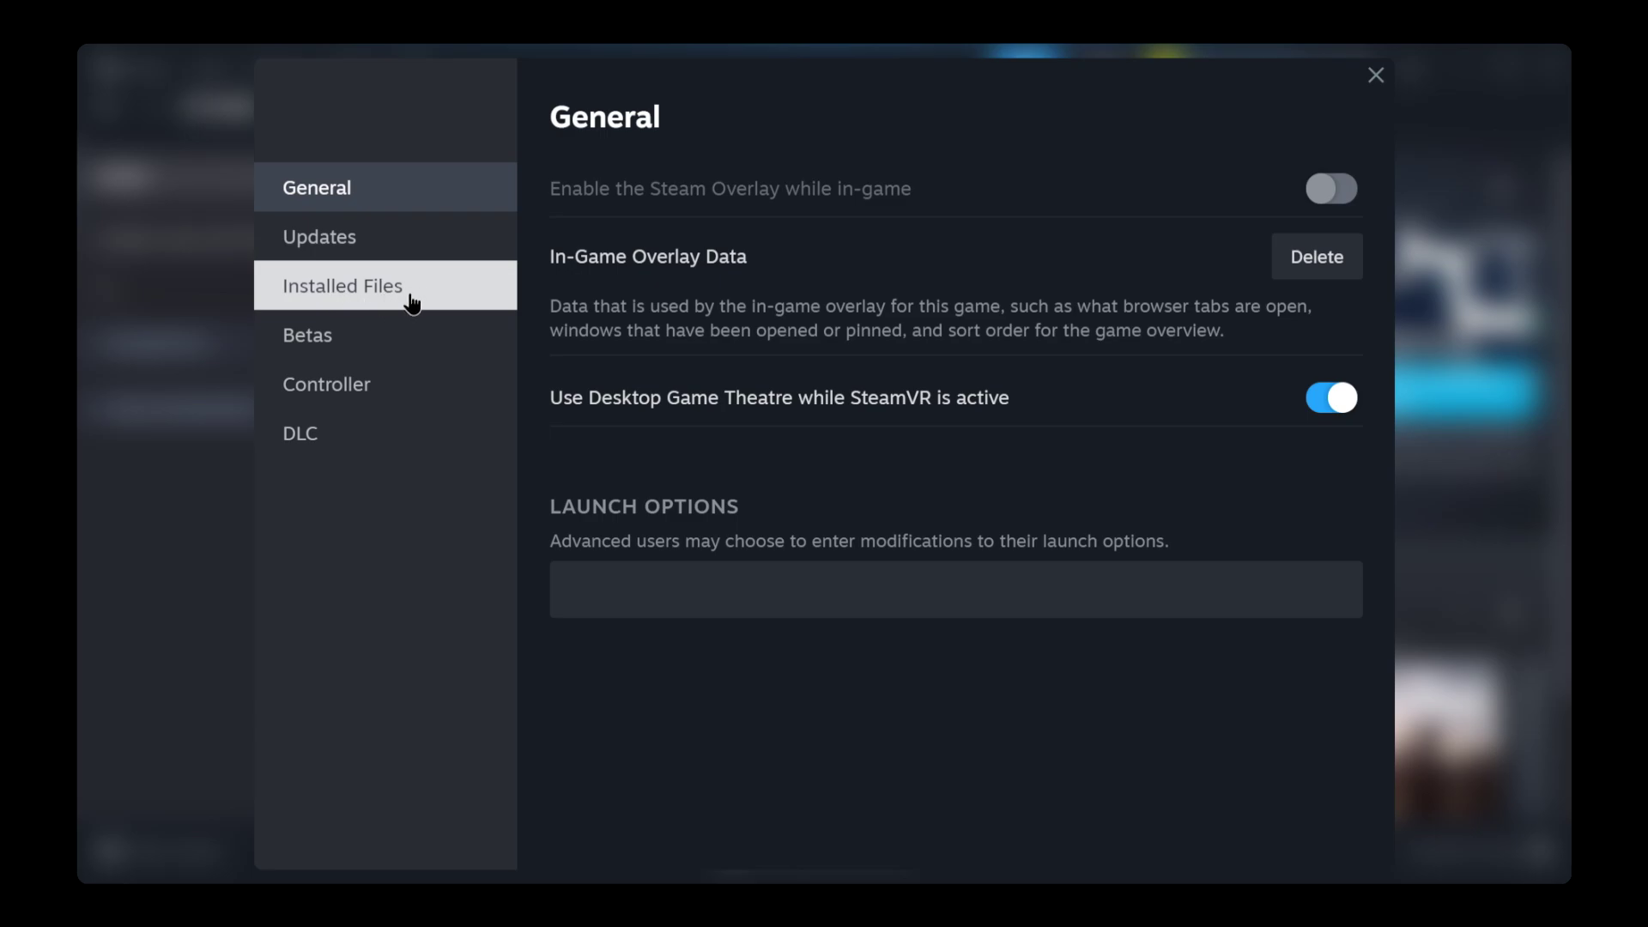
left_click(453, 303)
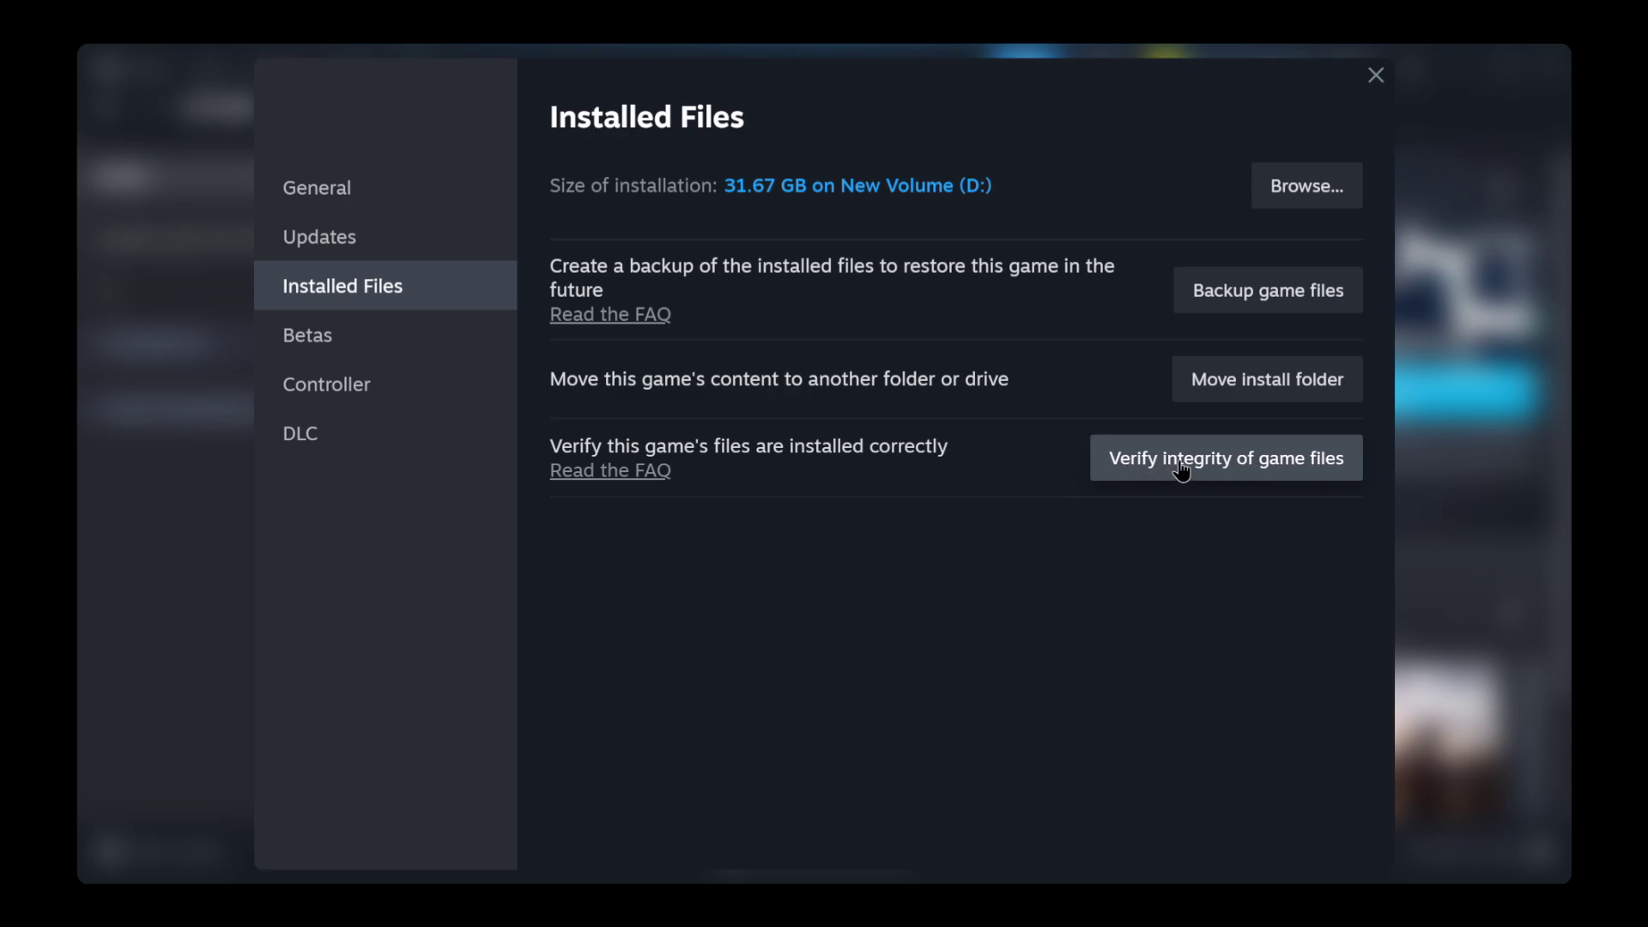
left_click(1236, 479)
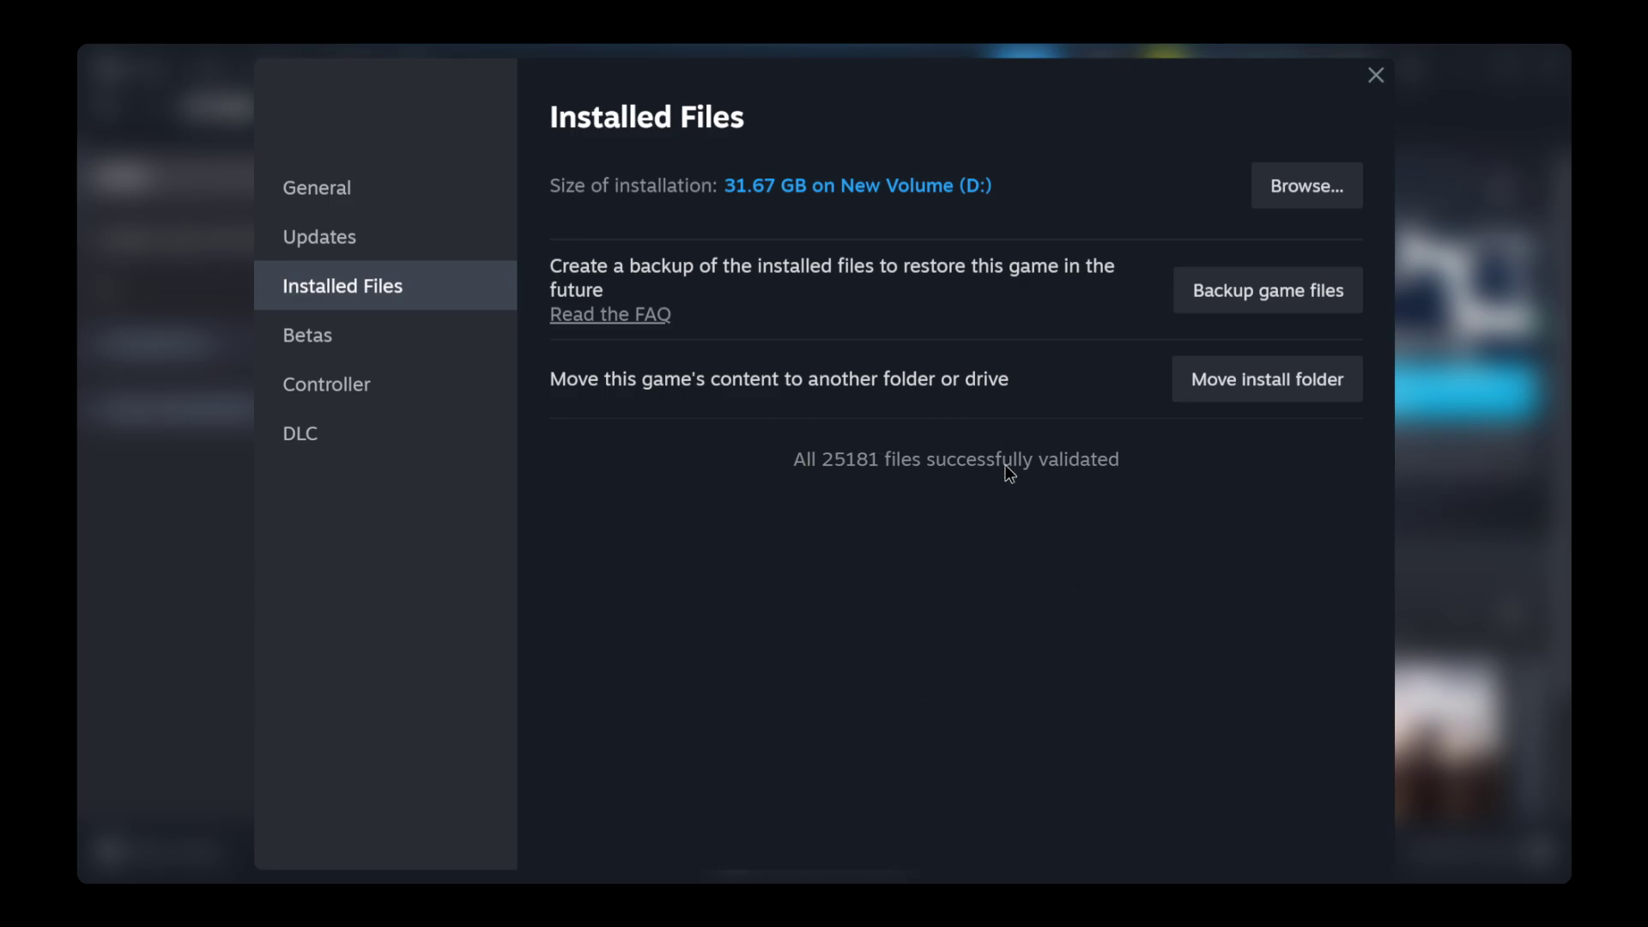
Step: Browse to Bodycam's installation folder and open the compatibility properties of the Bodycam shortcut
left_click(1307, 187)
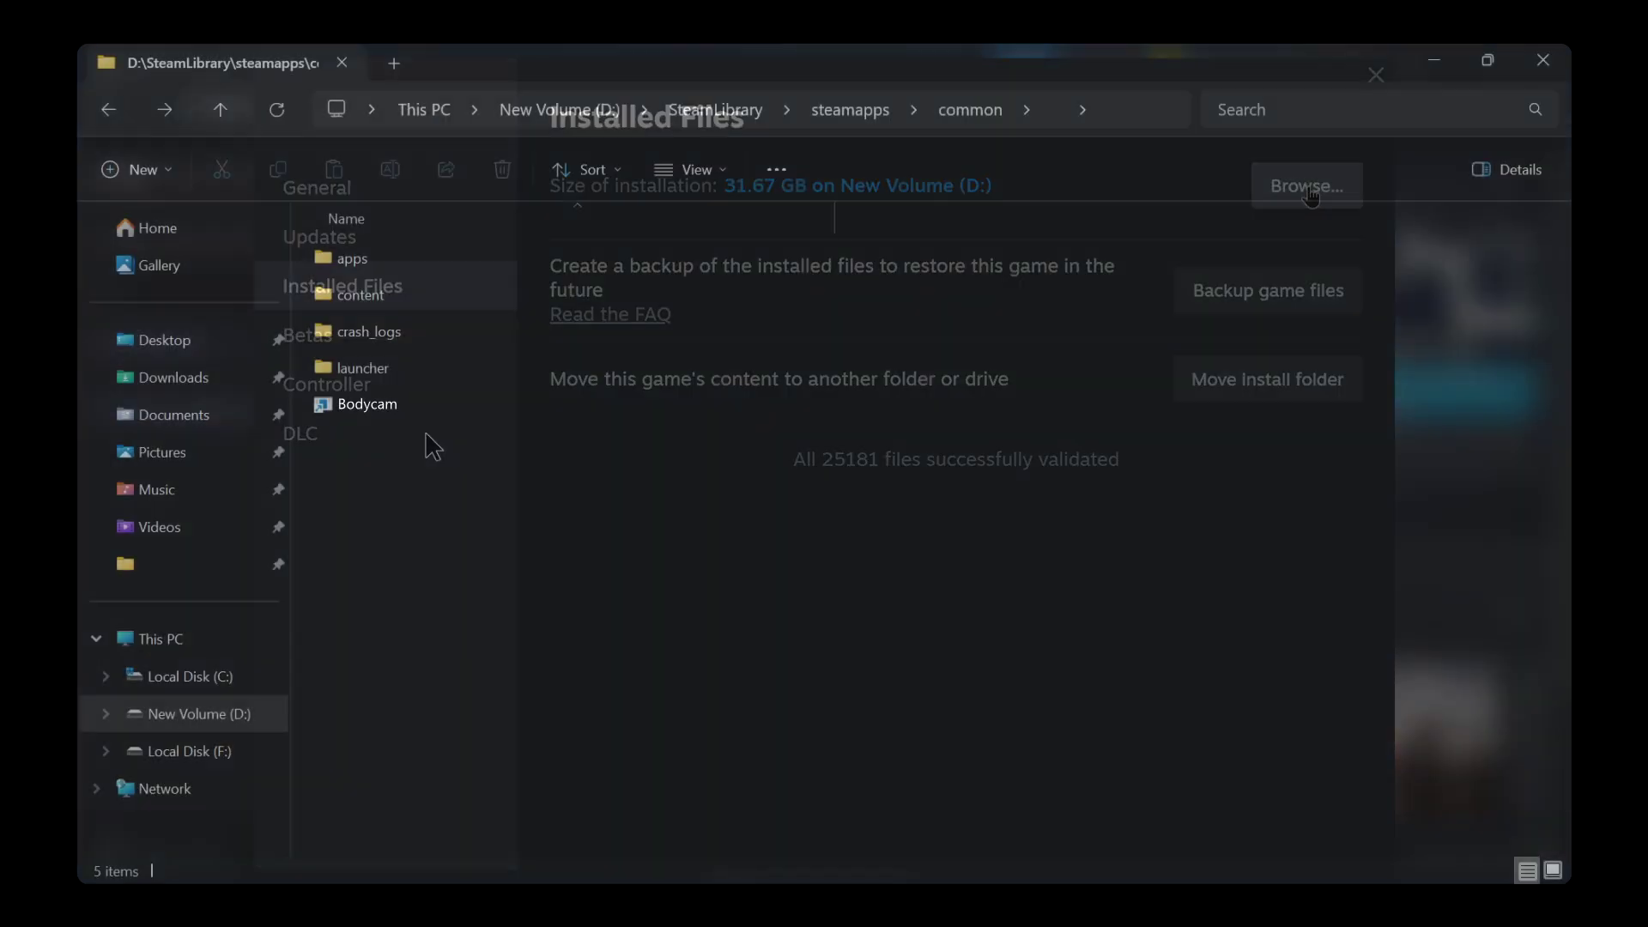
left_click(666, 405)
right_click(669, 415)
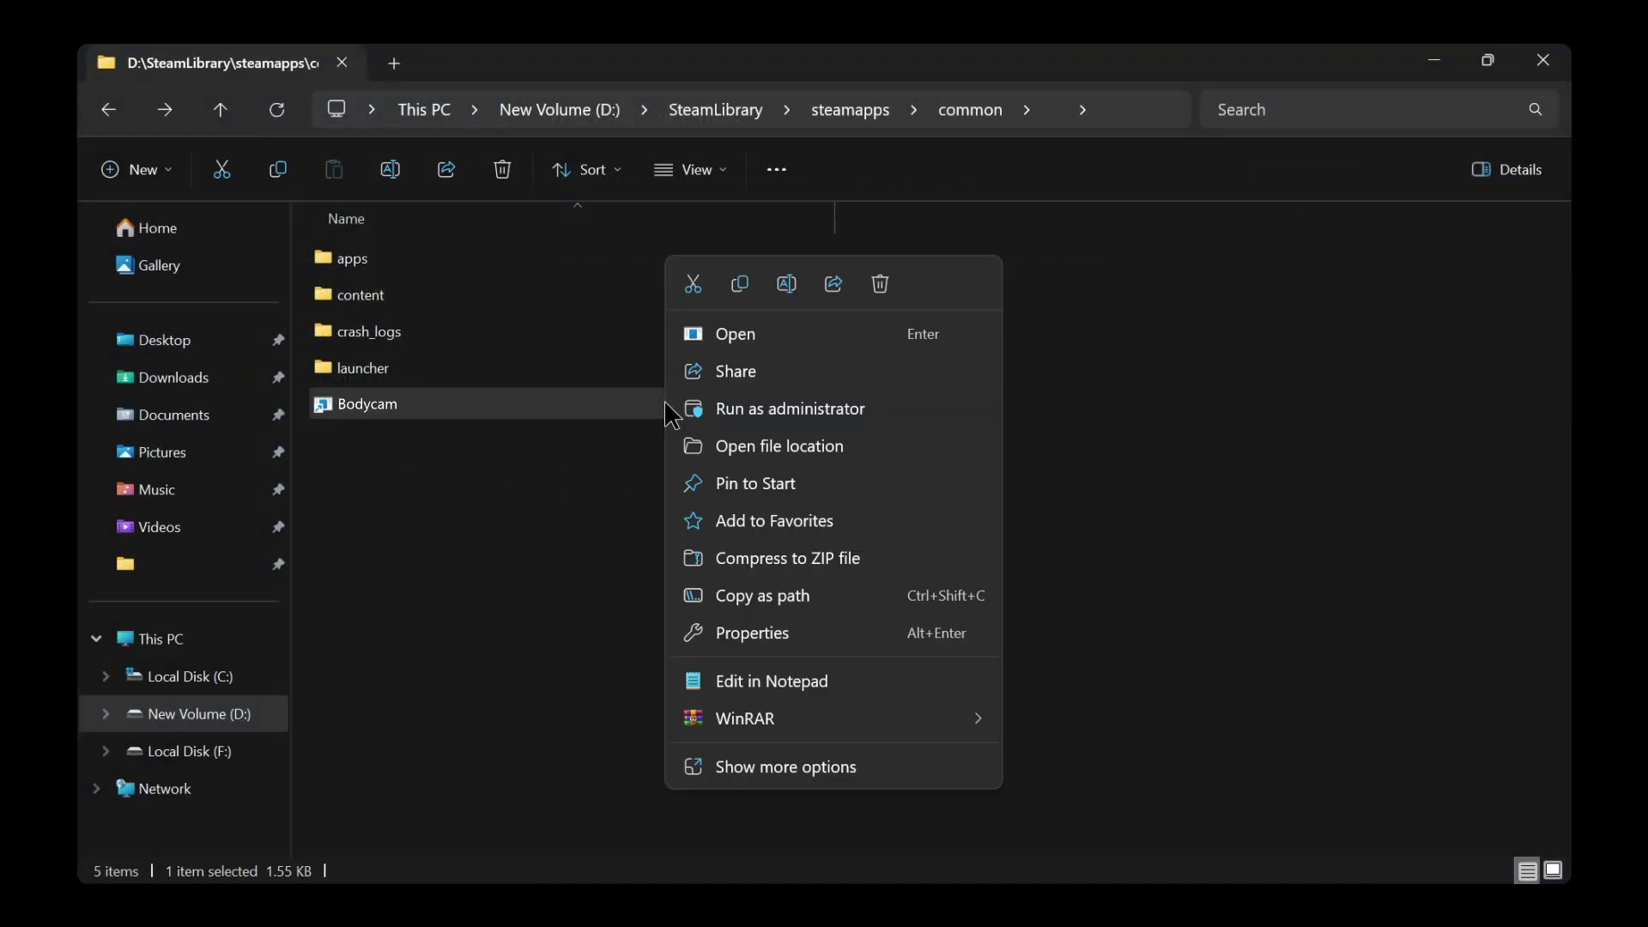
left_click(844, 633)
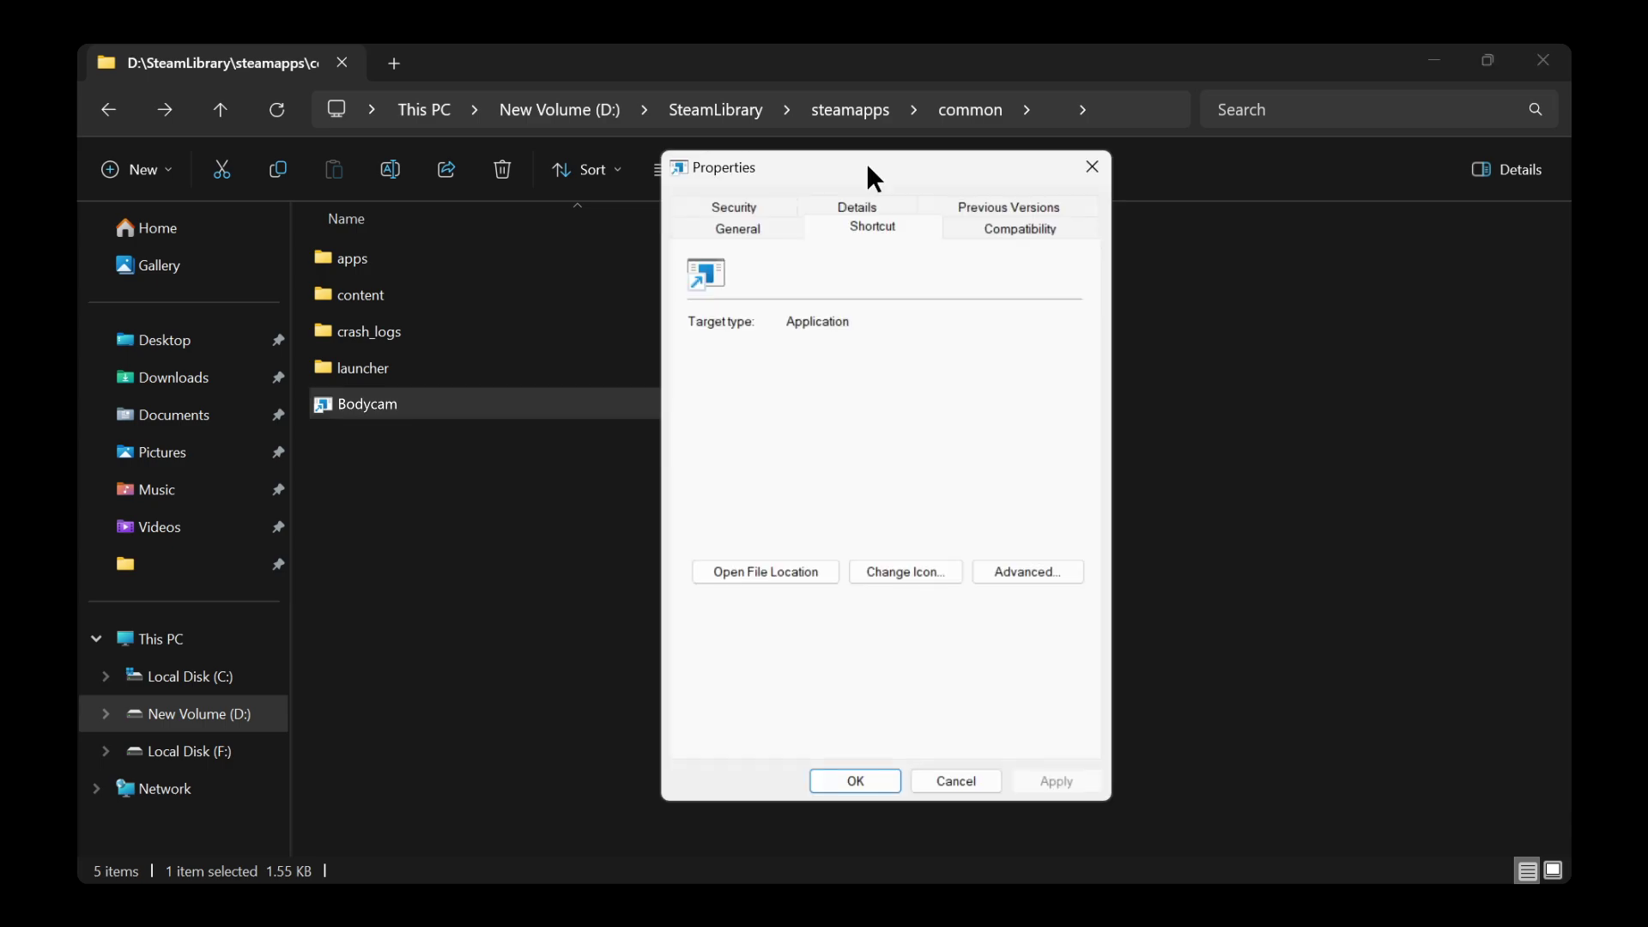
left_click(1035, 247)
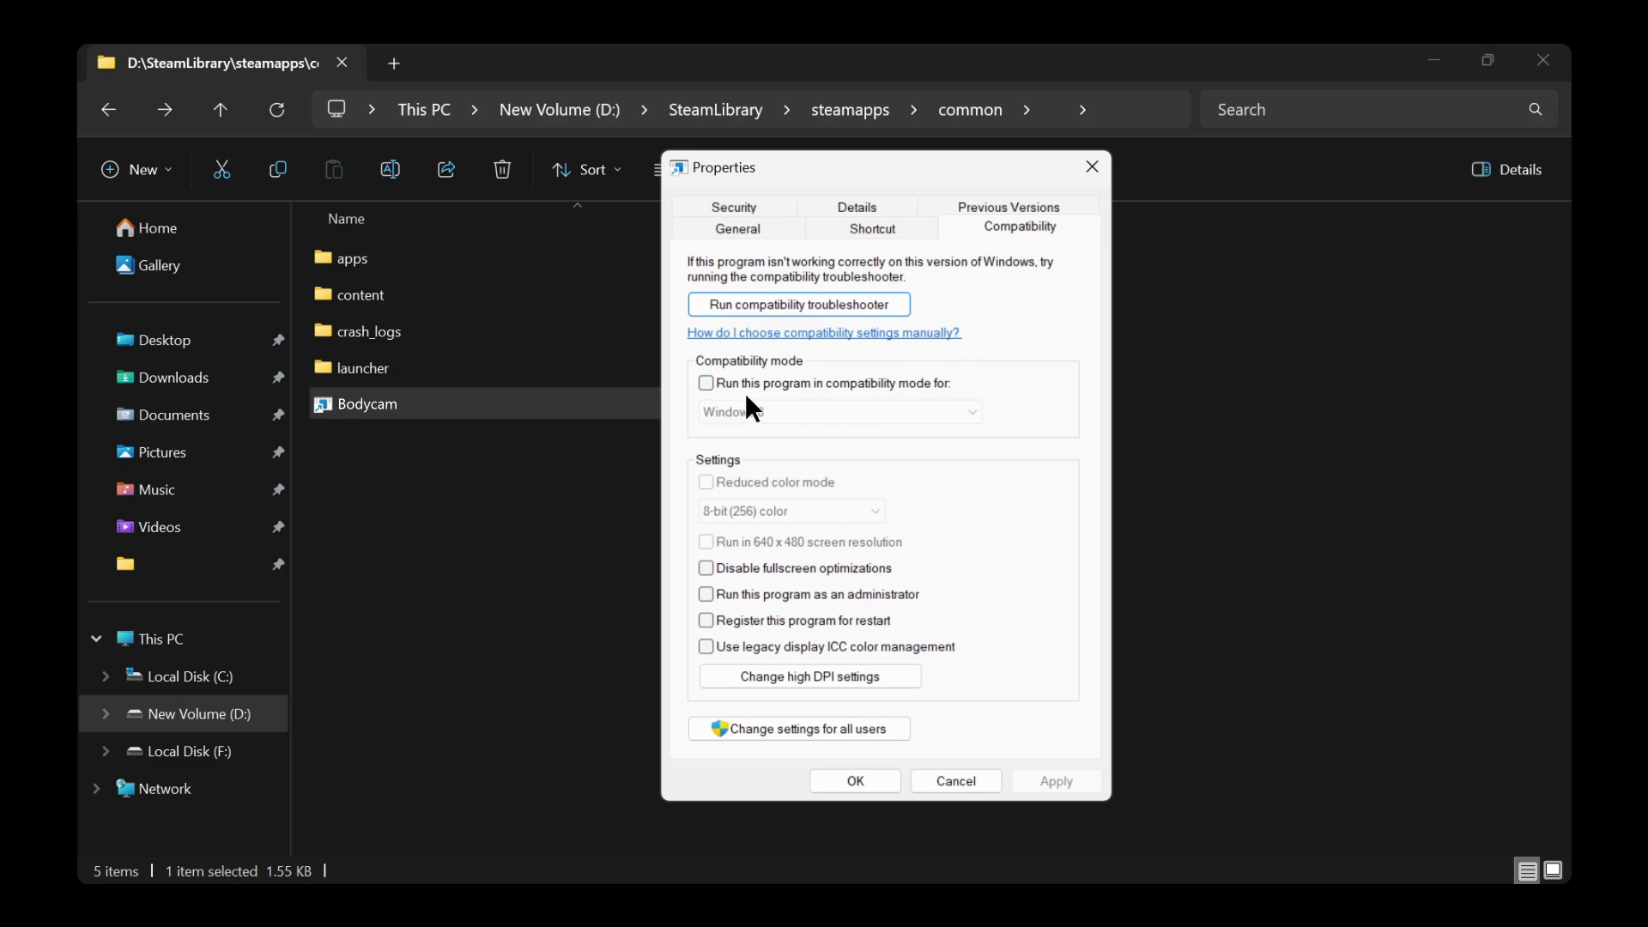
Step: Set the Bodycam shortcut to run in compatibility mode for Windows 8 with fullscreen optimizations disabled, and apply the changes
left_click(707, 384)
left_click(828, 410)
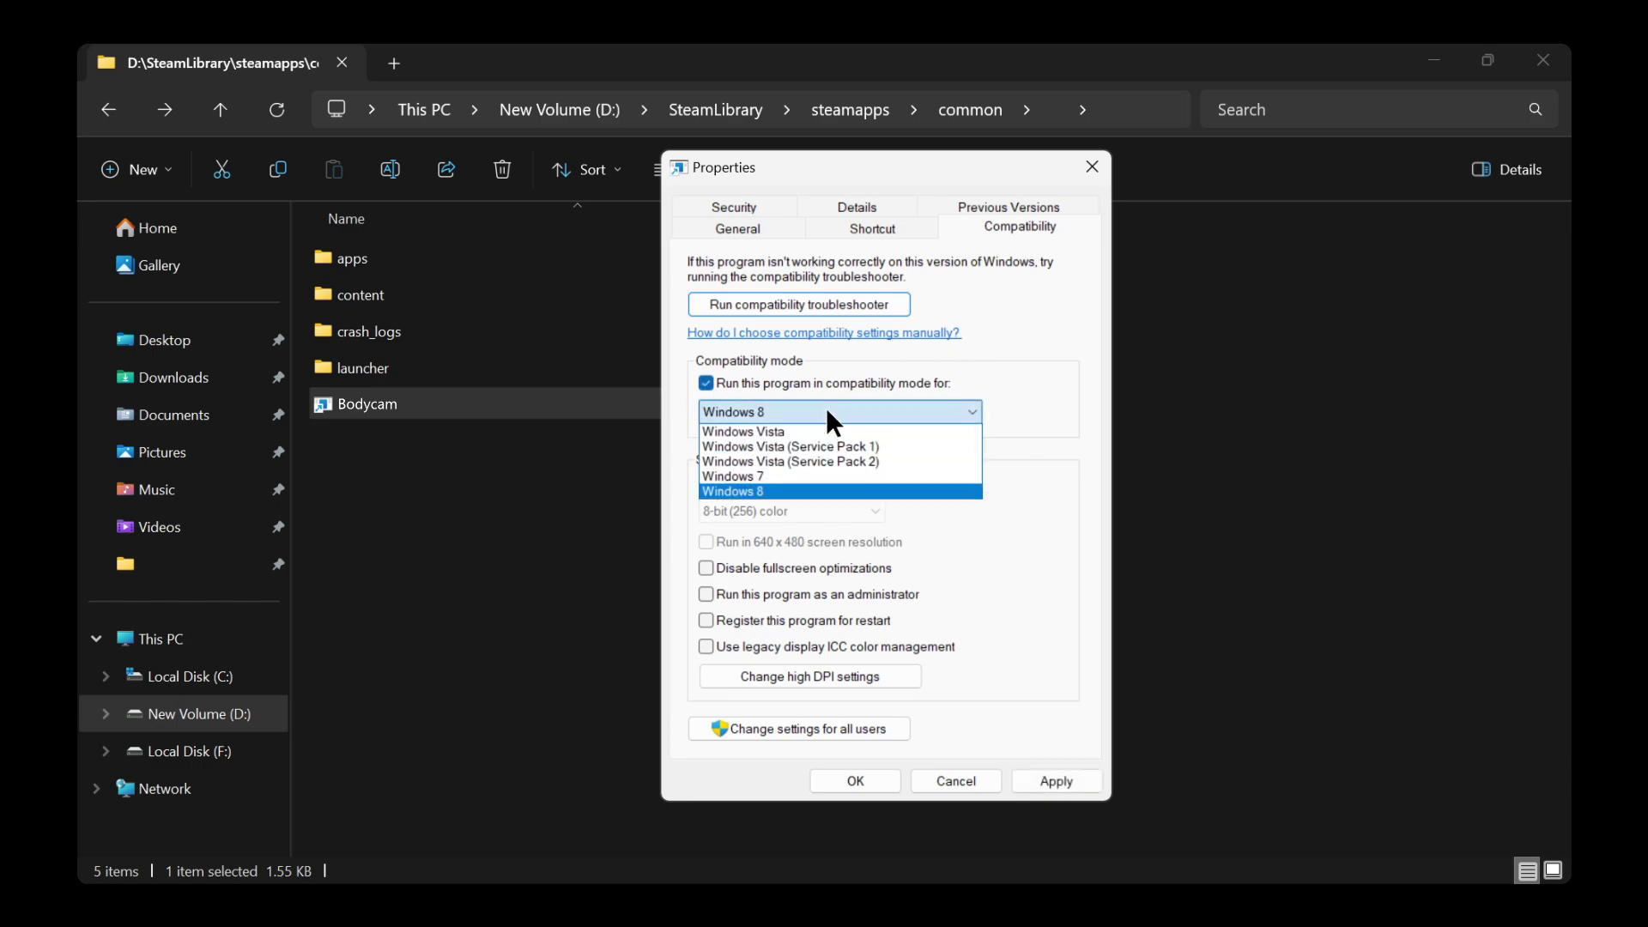
left_click(820, 492)
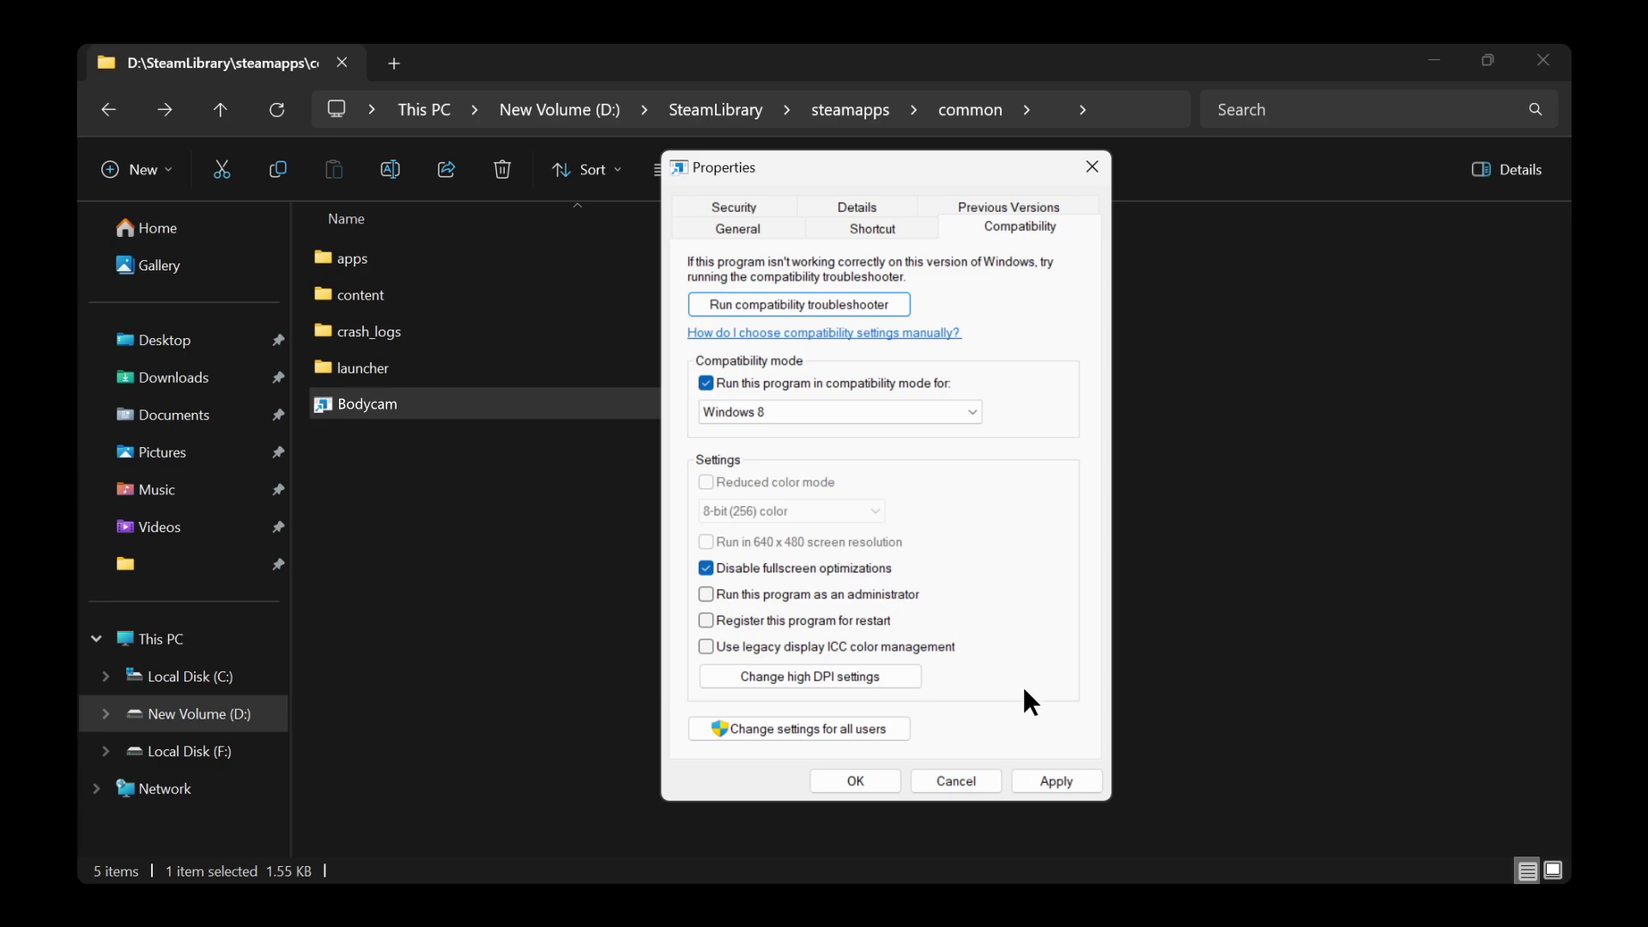
left_click(1070, 784)
left_click(863, 783)
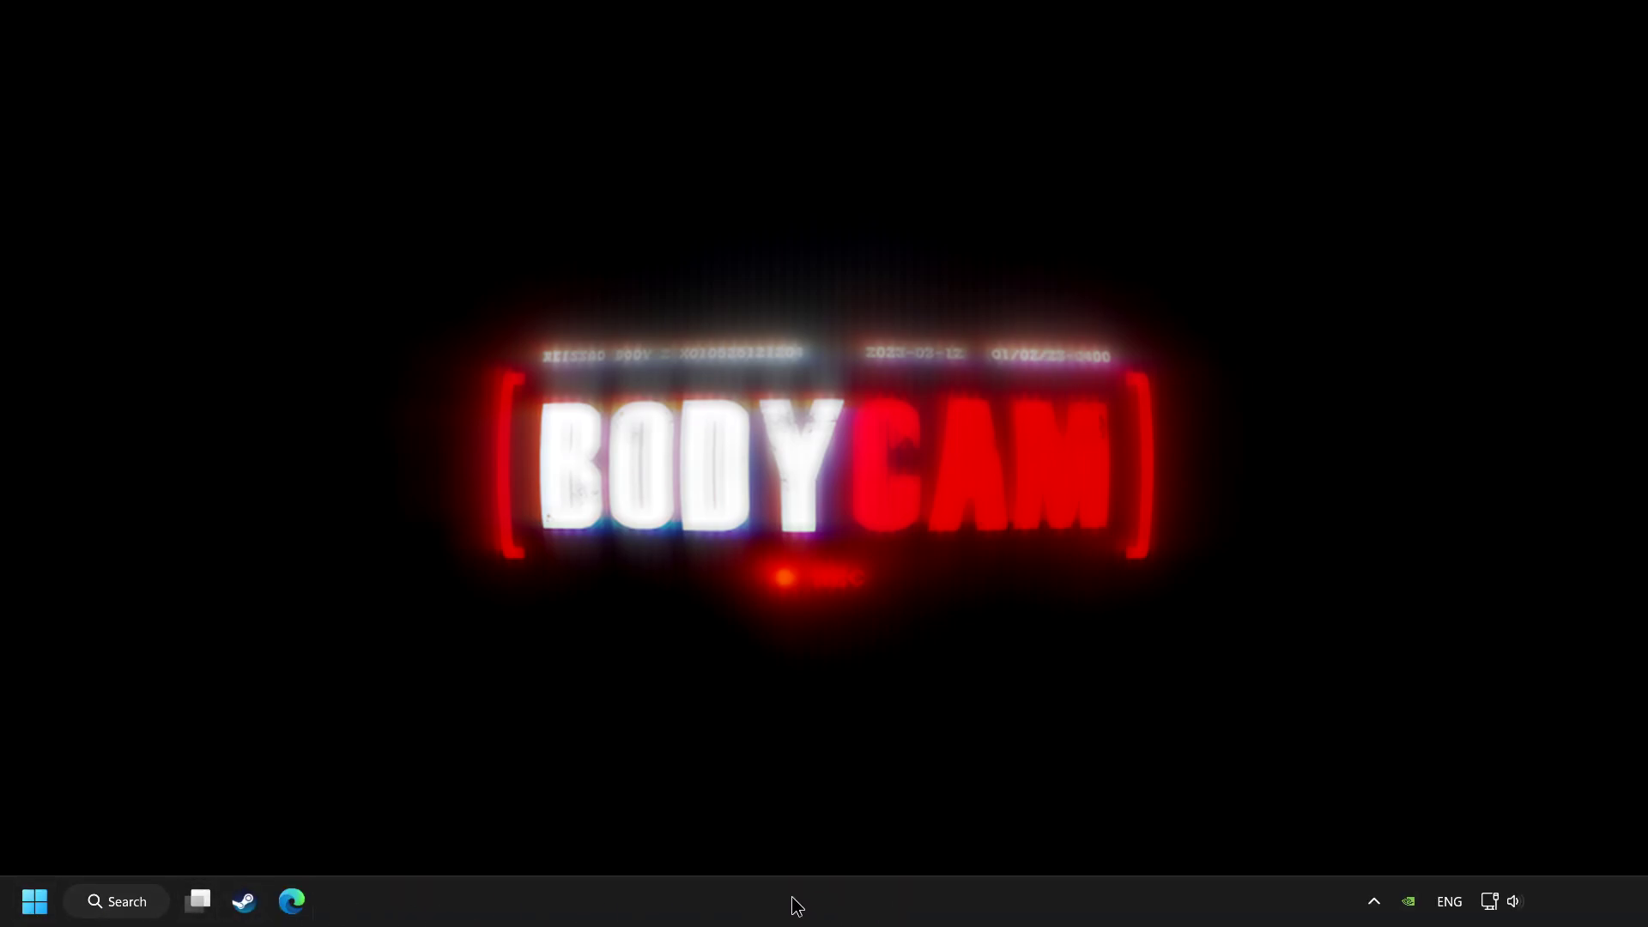
Step: Open Task Manager's startup apps and disable Microsoft Teams
right_click(827, 904)
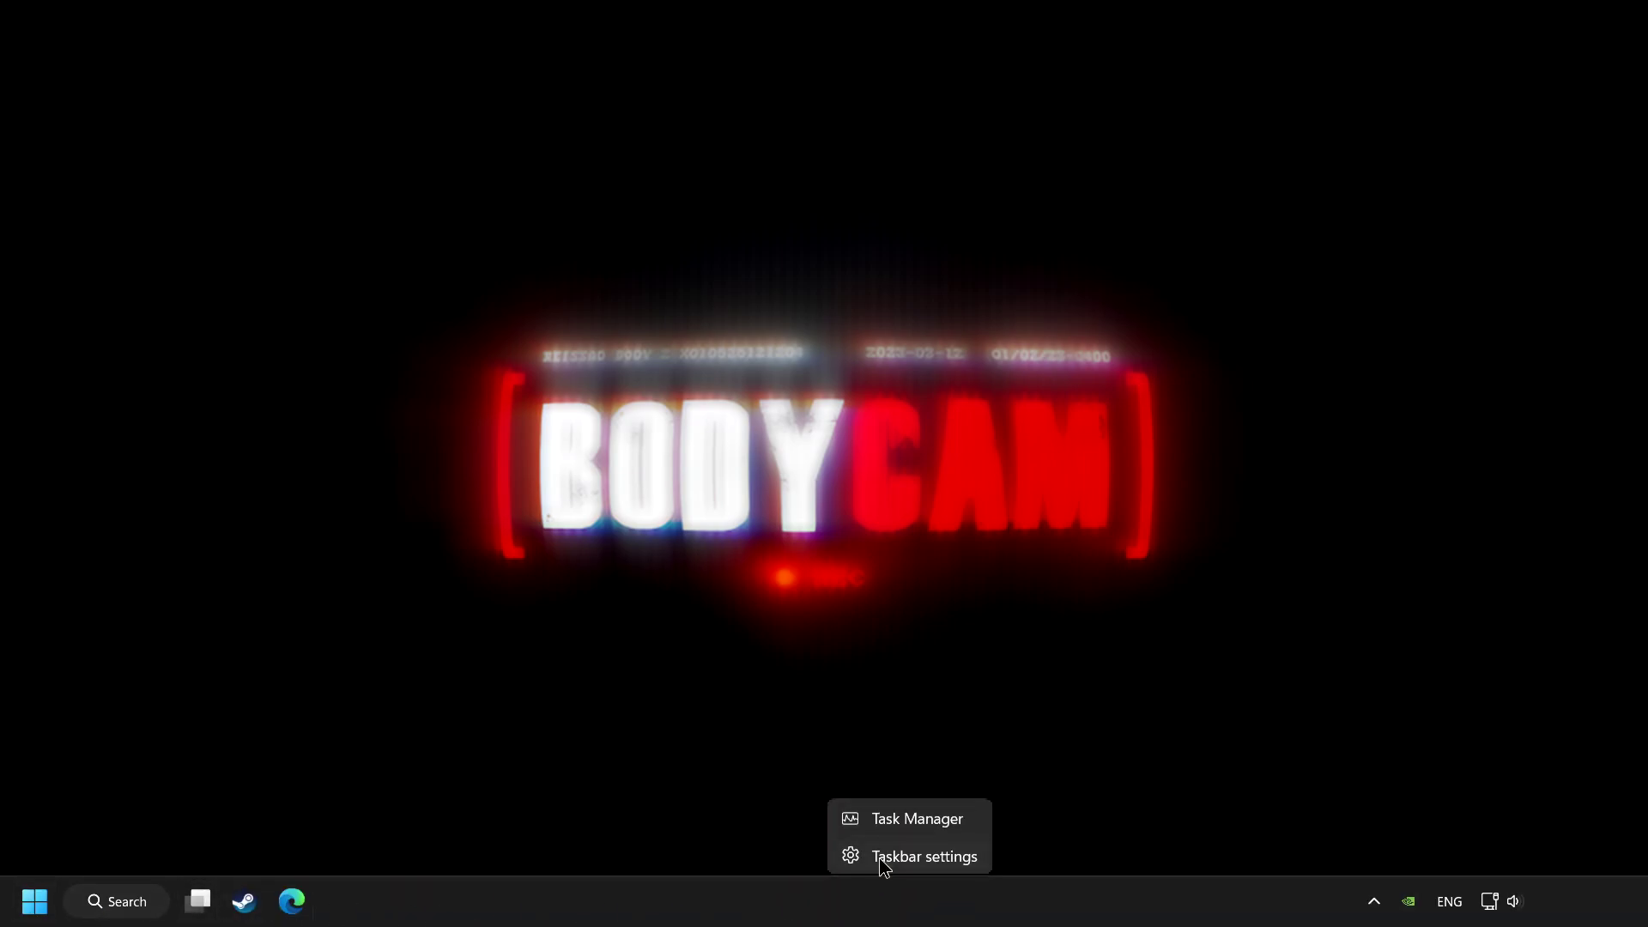
left_click(912, 821)
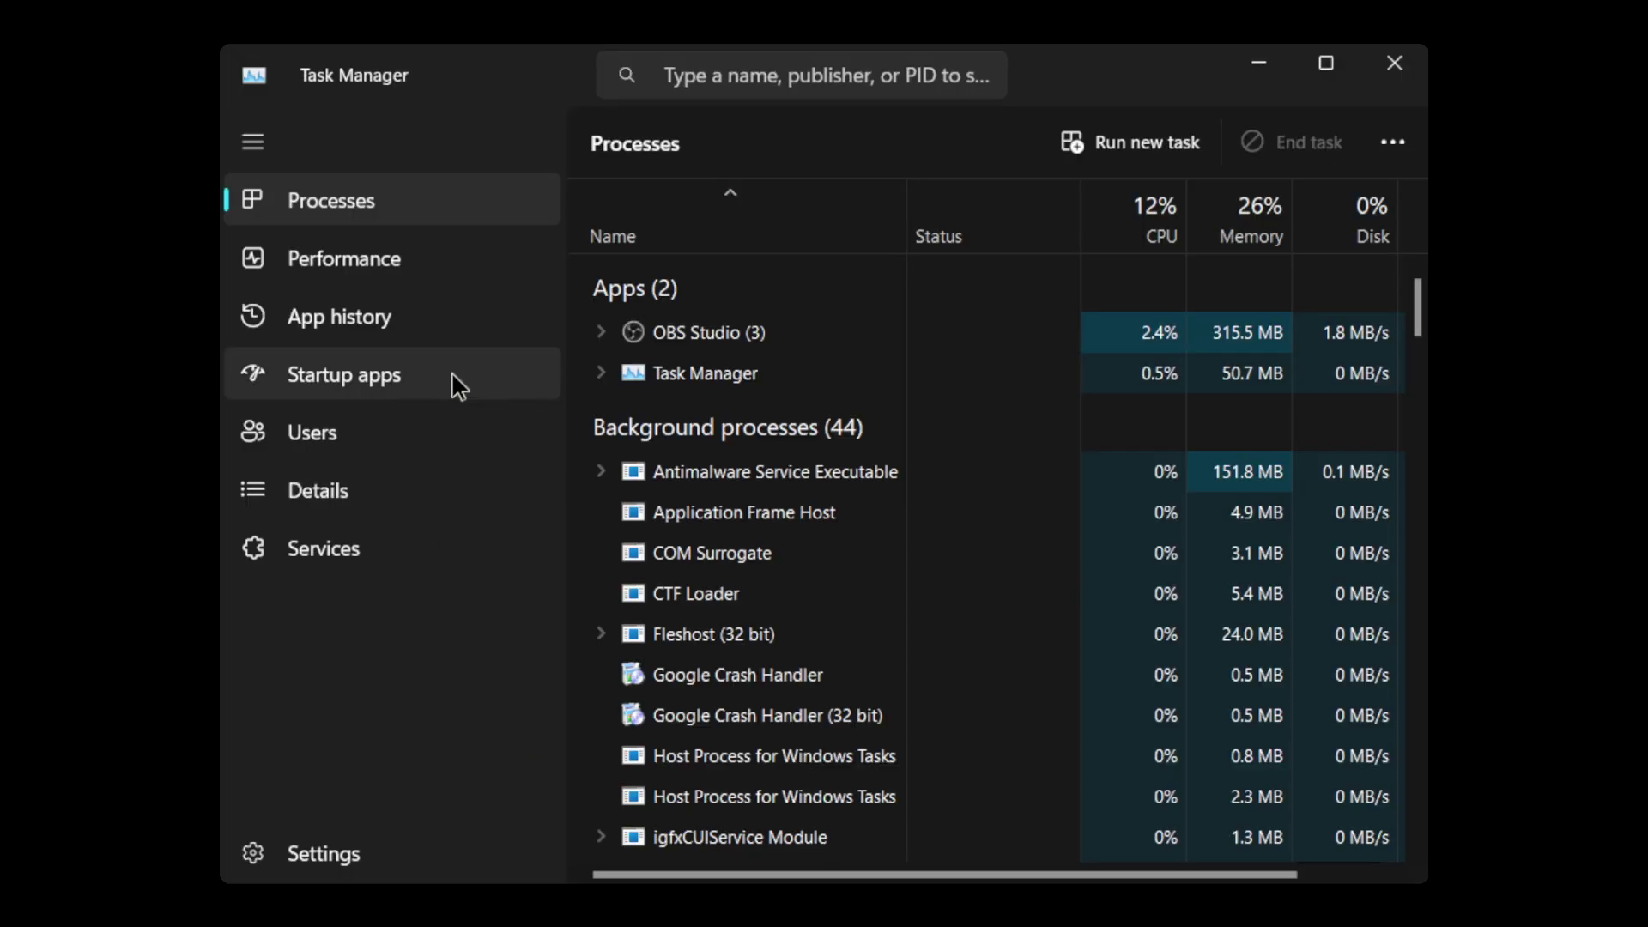
left_click(526, 378)
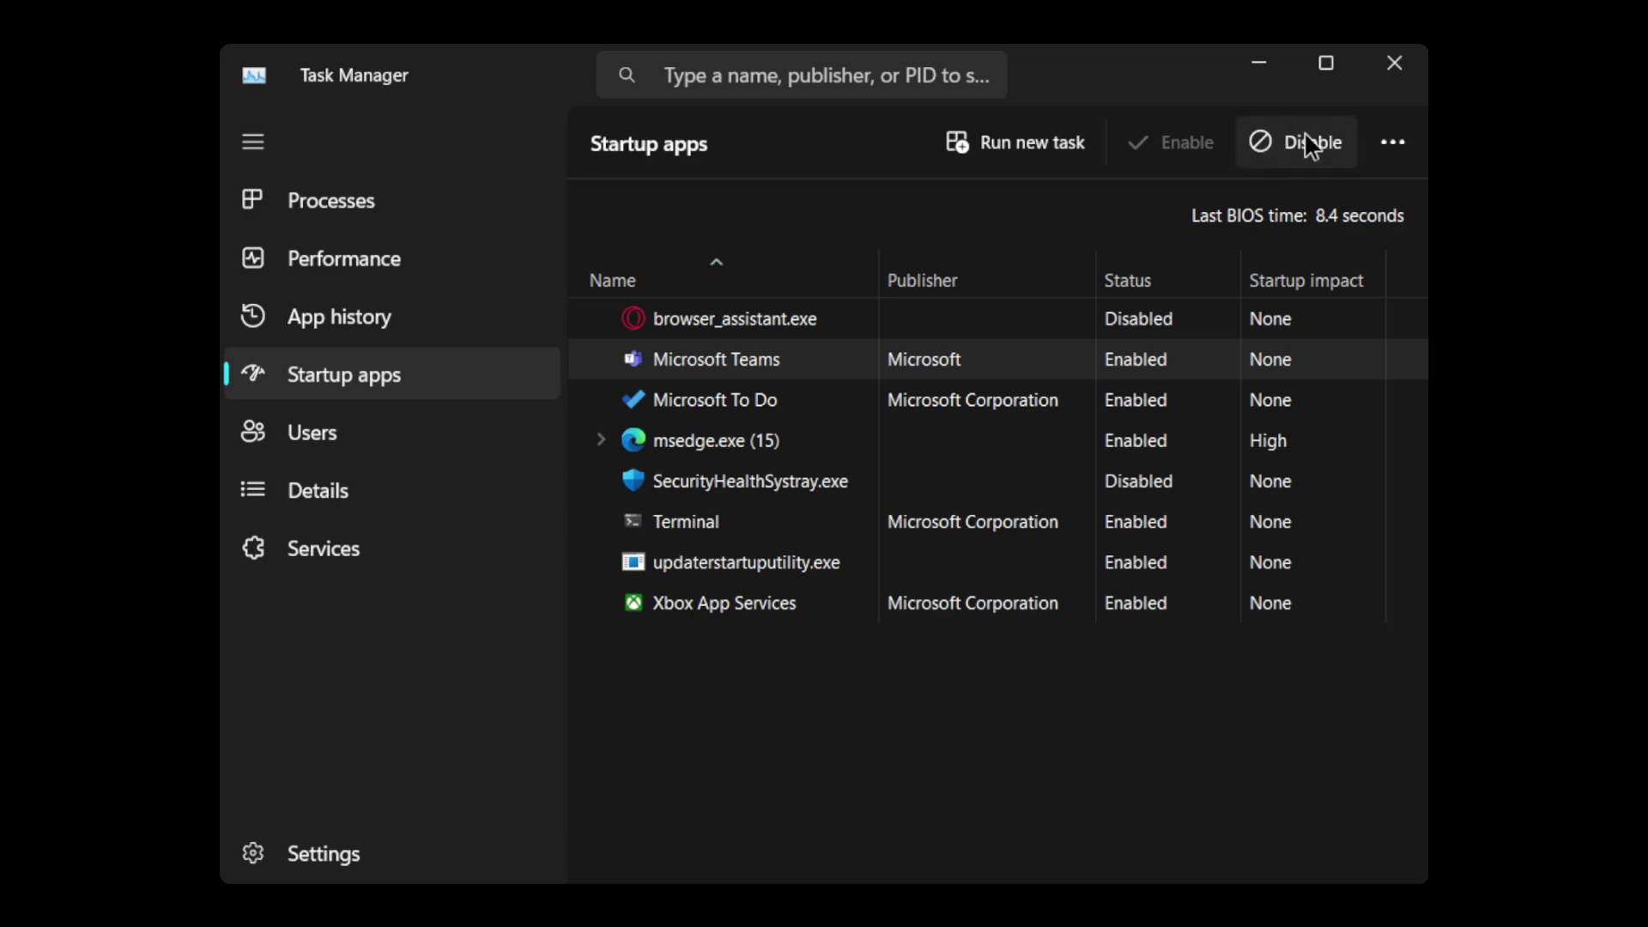
left_click(1280, 141)
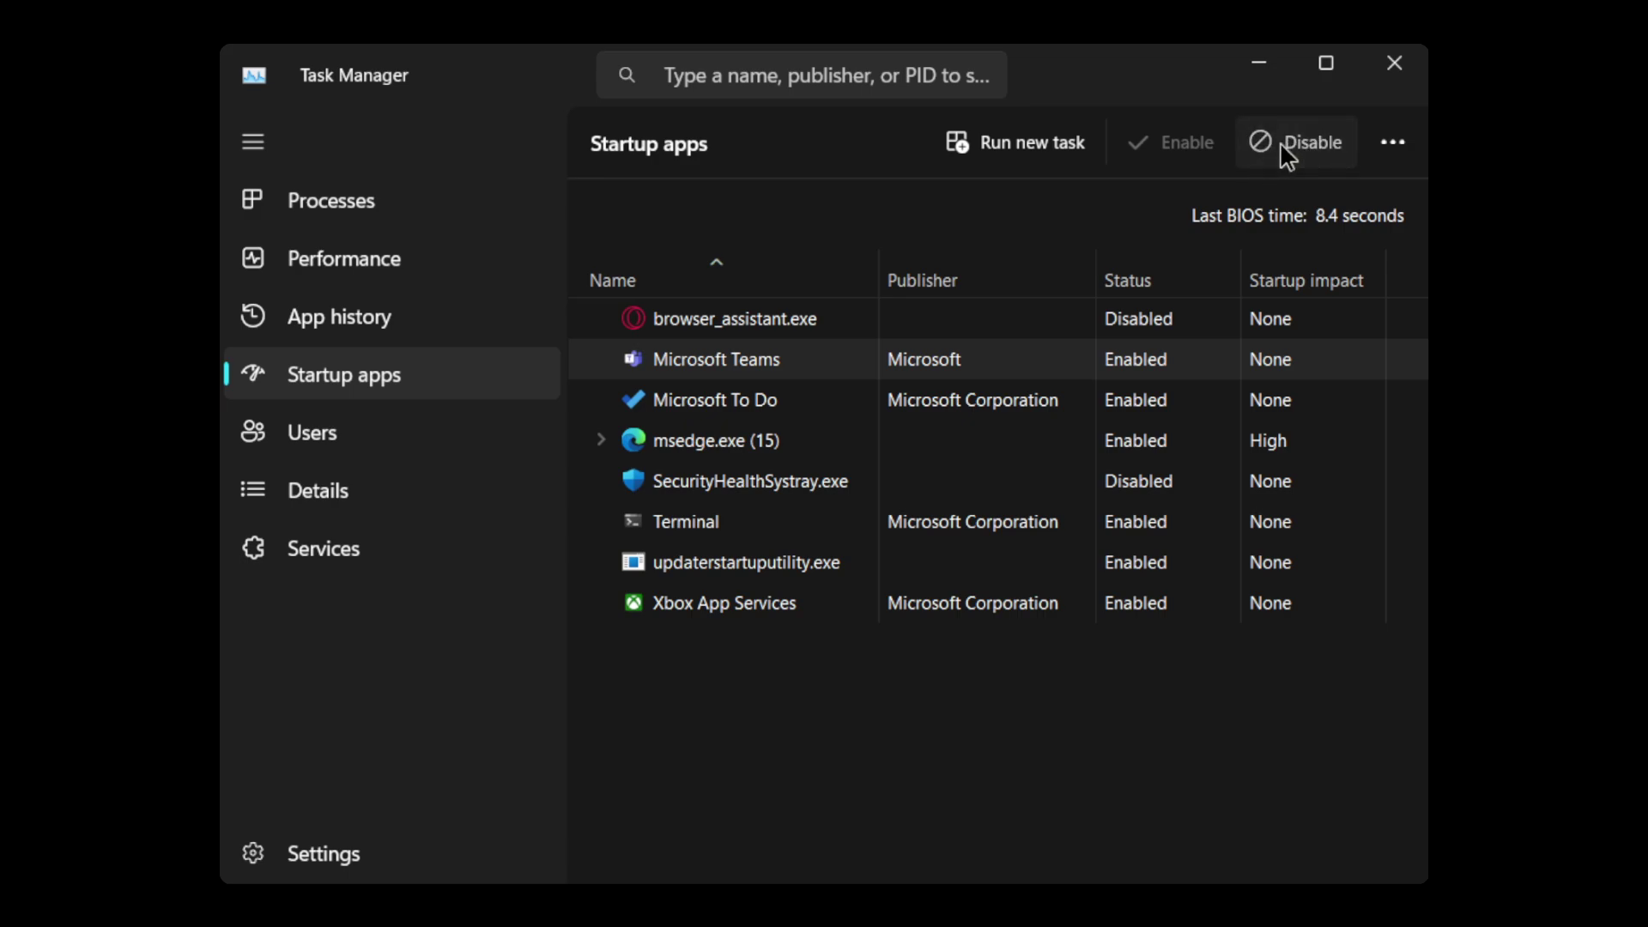
Step: Disable Microsoft To Do, Terminal, Xbox App Services and updaterstartuputility.exe as startup apps
left_click(1142, 406)
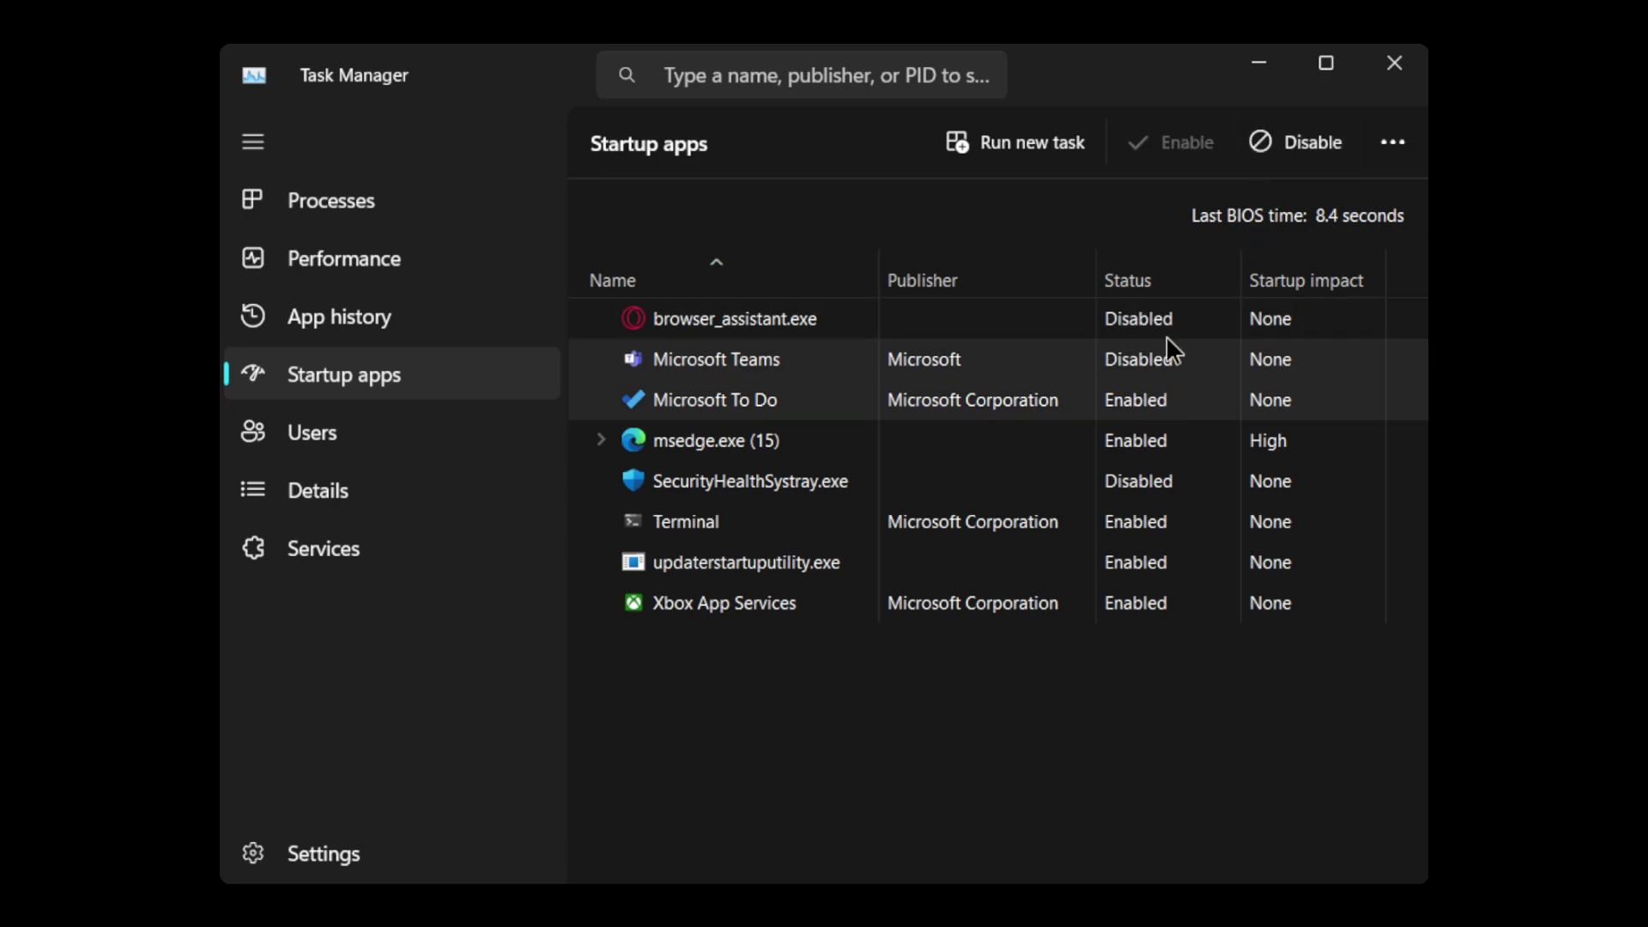
left_click(1286, 147)
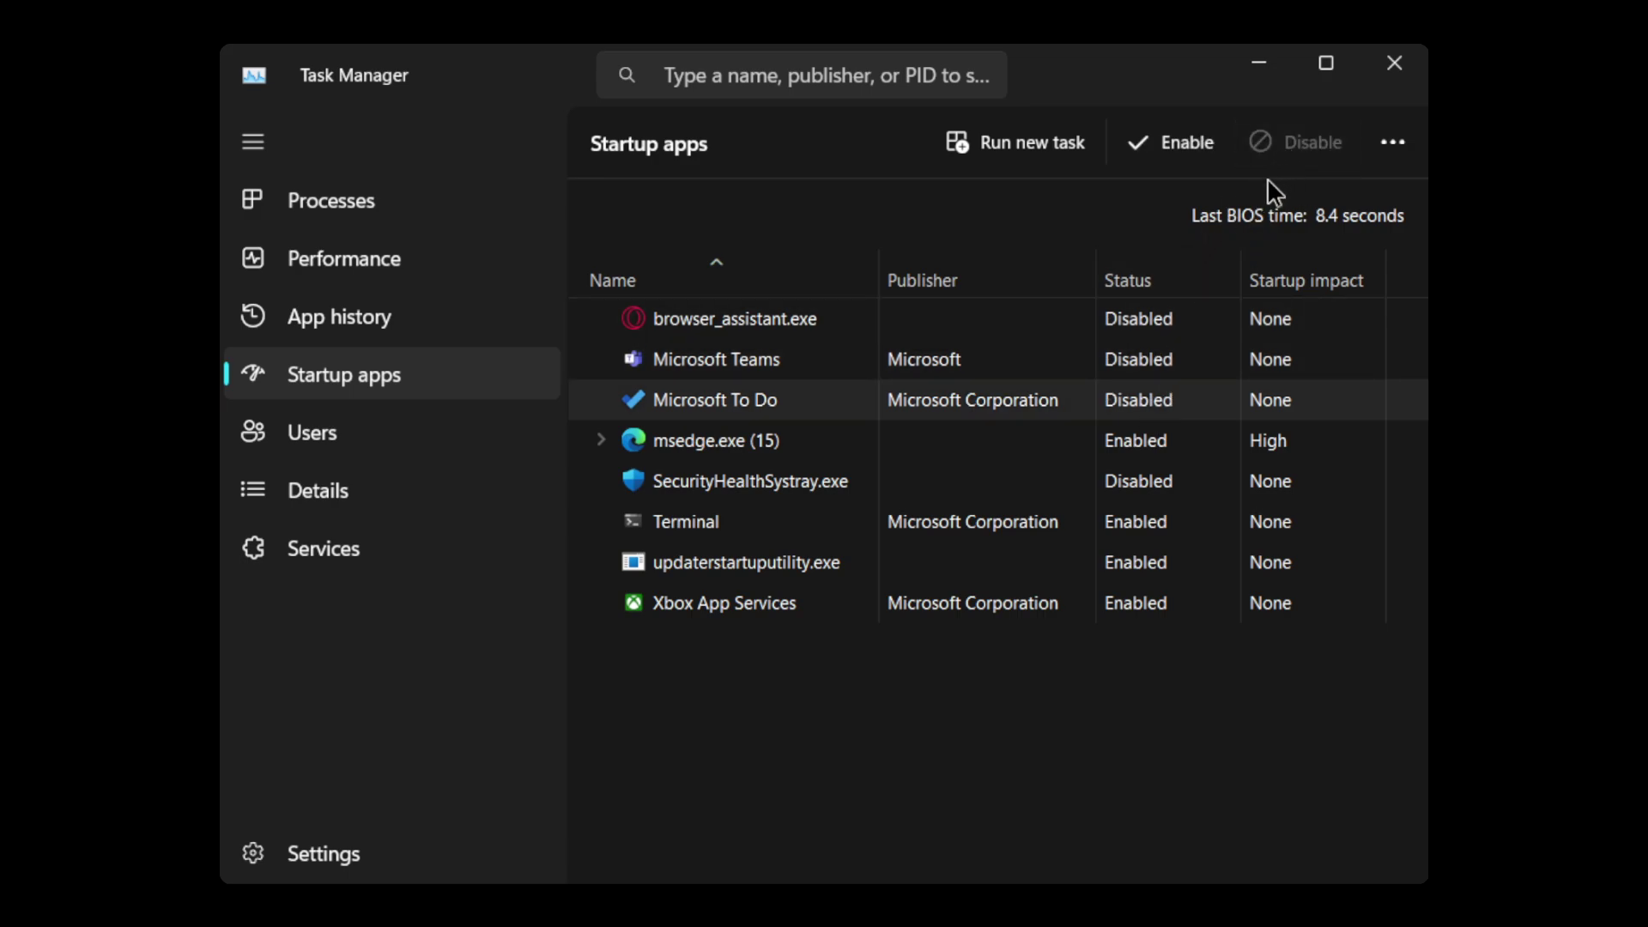
left_click(1166, 523)
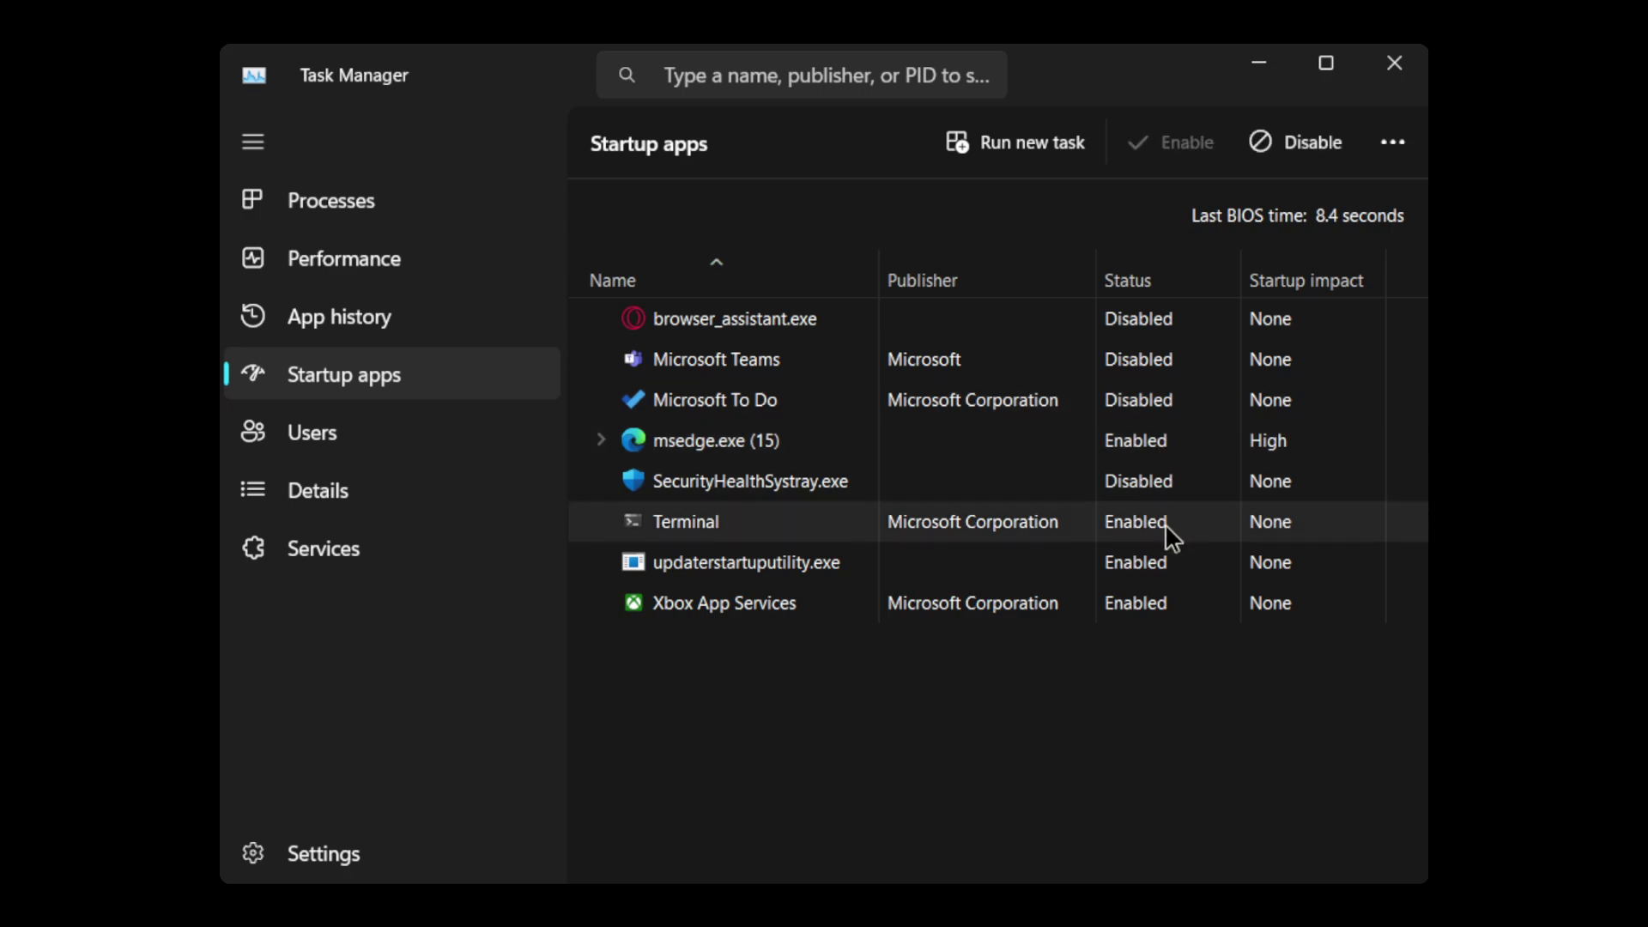
left_click(1310, 148)
left_click(1162, 607)
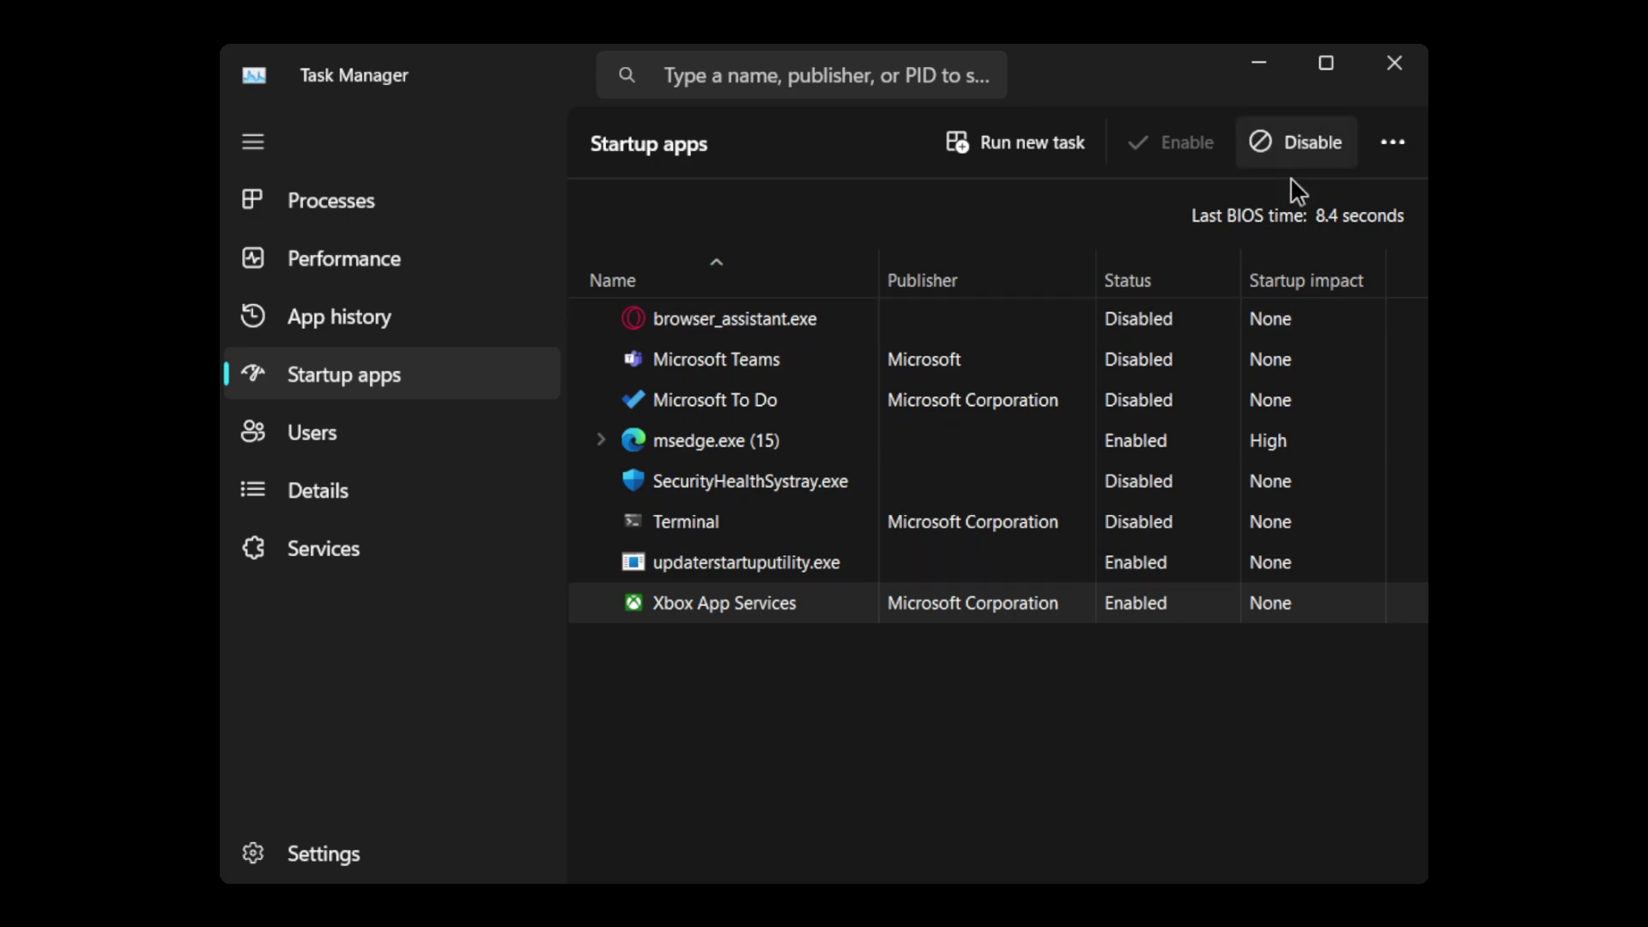
left_click(1295, 144)
left_click(1166, 562)
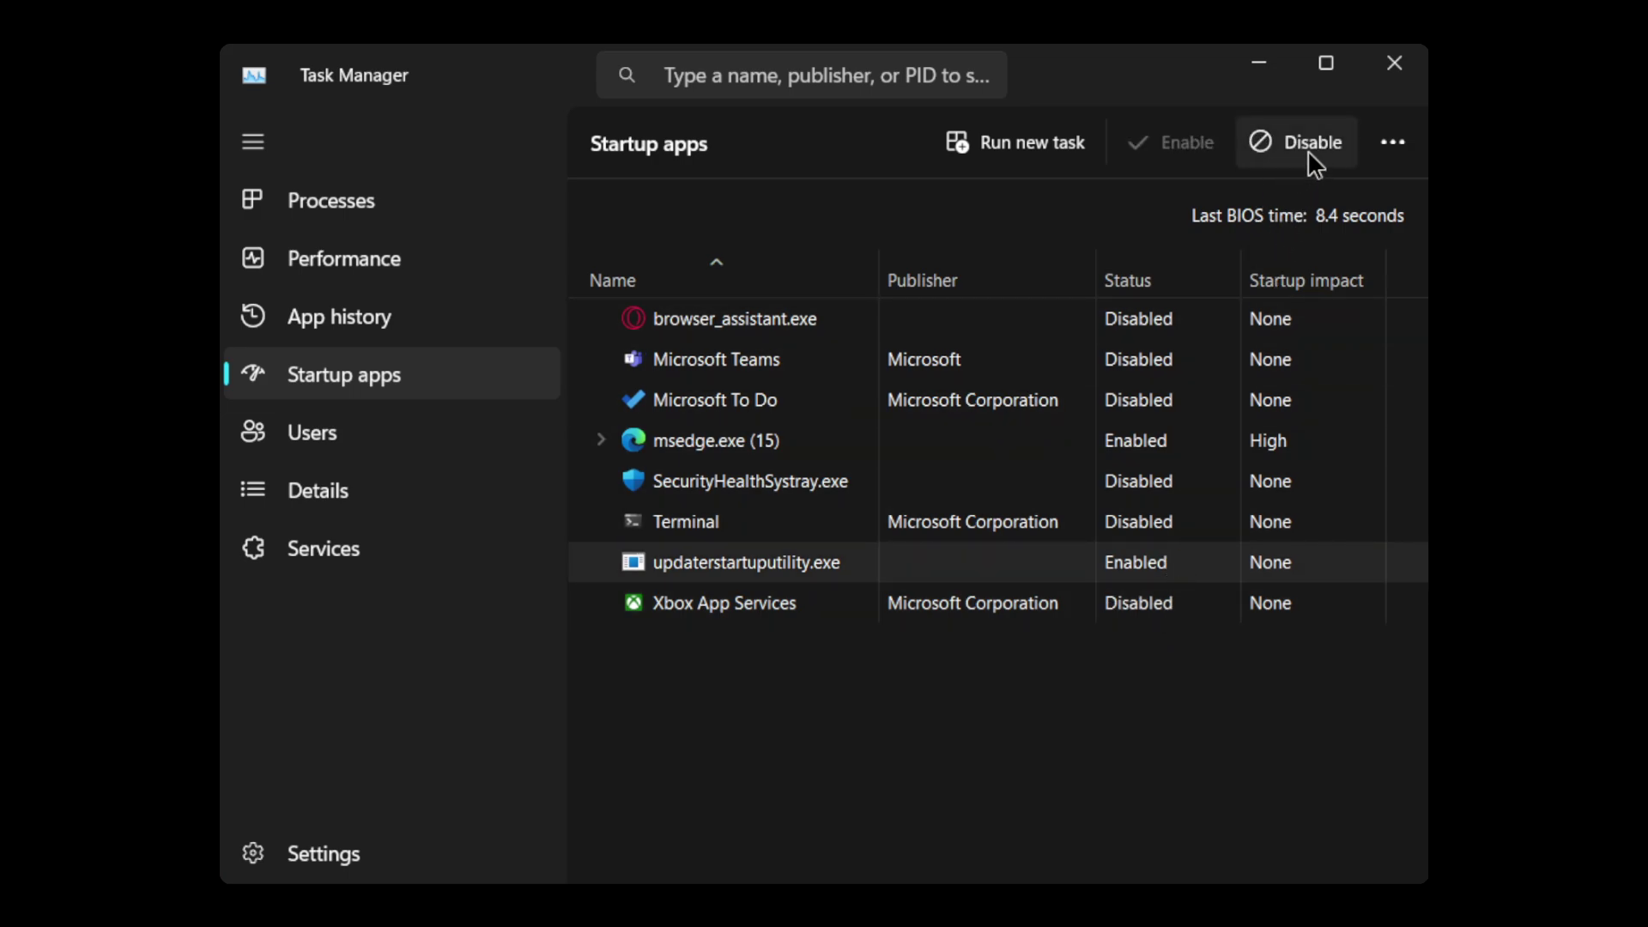
left_click(1275, 143)
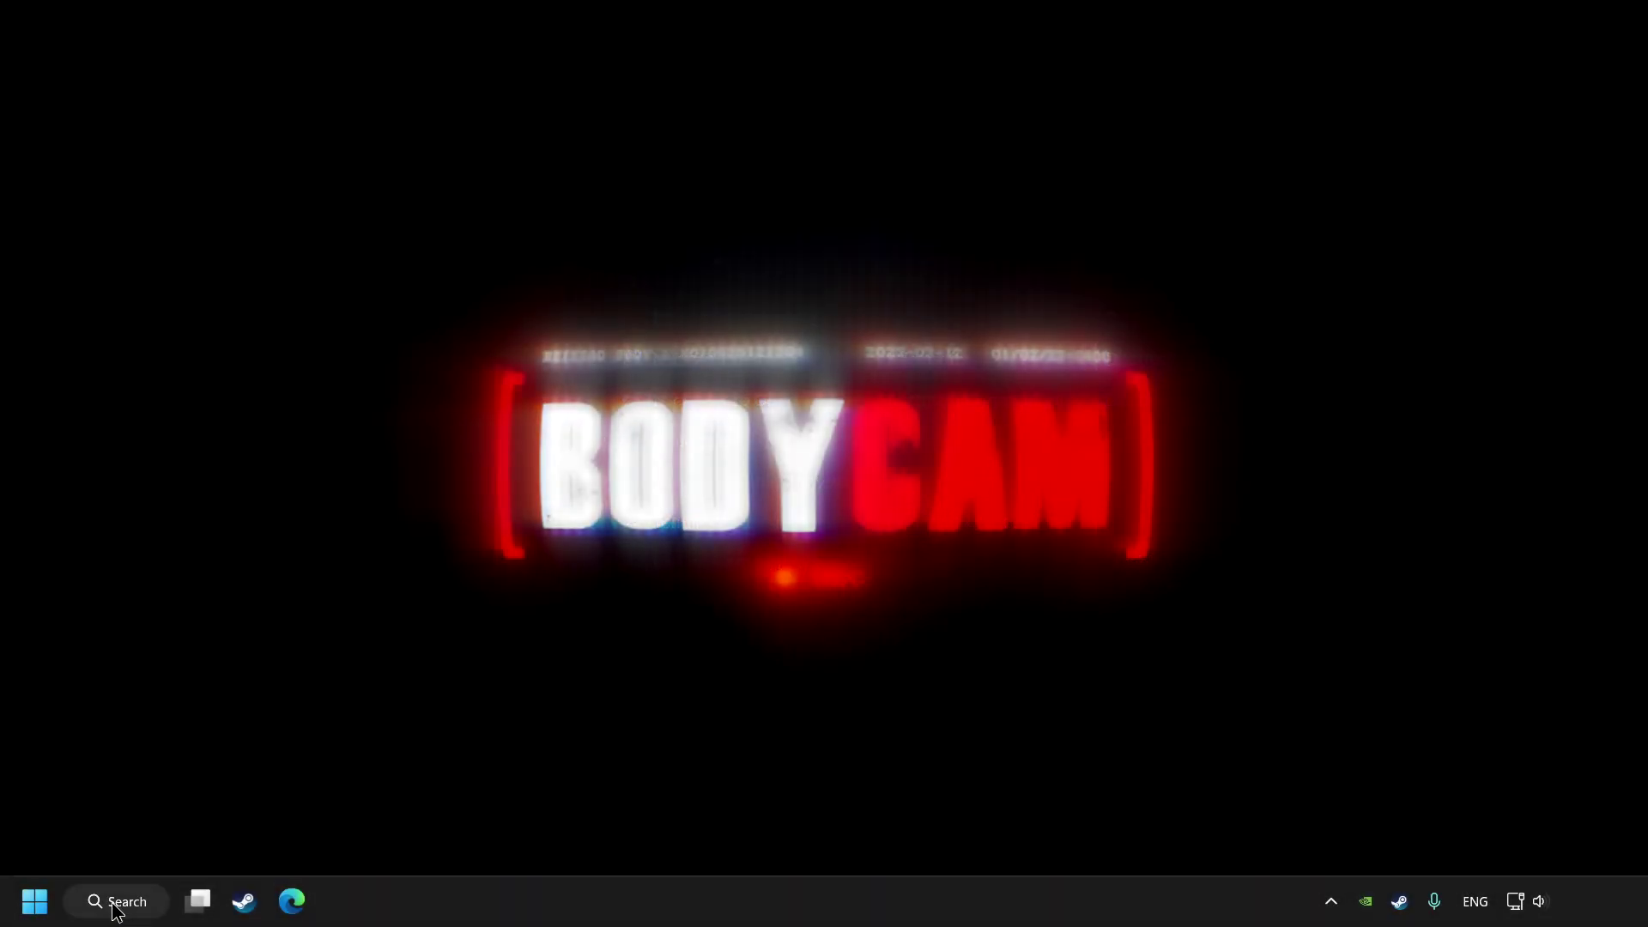
Step: Search Windows for "windows update" and open the Windows Update settings
left_click(157, 915)
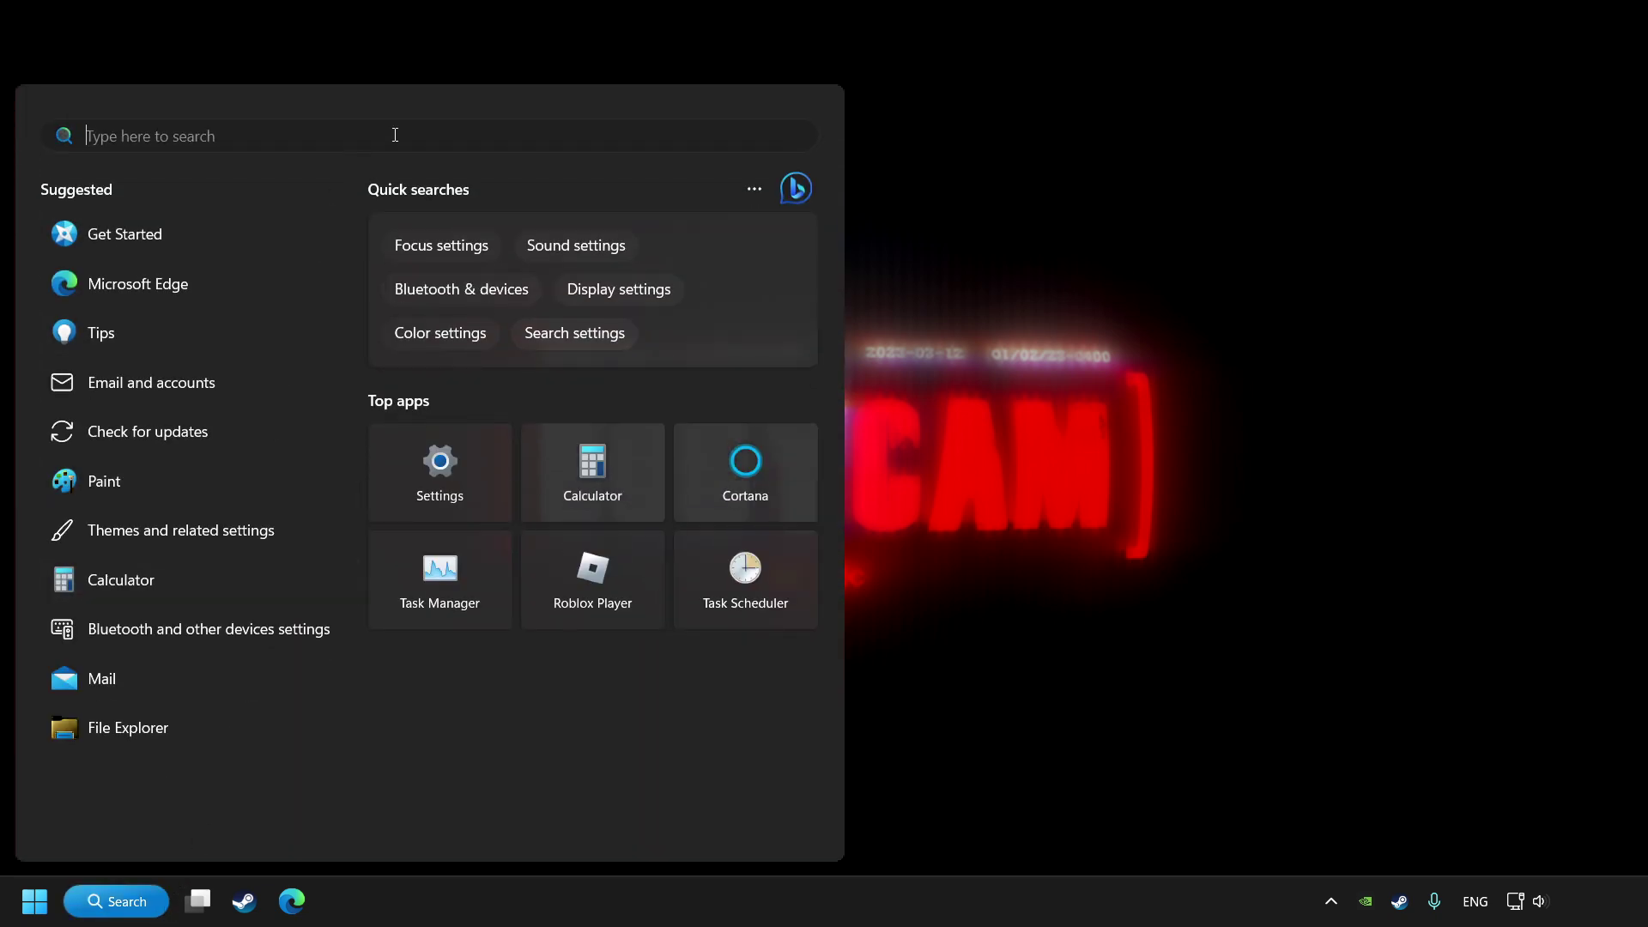
type("windows")
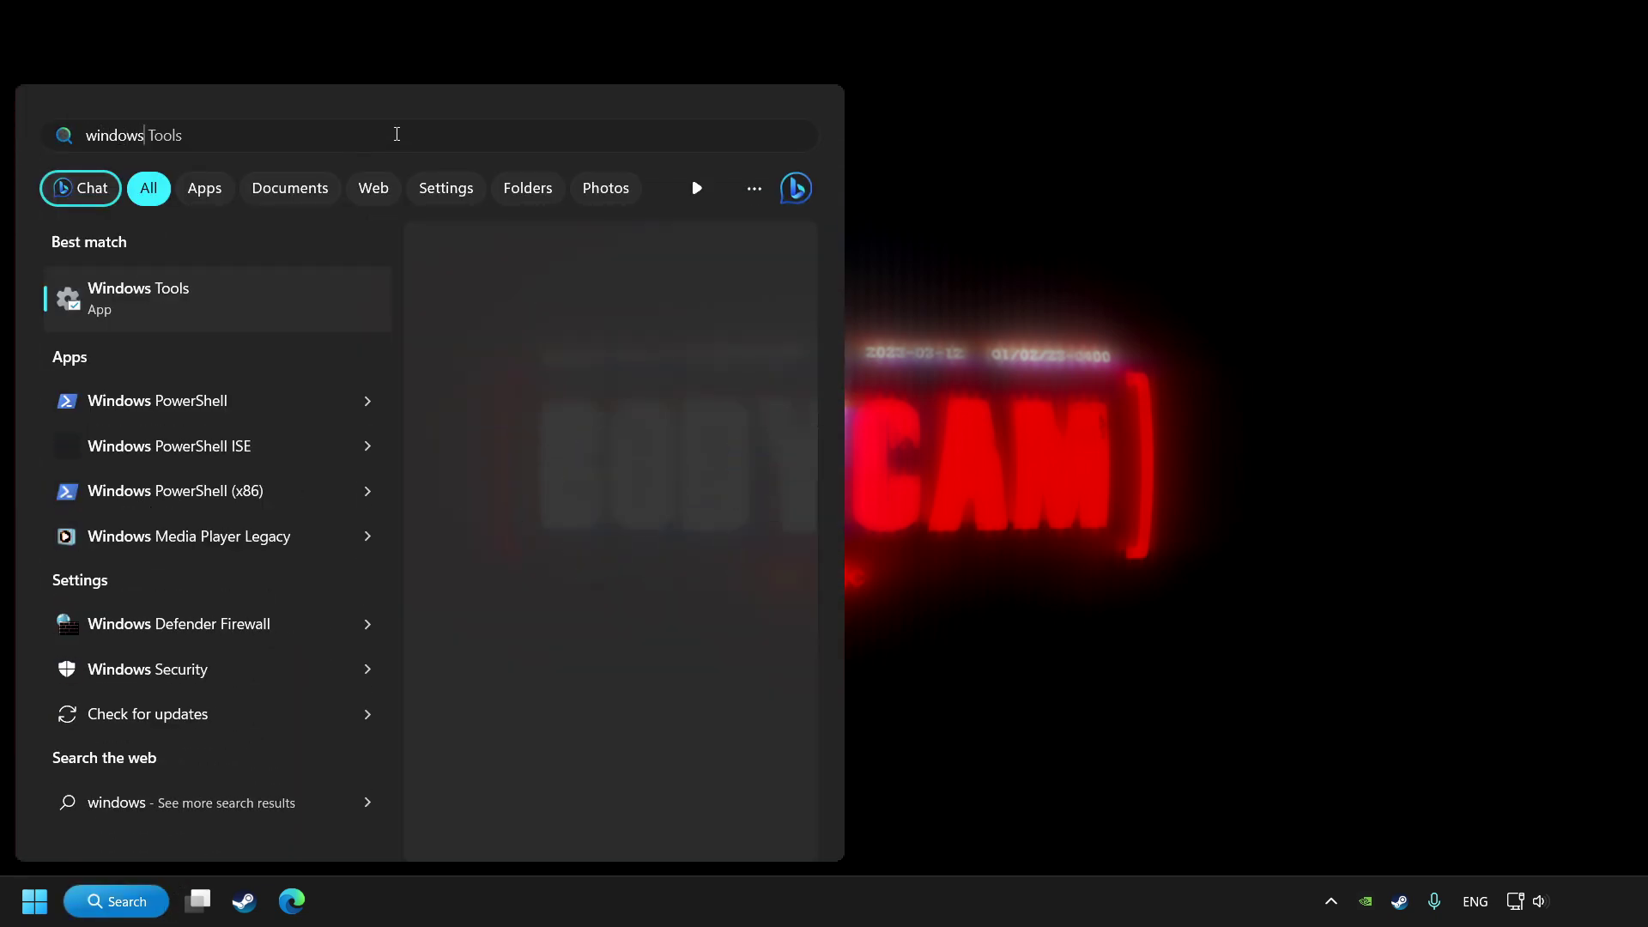
type(" update")
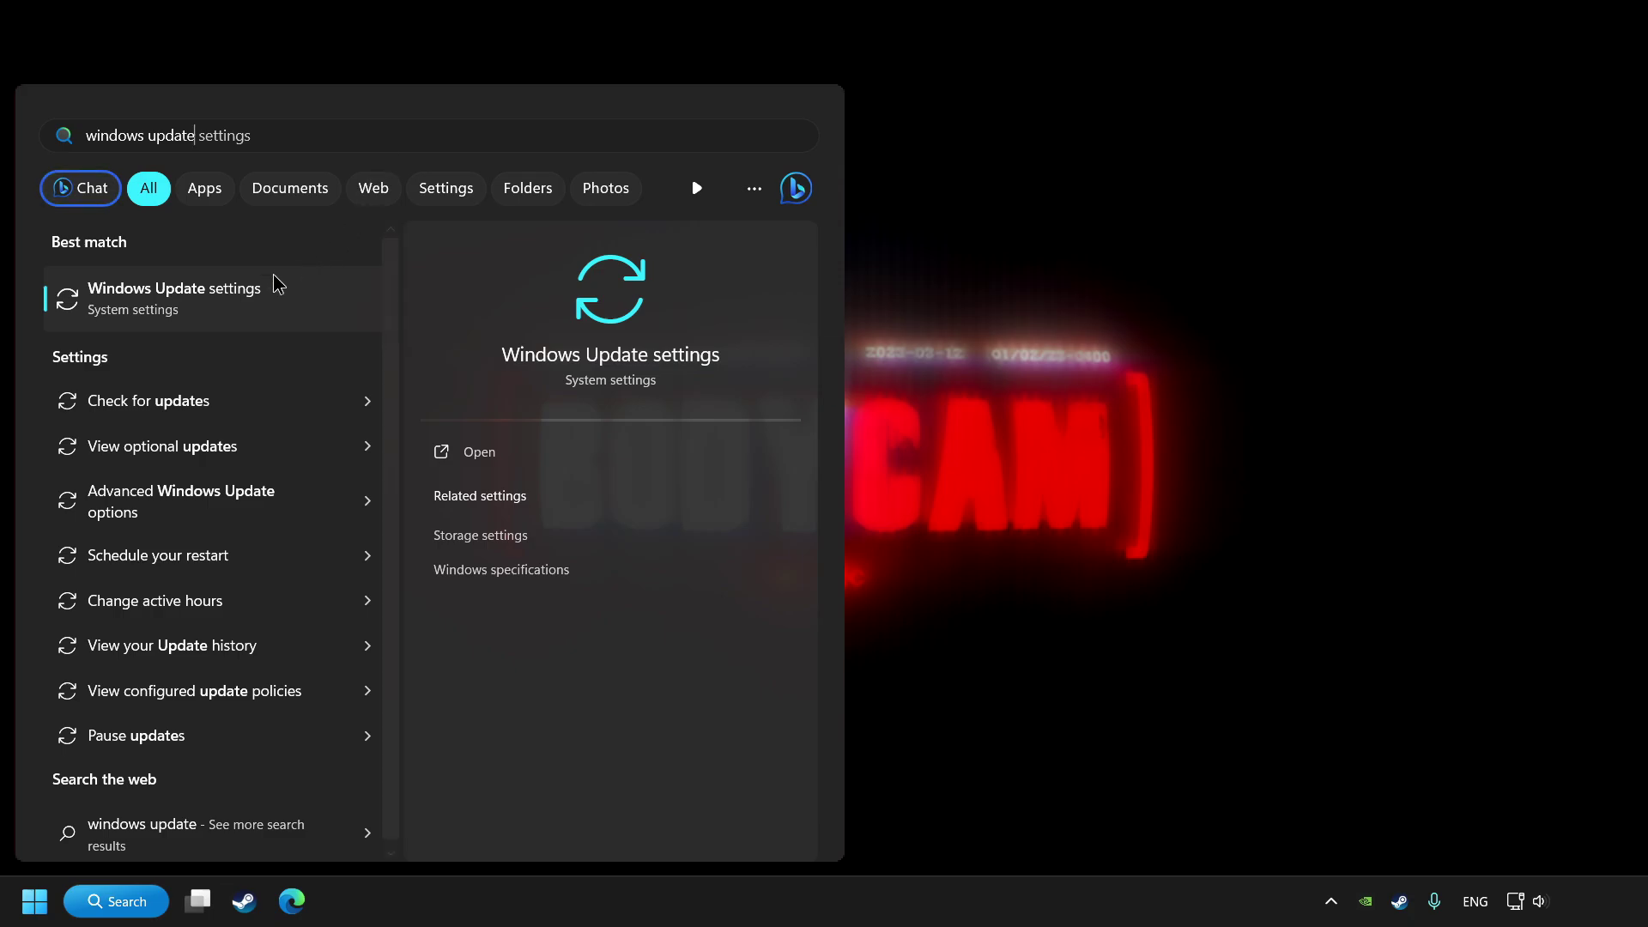
left_click(190, 311)
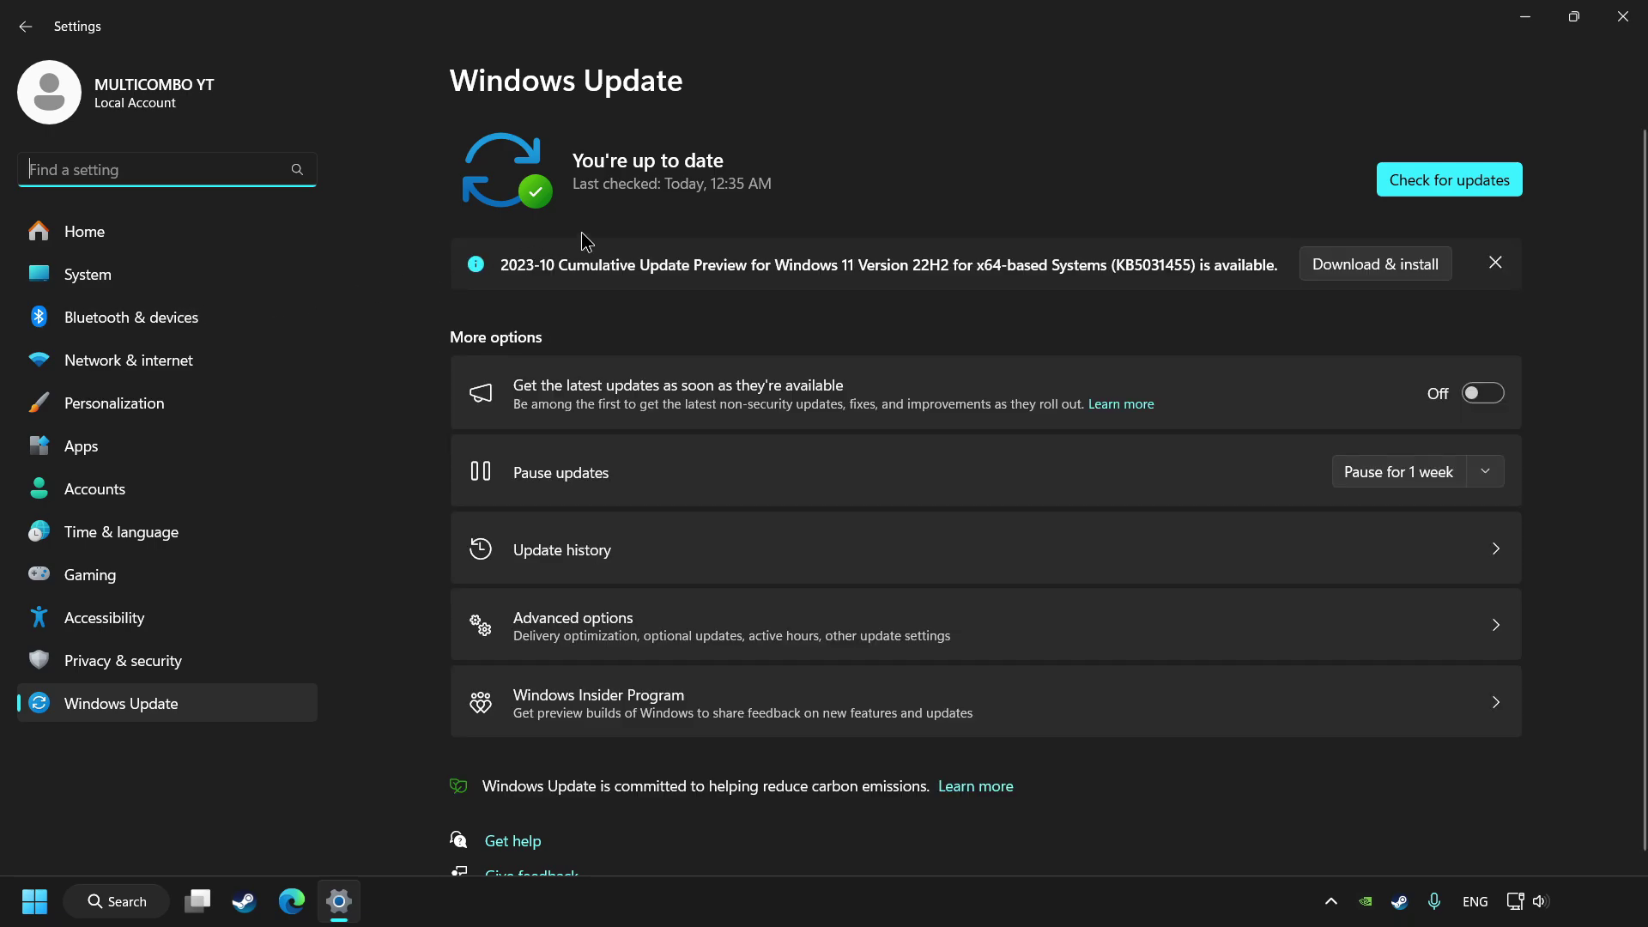
Step: Check for updates and start installing the 2023-10 Cumulative Update Preview (KB5031455), declining the offer to get the latest updates early
left_click(1459, 192)
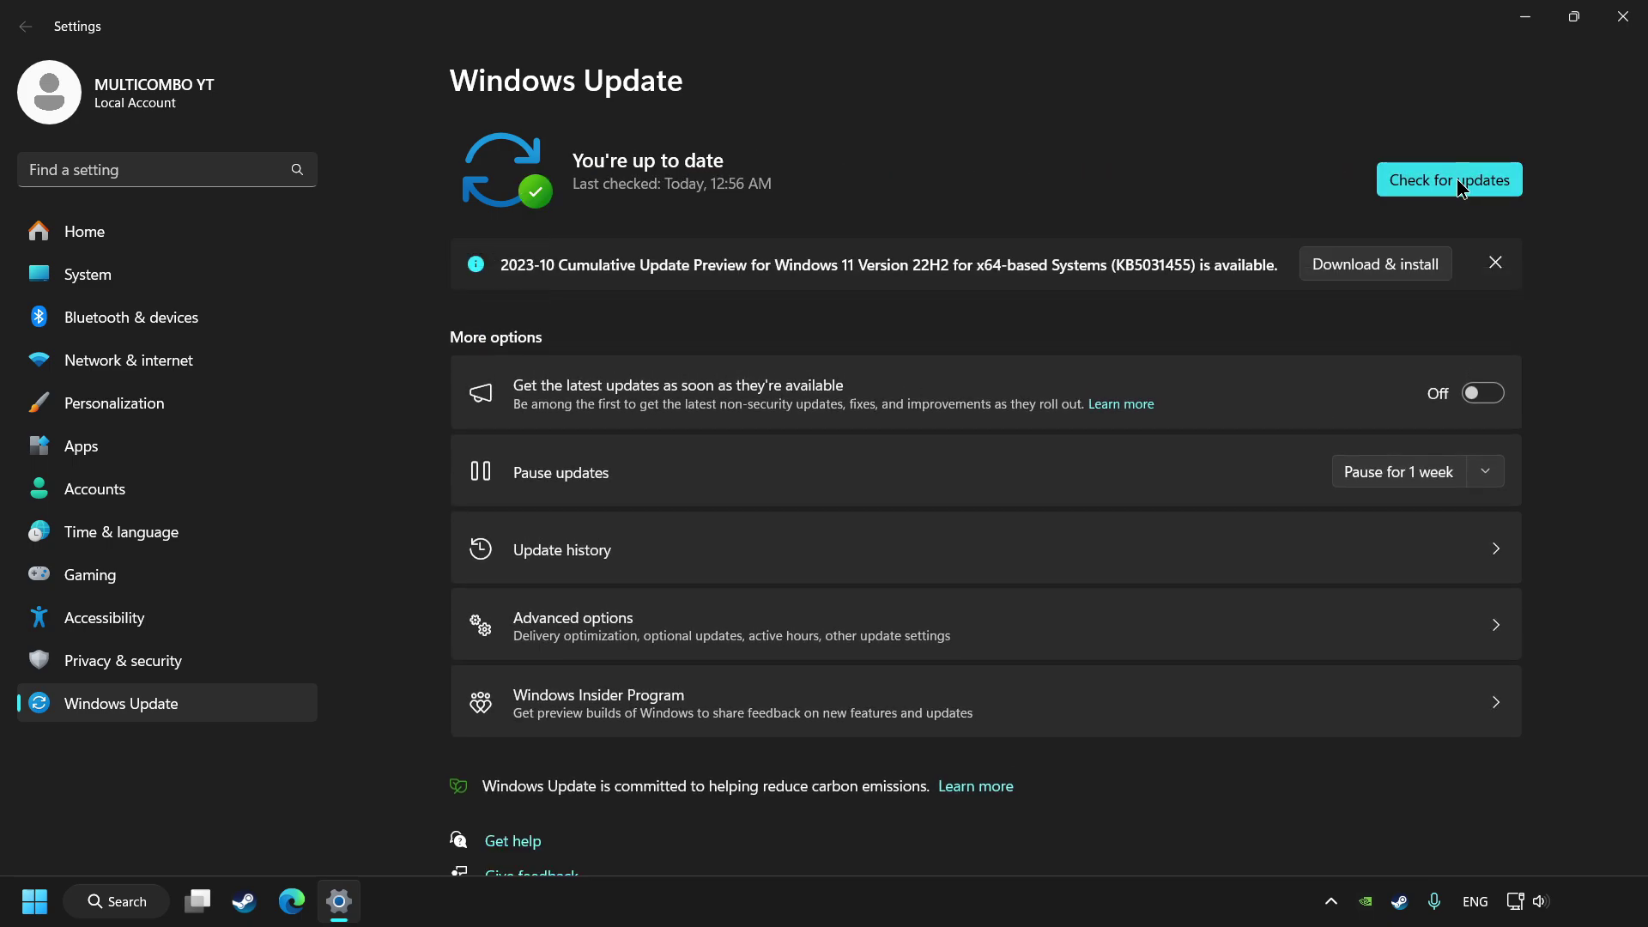
left_click(1374, 275)
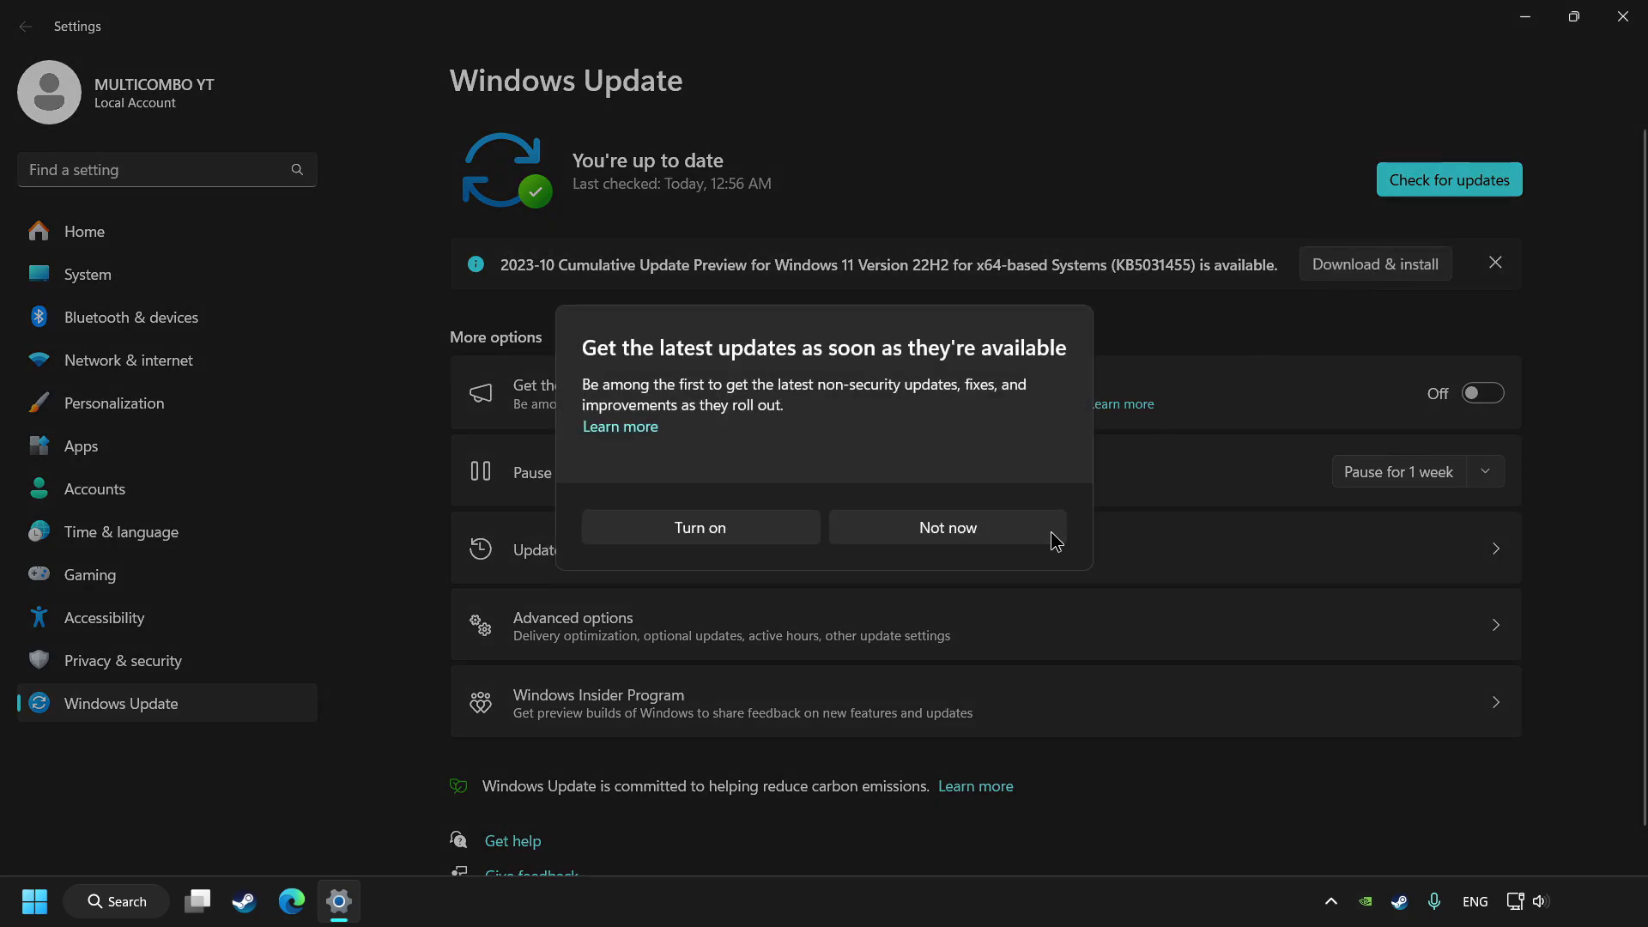
left_click(949, 532)
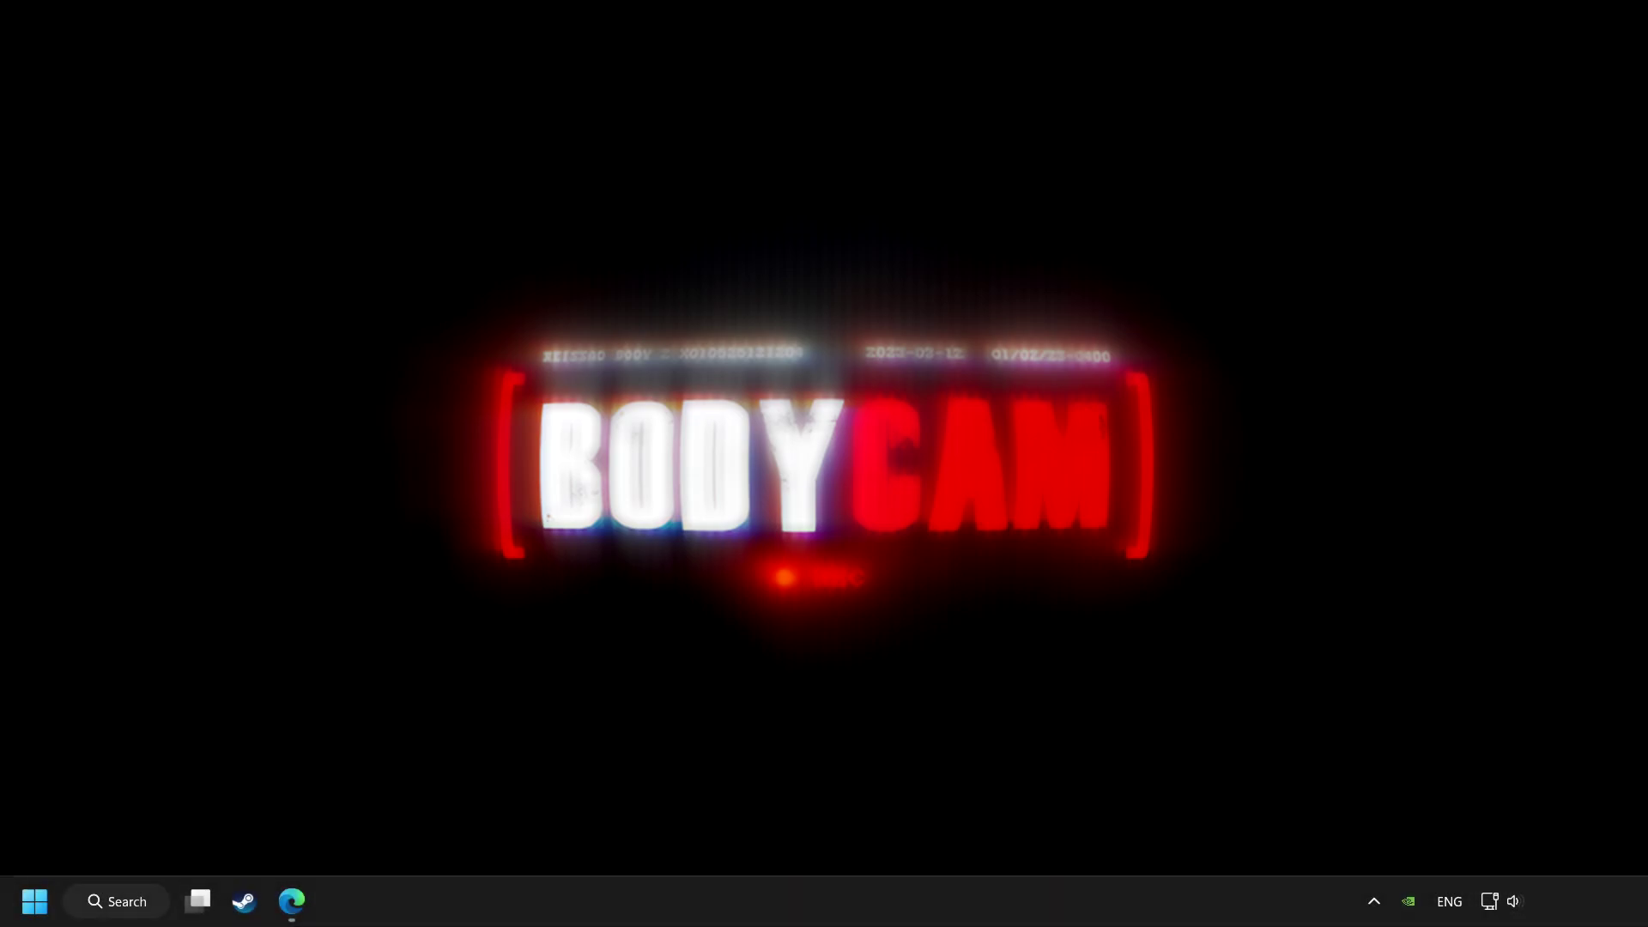
Step: Switch to Microsoft Edge and look over the download pages for DirectX End-User Runtime and Visual C++ Redistributable
left_click(292, 901)
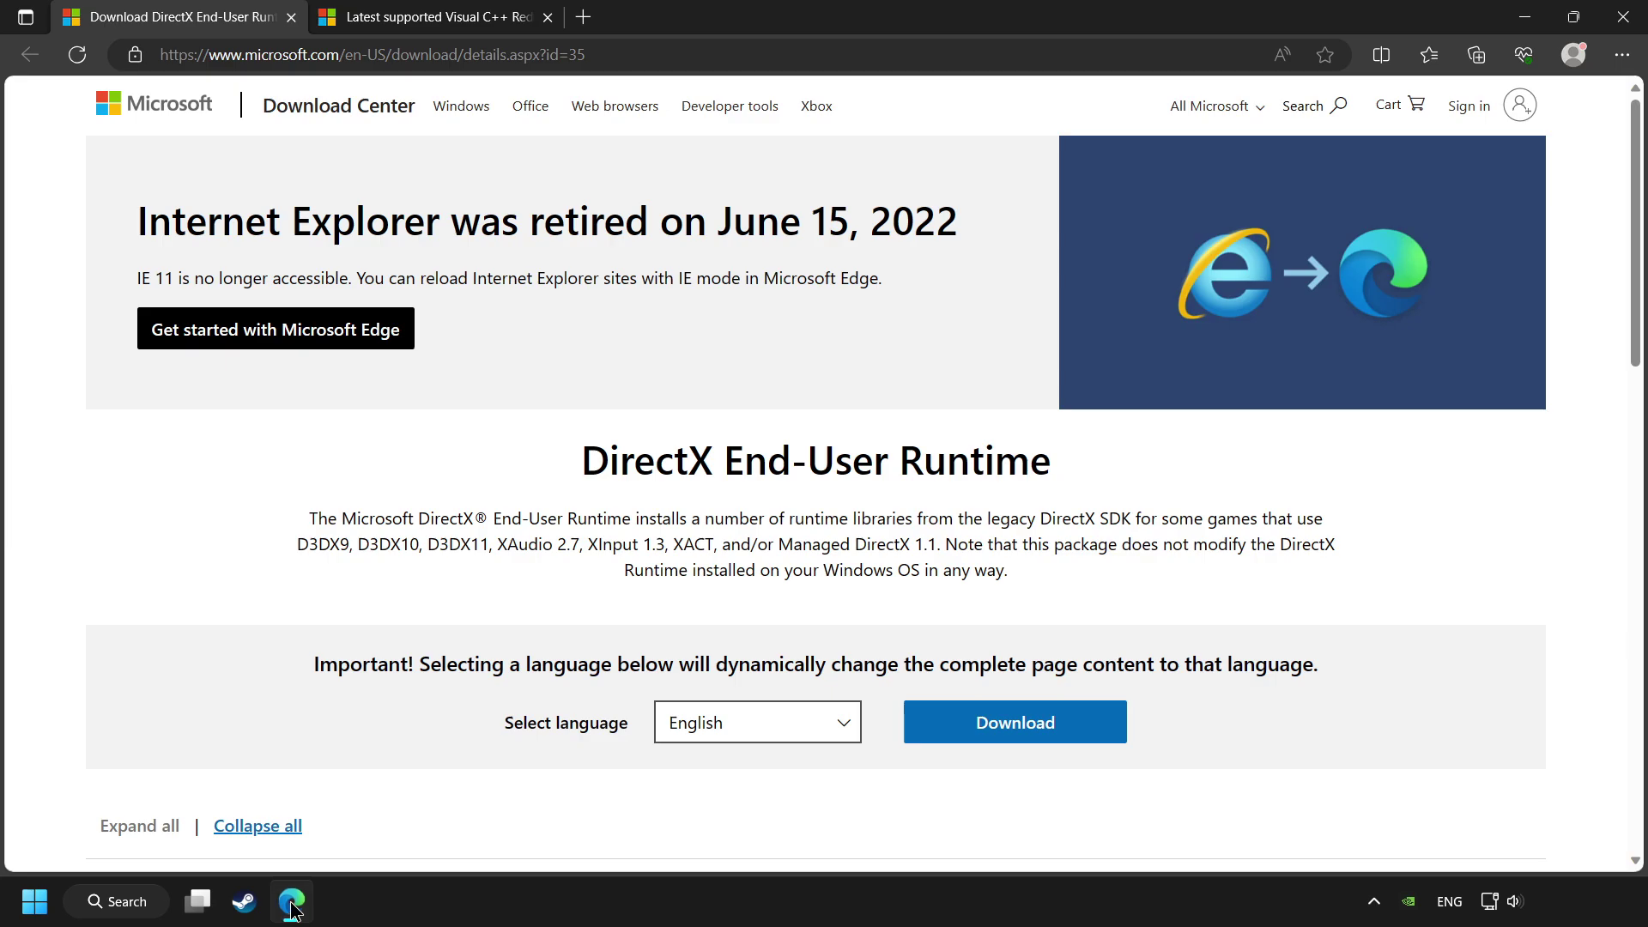
left_click(657, 49)
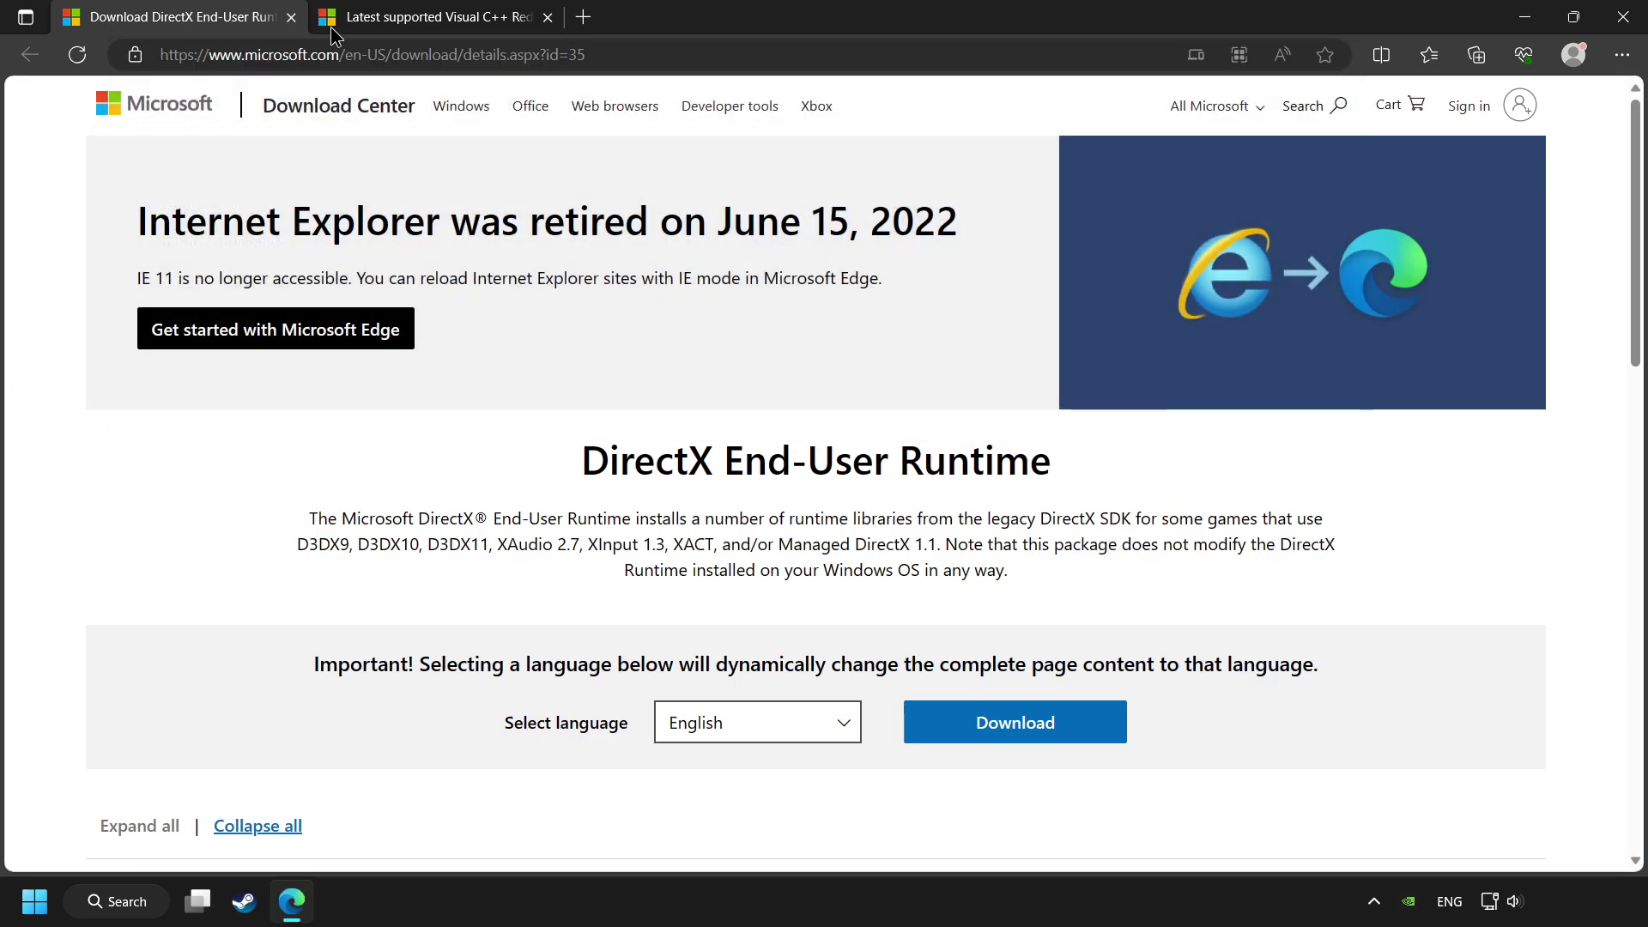
left_click(331, 28)
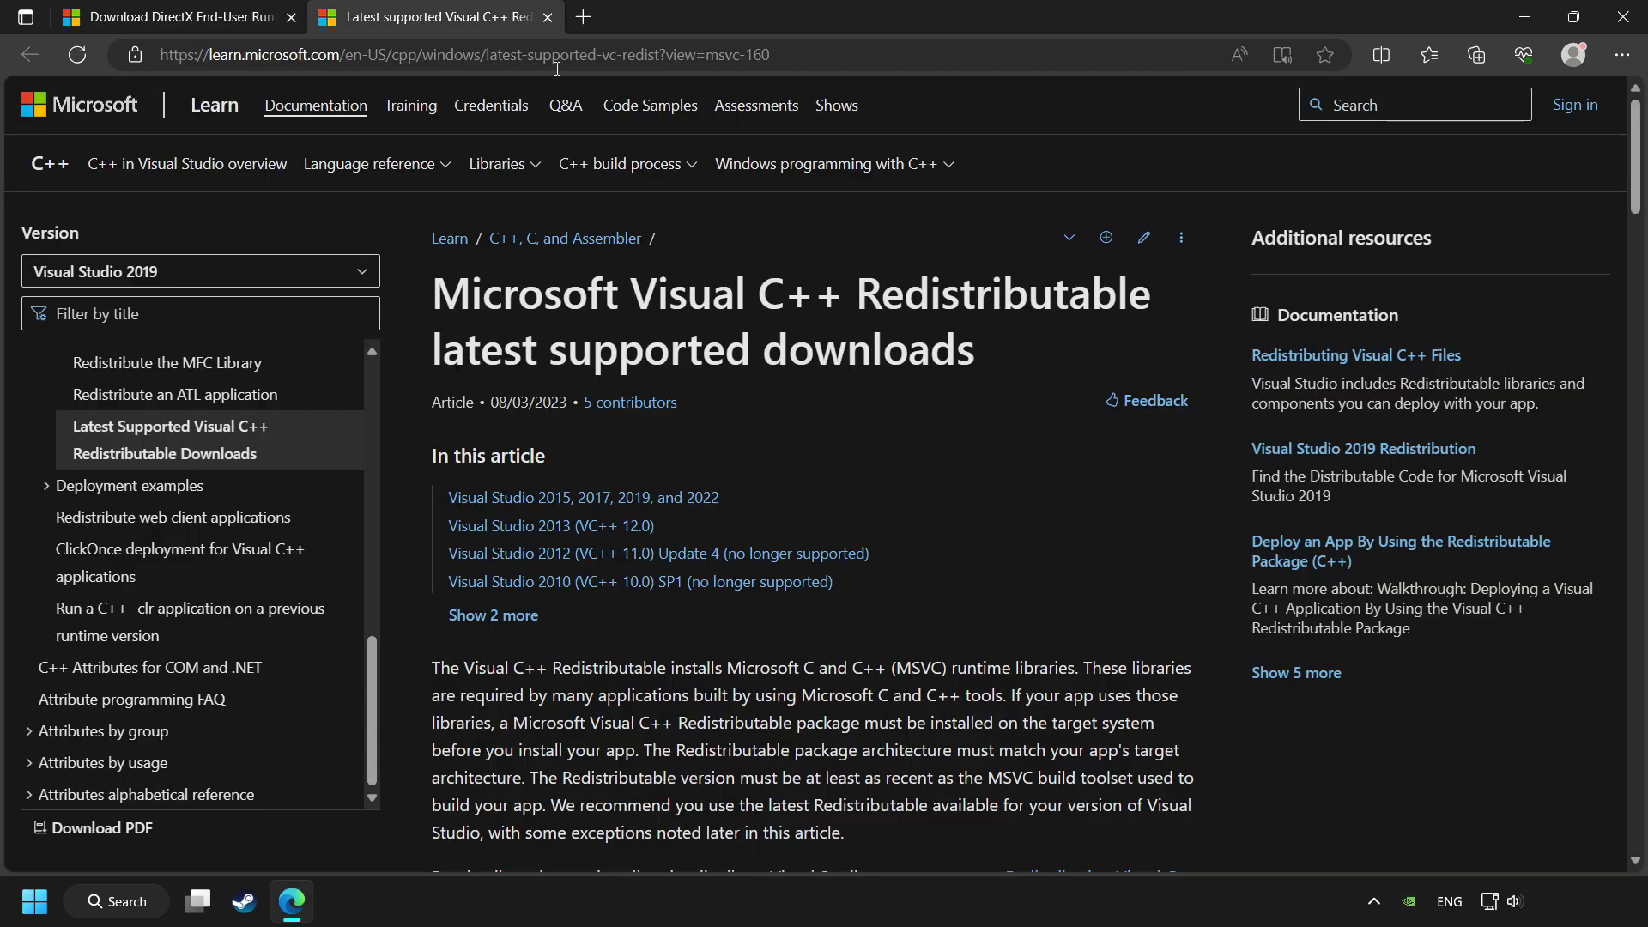
left_click_drag(794, 58, 135, 85)
left_click(790, 496)
Step: Download the English DirectX End-User Runtime installer and launch dxwebsetup.exe
left_click(180, 17)
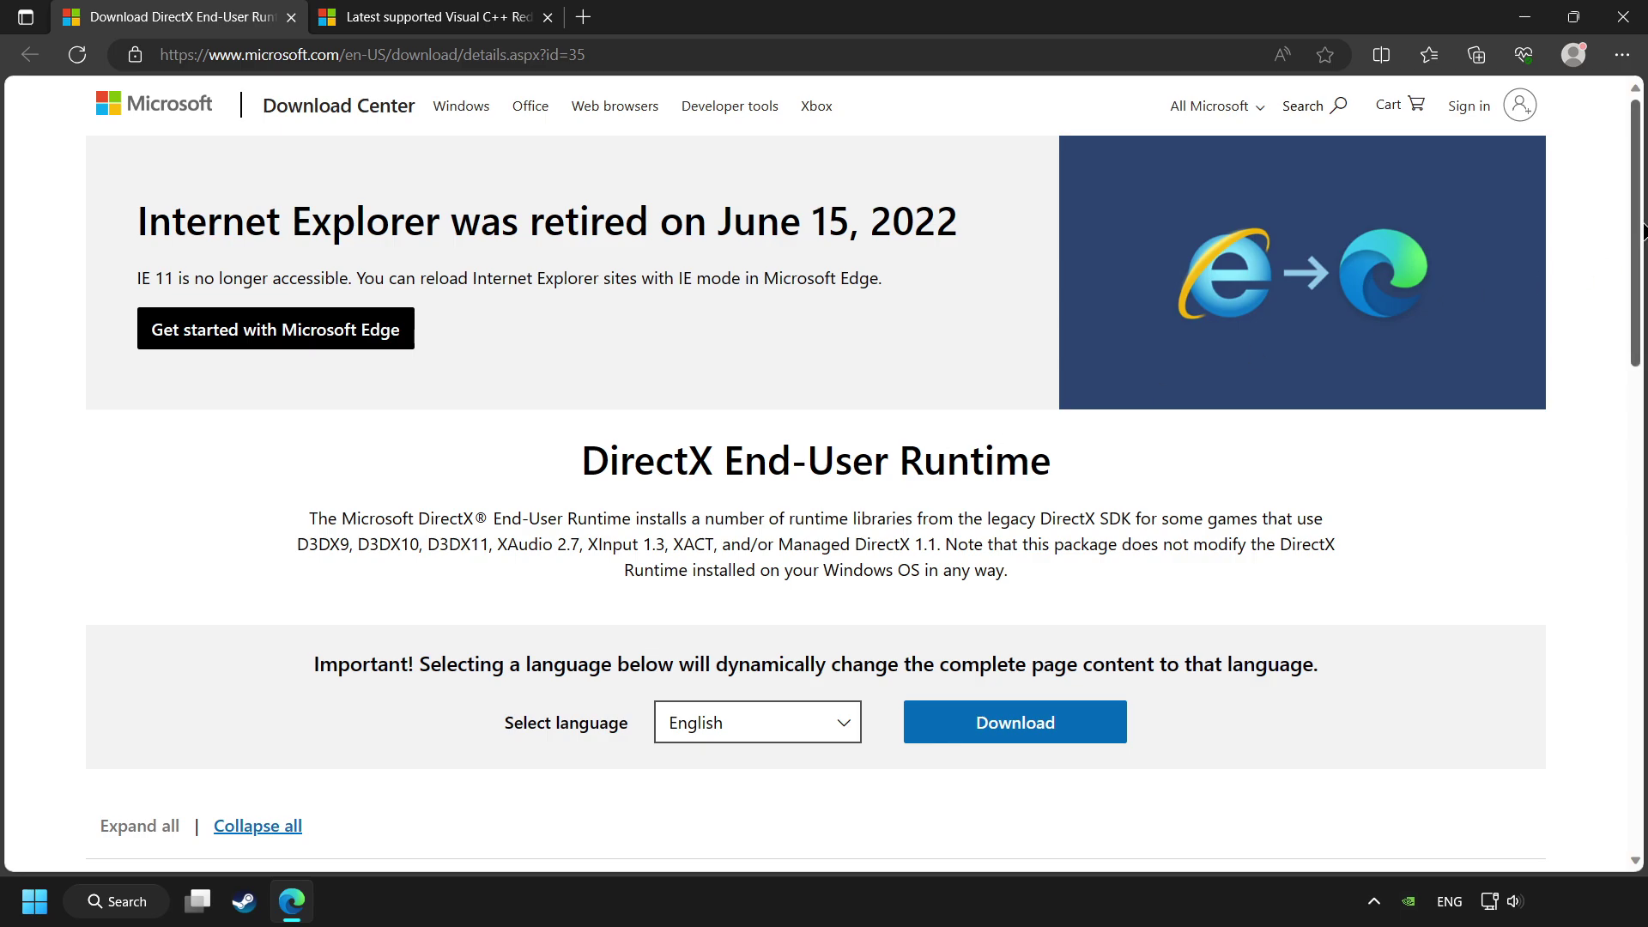
left_click_drag(1643, 230, 1642, 279)
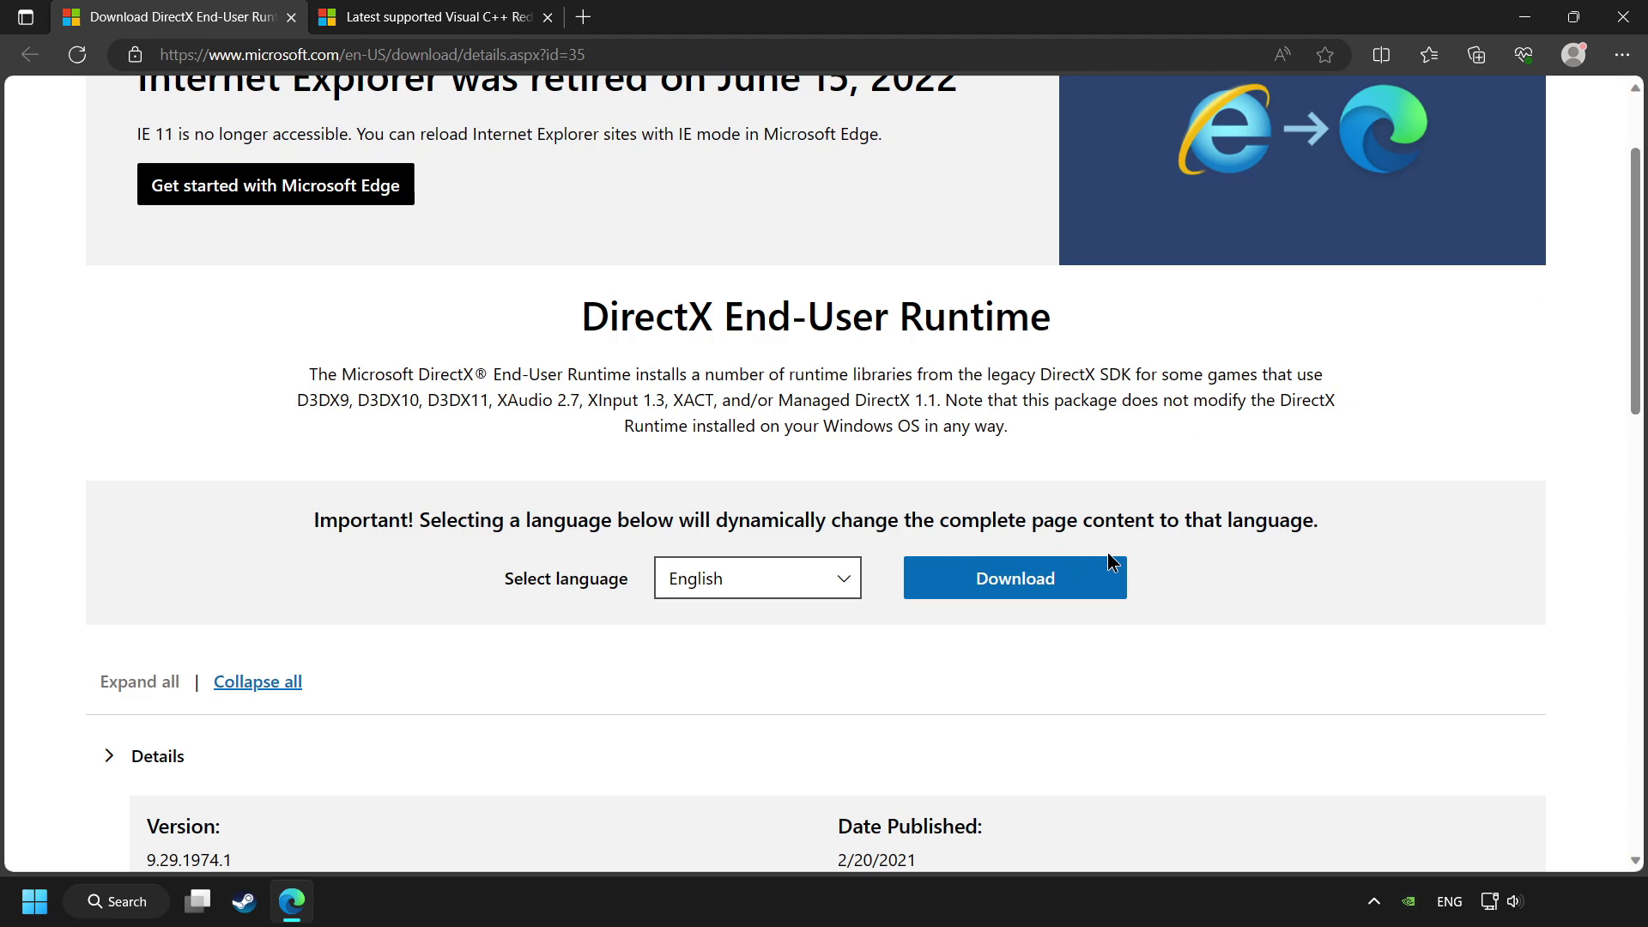
left_click(832, 582)
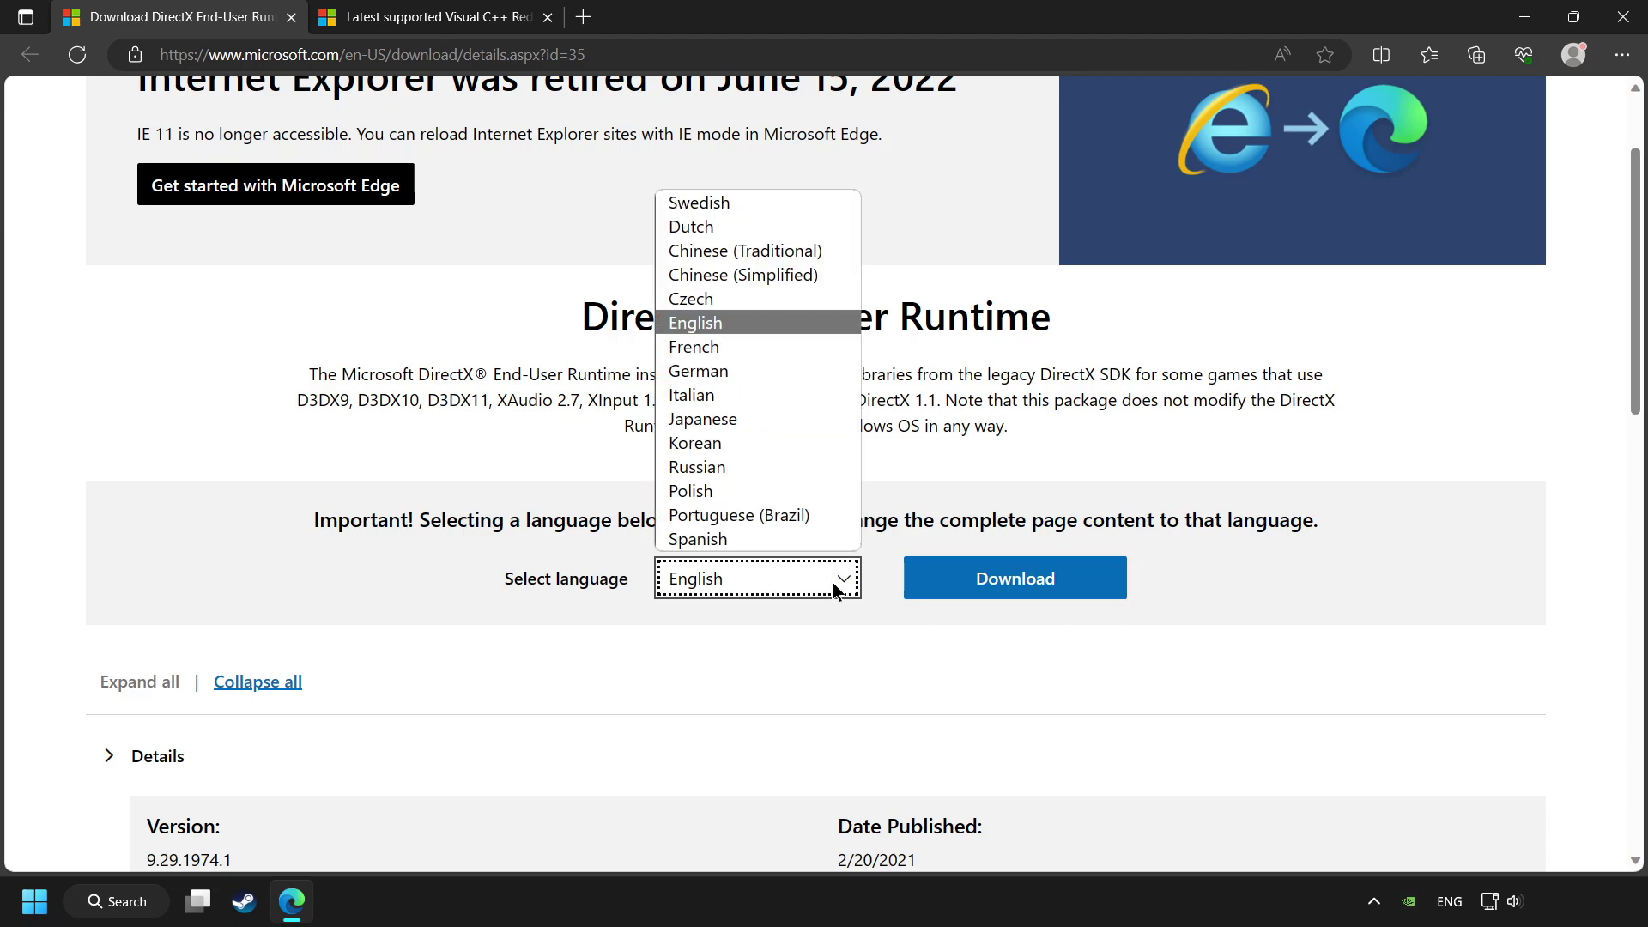
left_click(712, 324)
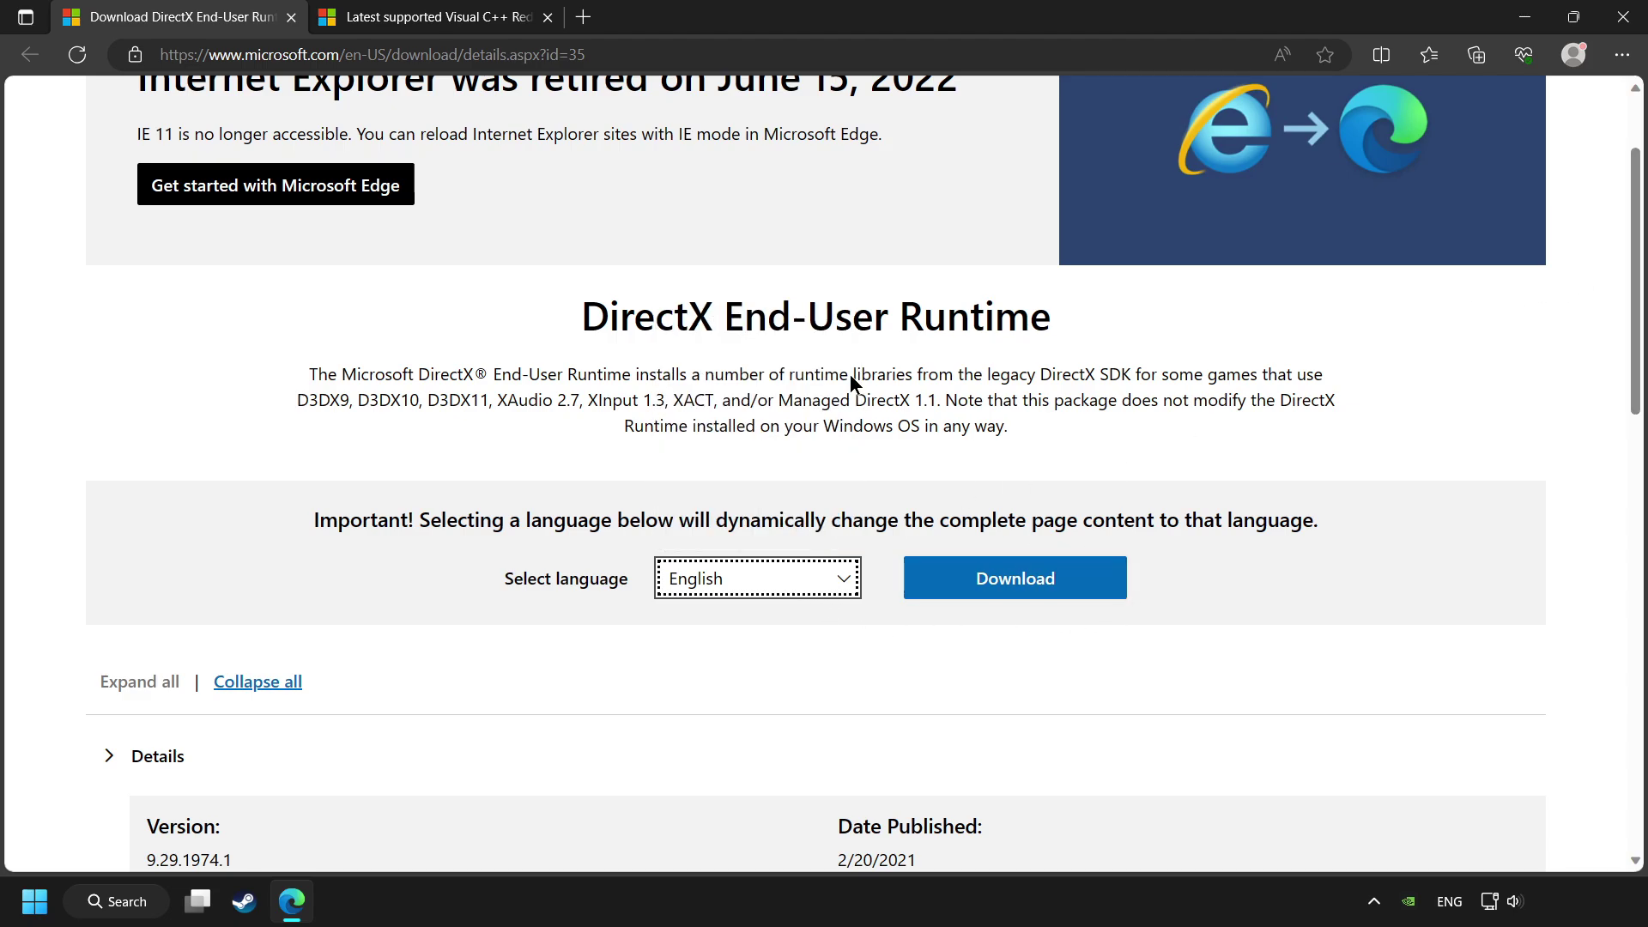
left_click(1028, 590)
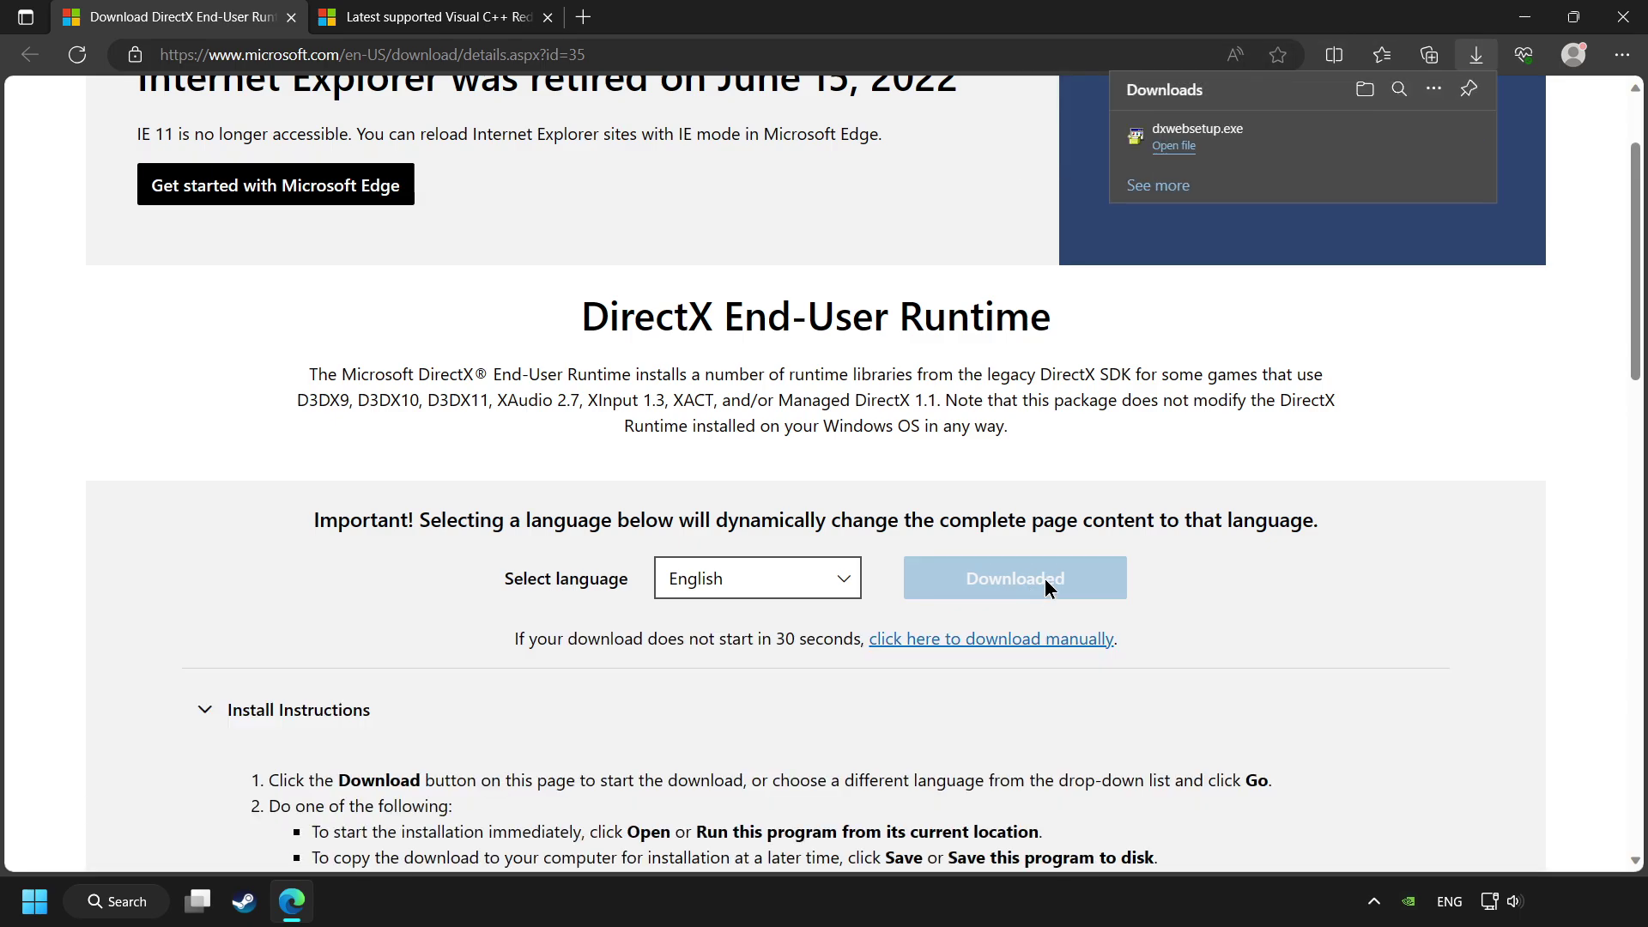
left_click(1330, 148)
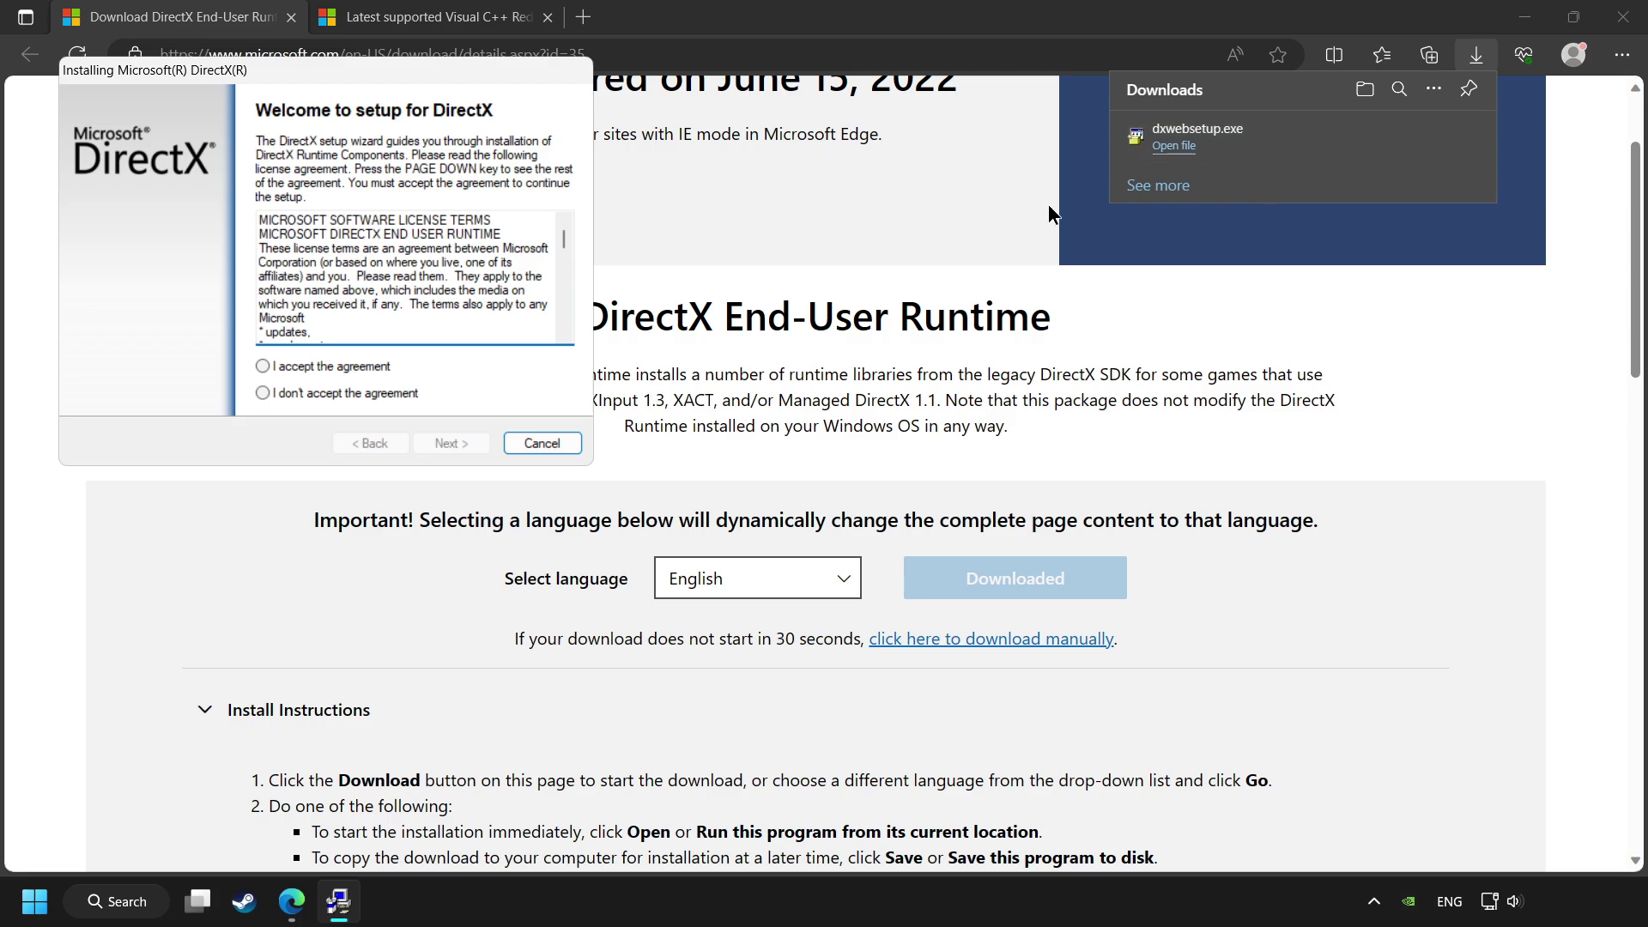
Step: Read through the DirectX setup license terms, accept the agreement and continue
left_click_drag(444, 71, 913, 232)
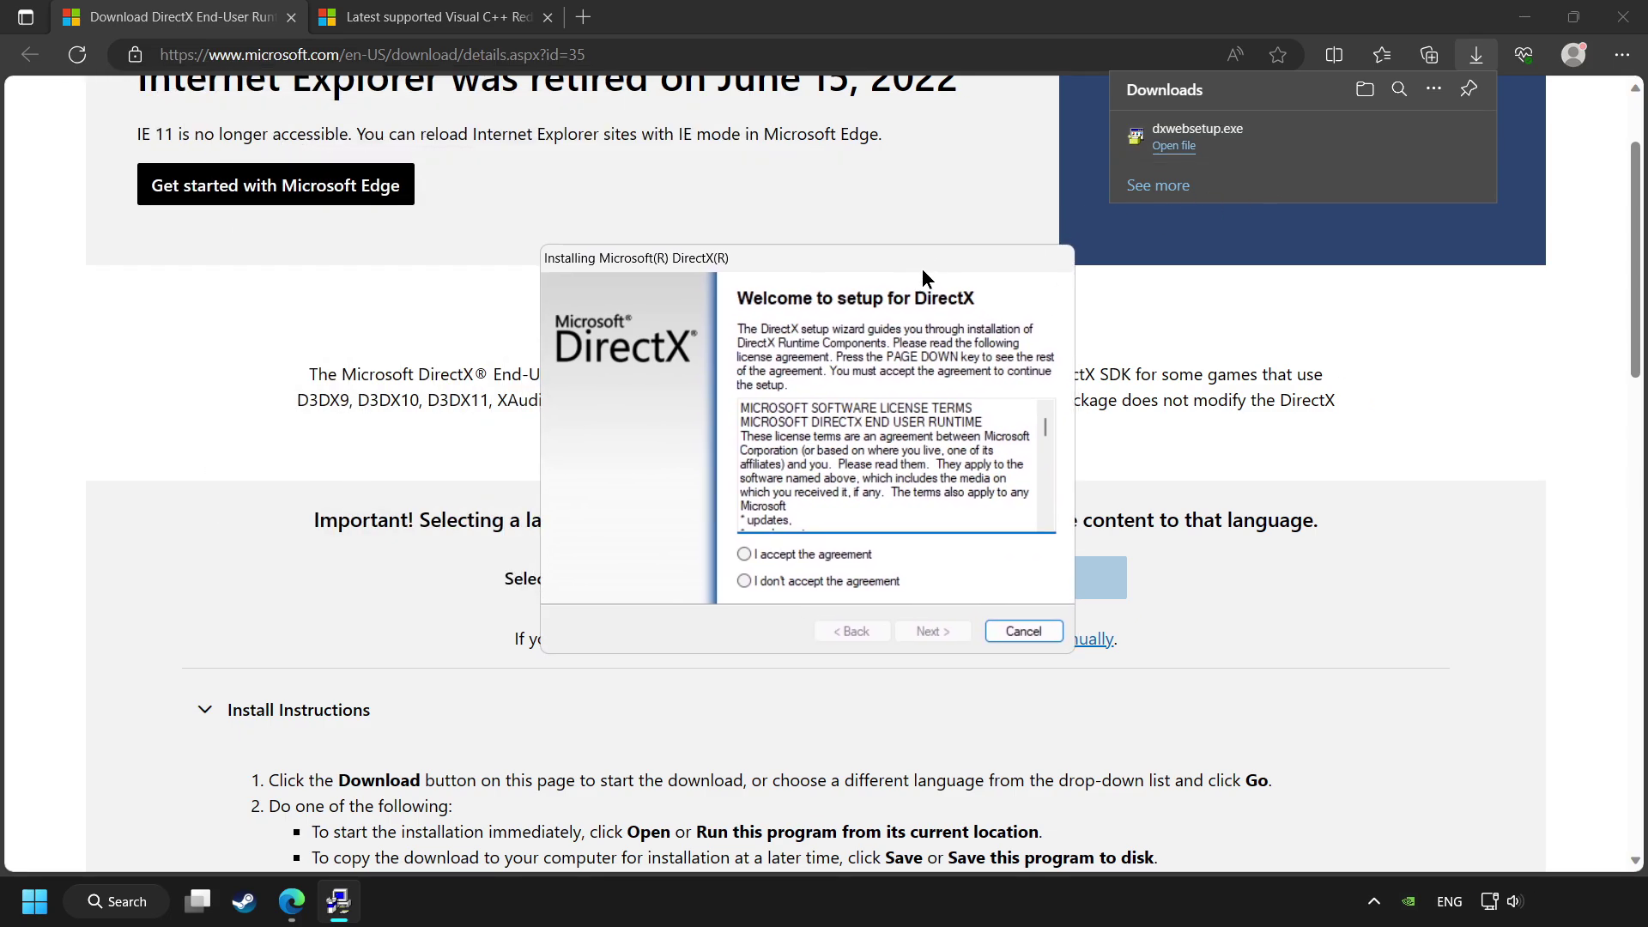
left_click_drag(1049, 429, 1056, 529)
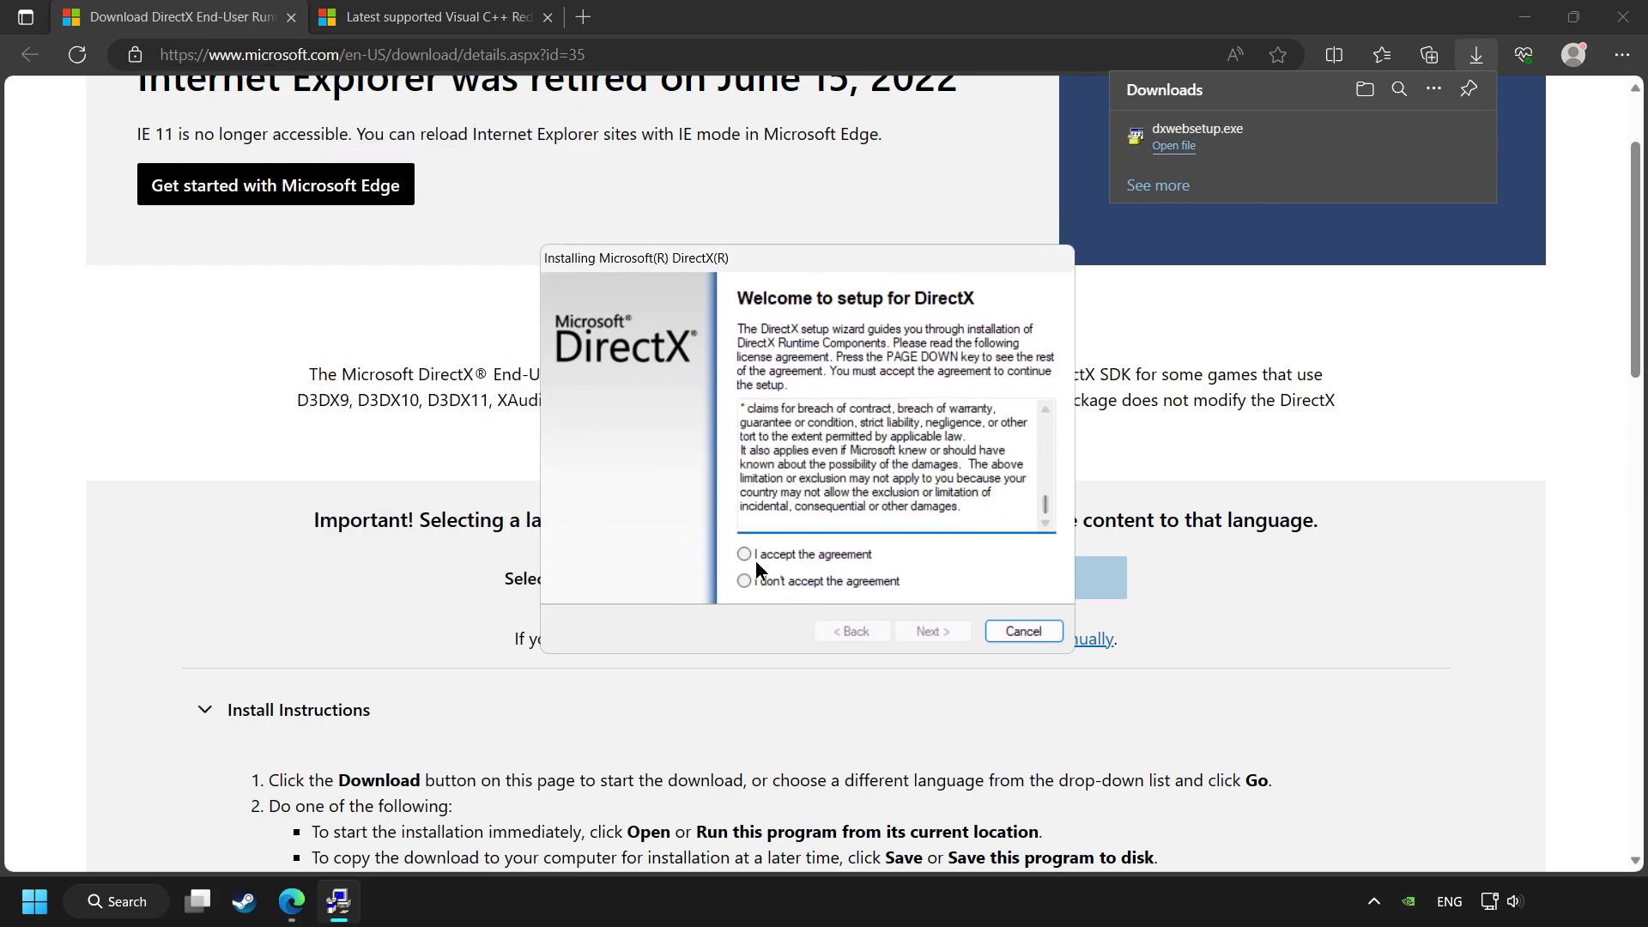
left_click(802, 558)
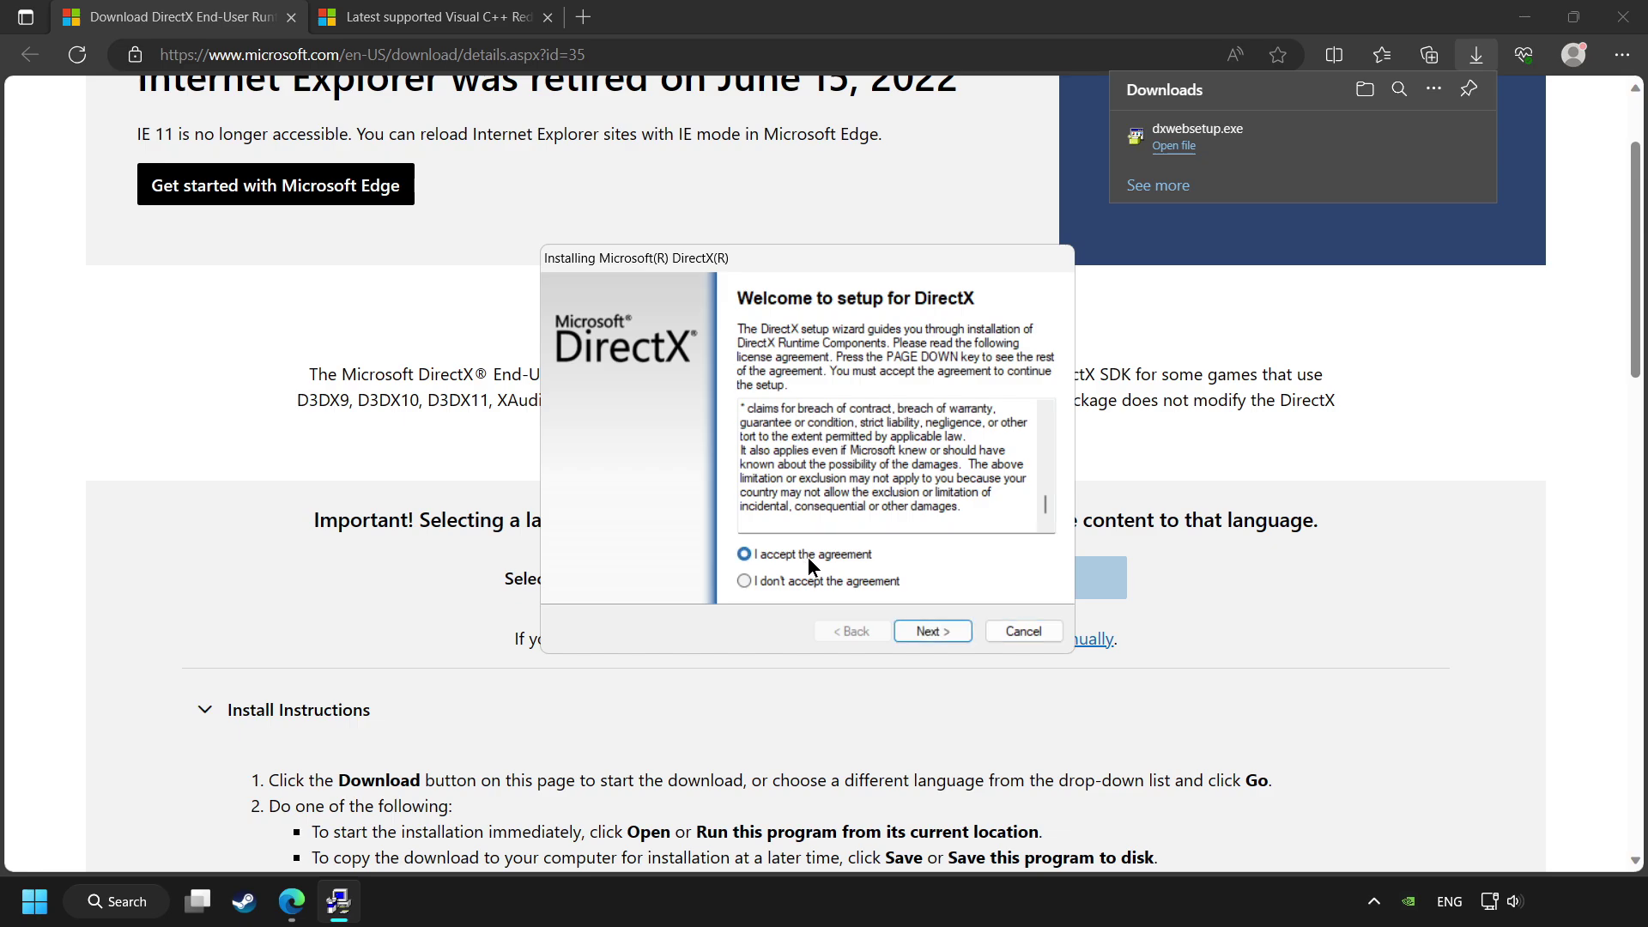
left_click(935, 632)
Step: Opt out of the Bing Bar, install the DirectX runtime components and finish the setup
left_click(732, 481)
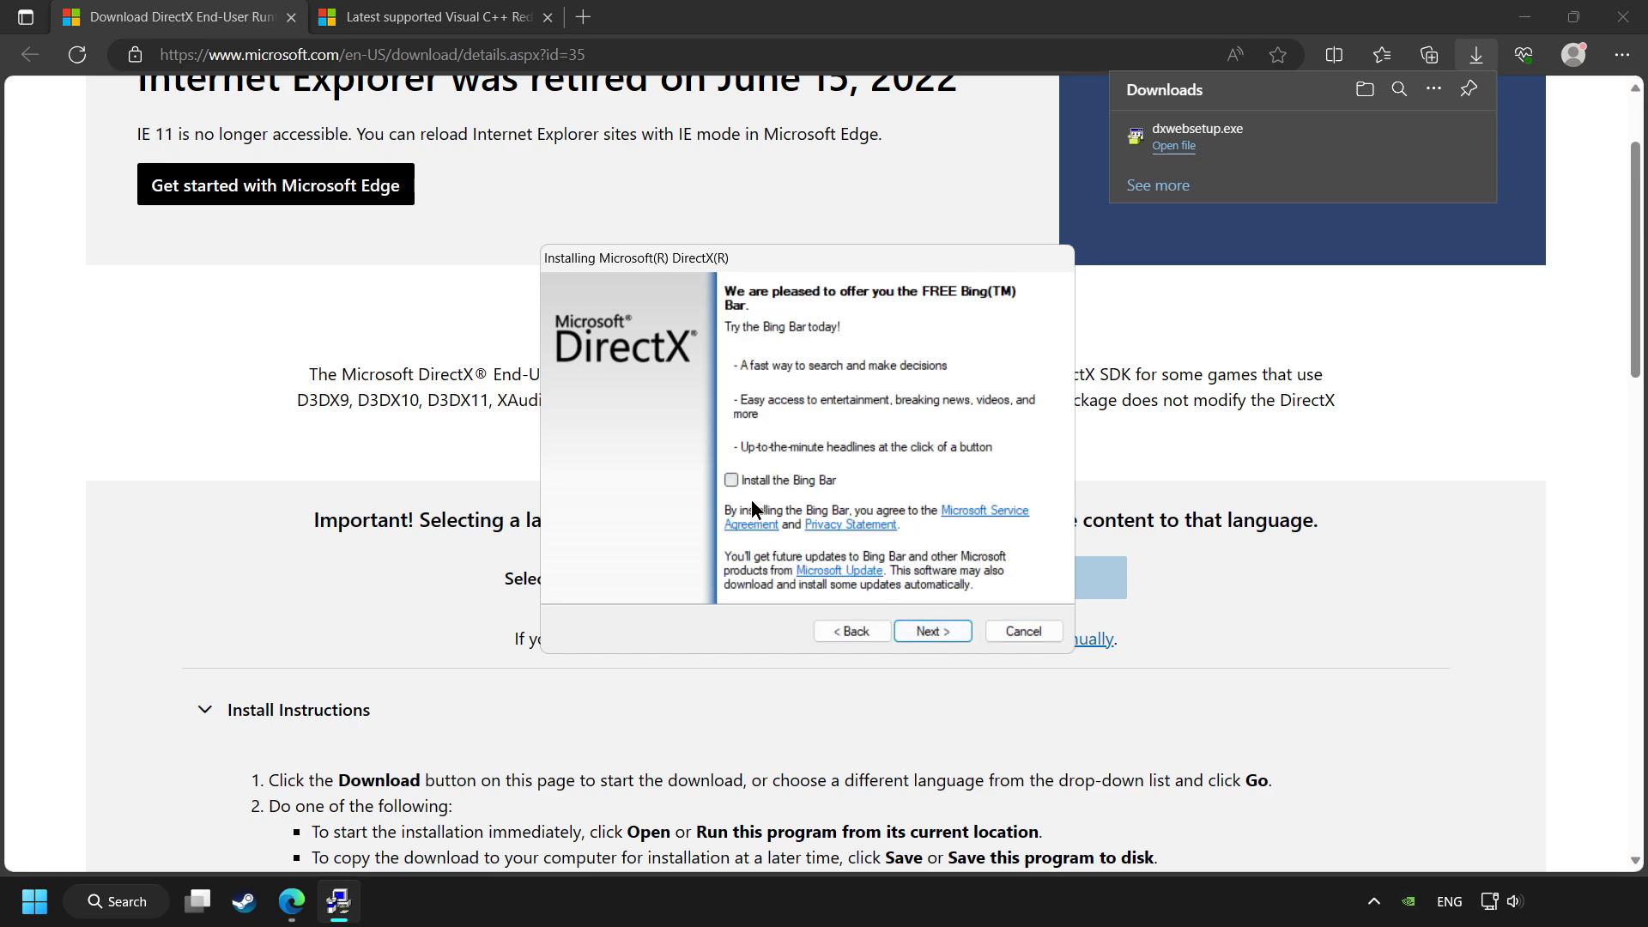
left_click(941, 639)
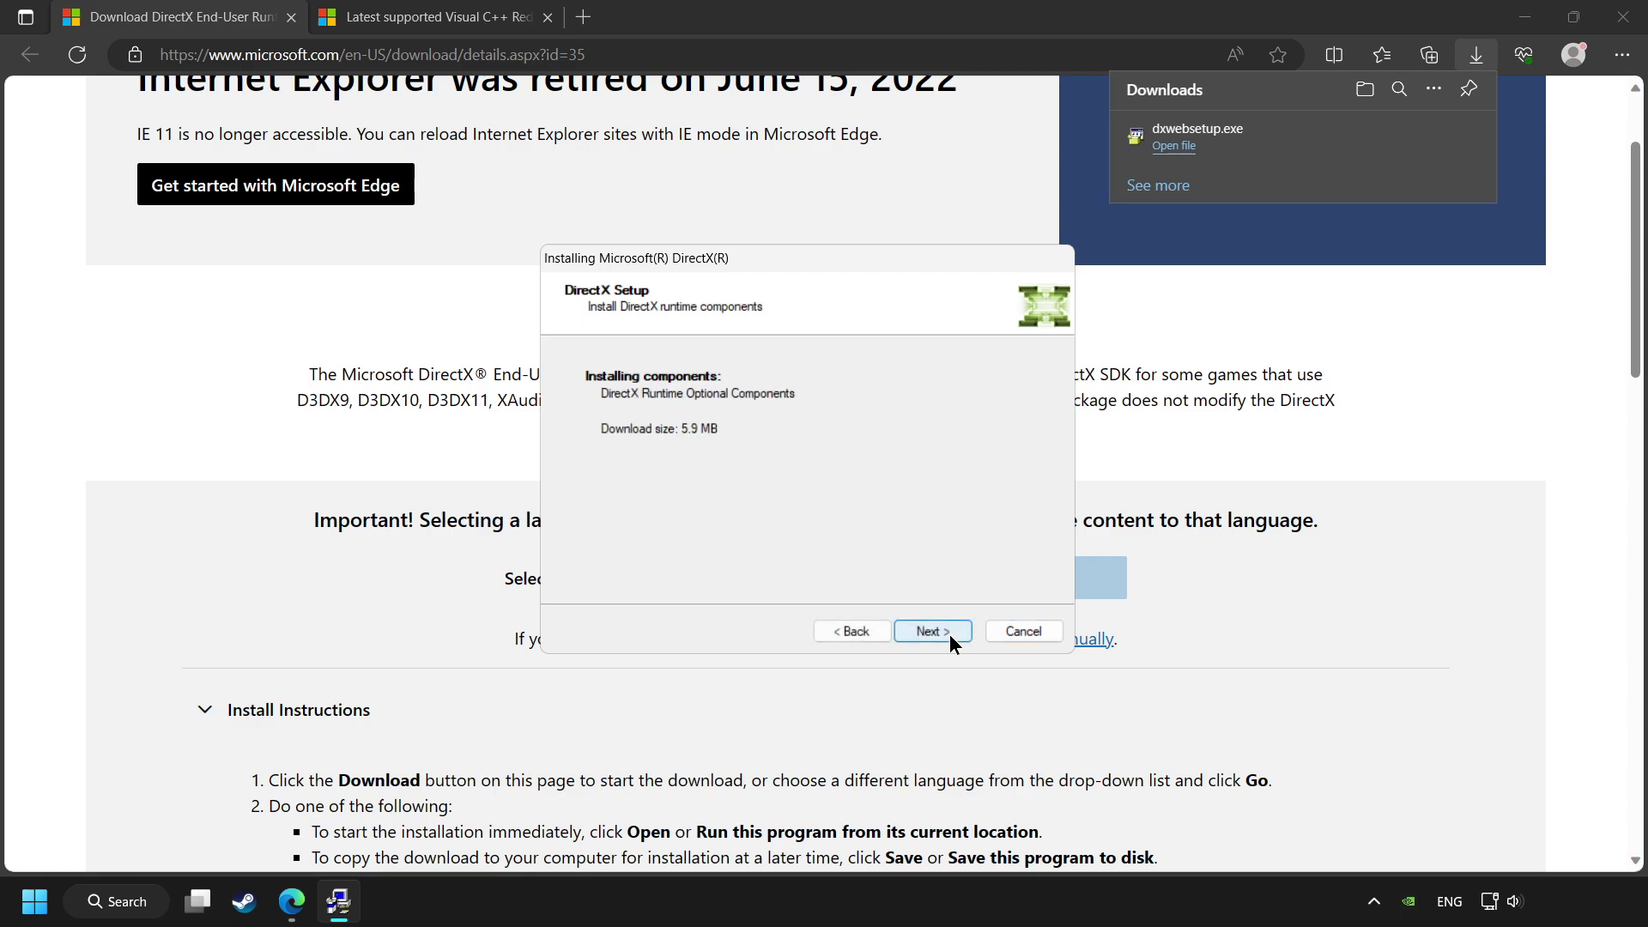
left_click(933, 632)
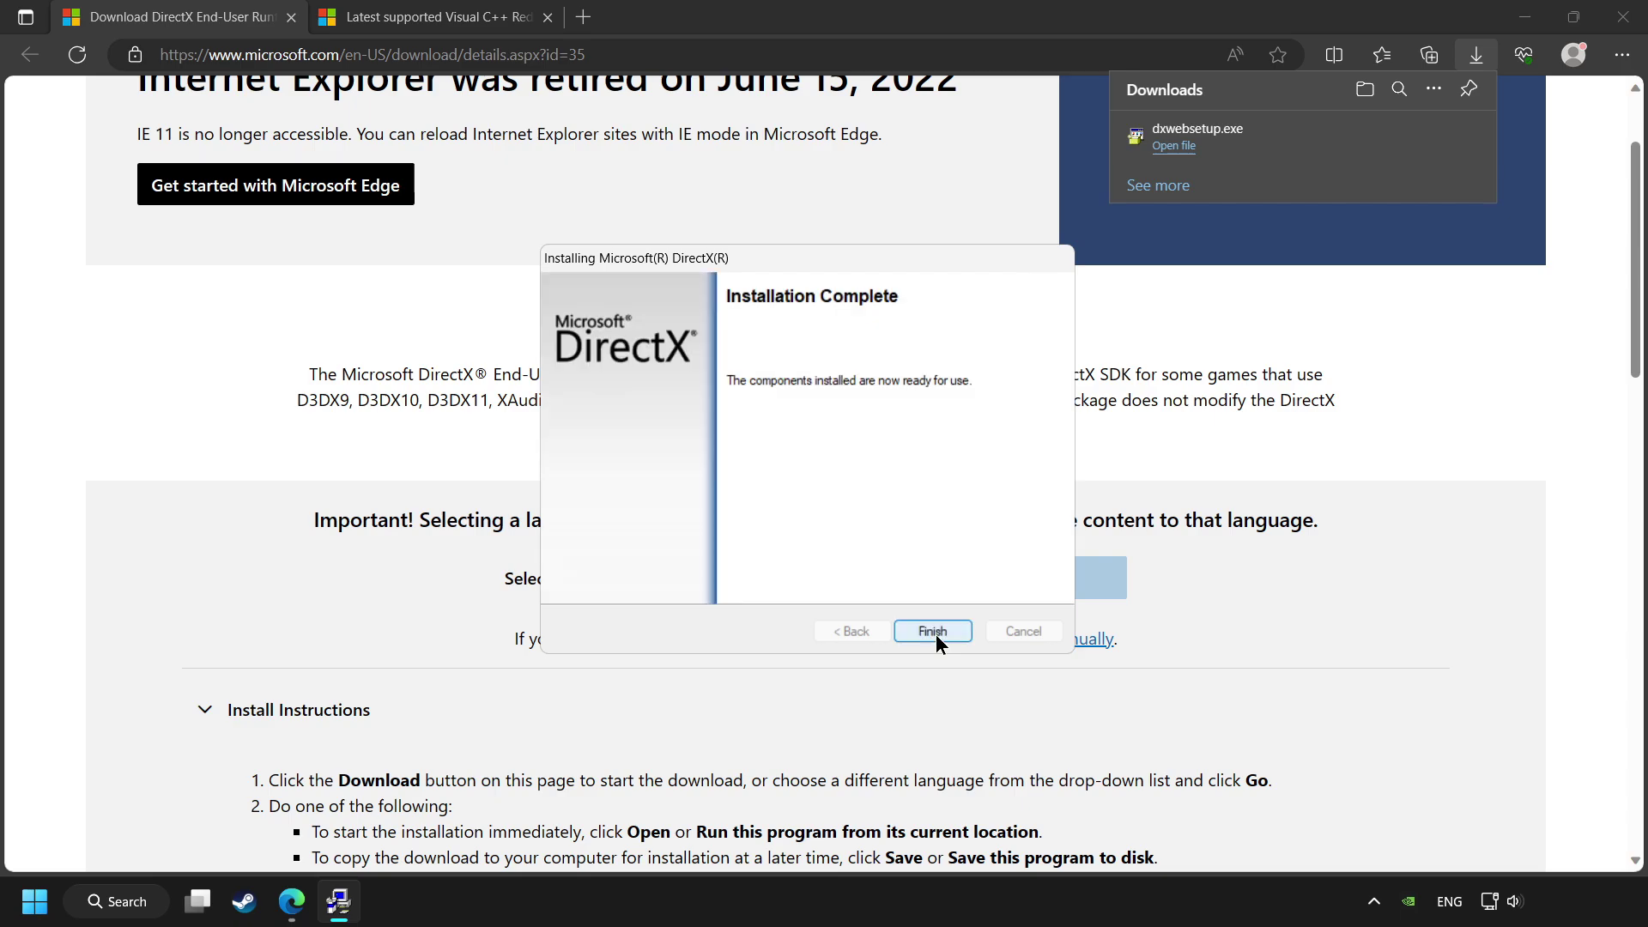
left_click(933, 632)
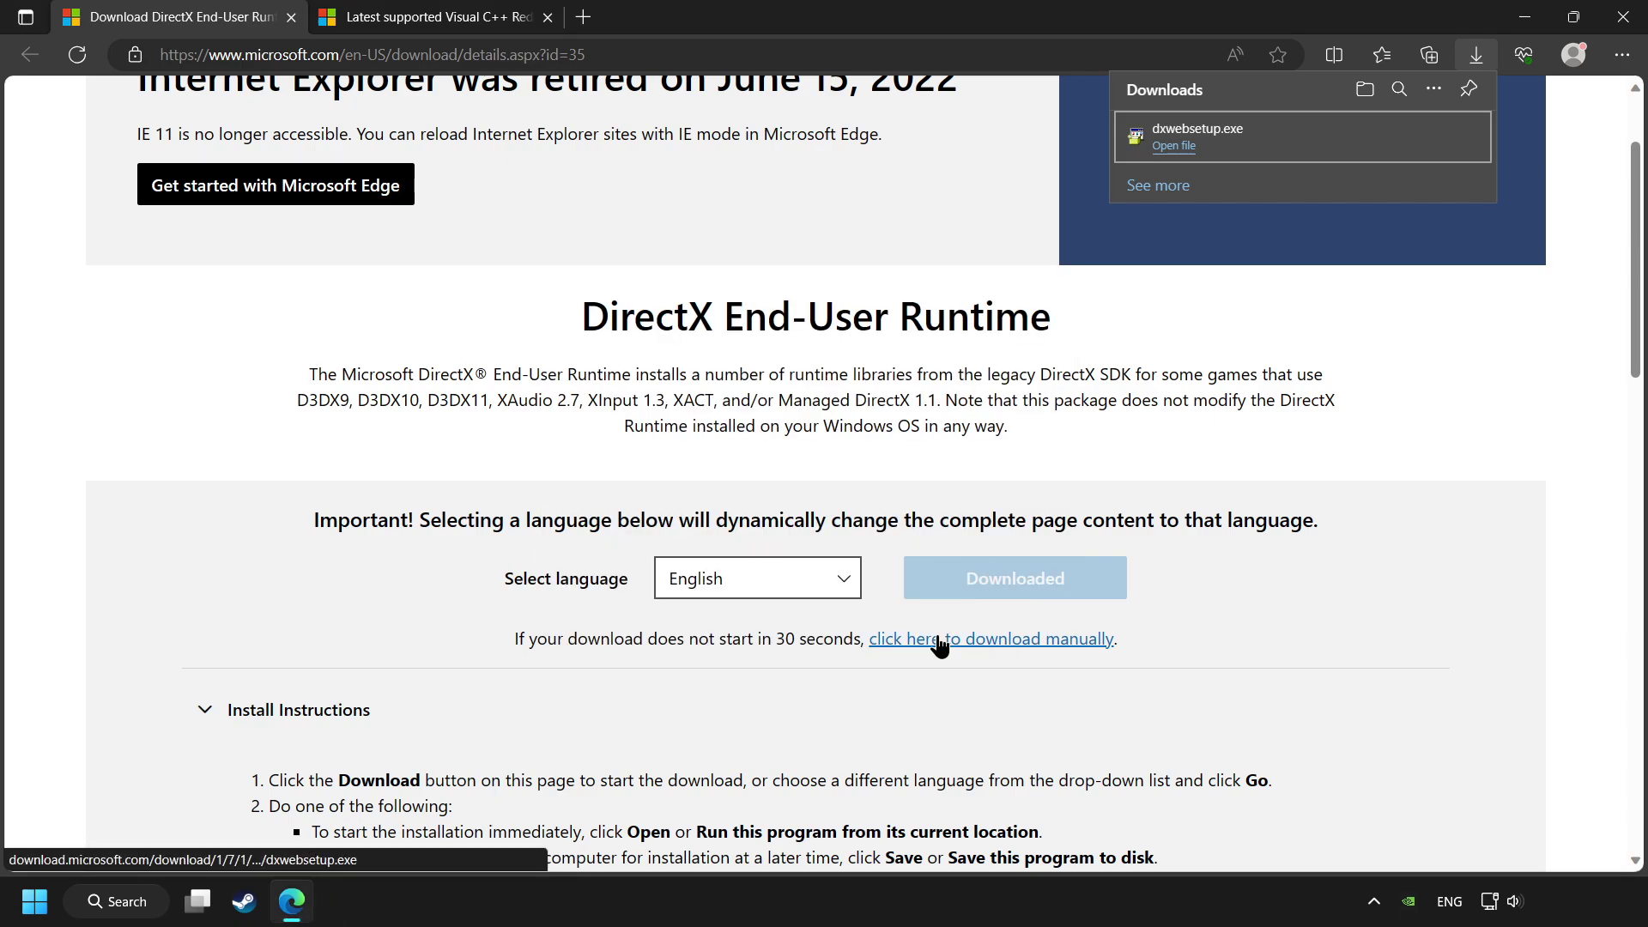
left_click(603, 289)
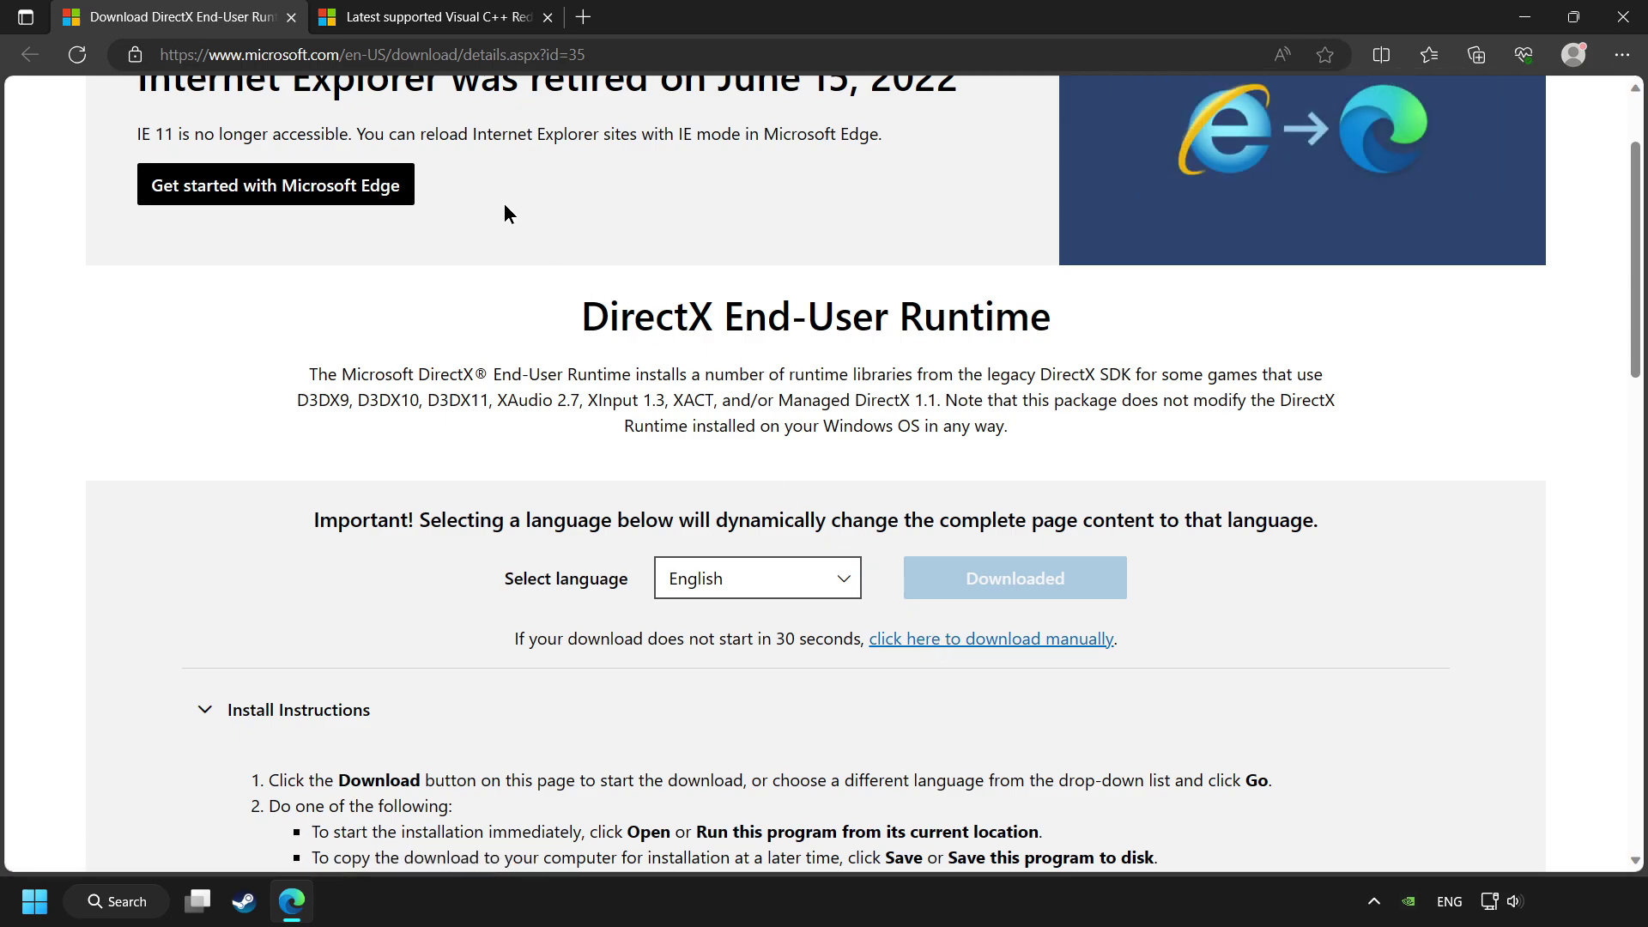
scroll(503, 202, "up", 2)
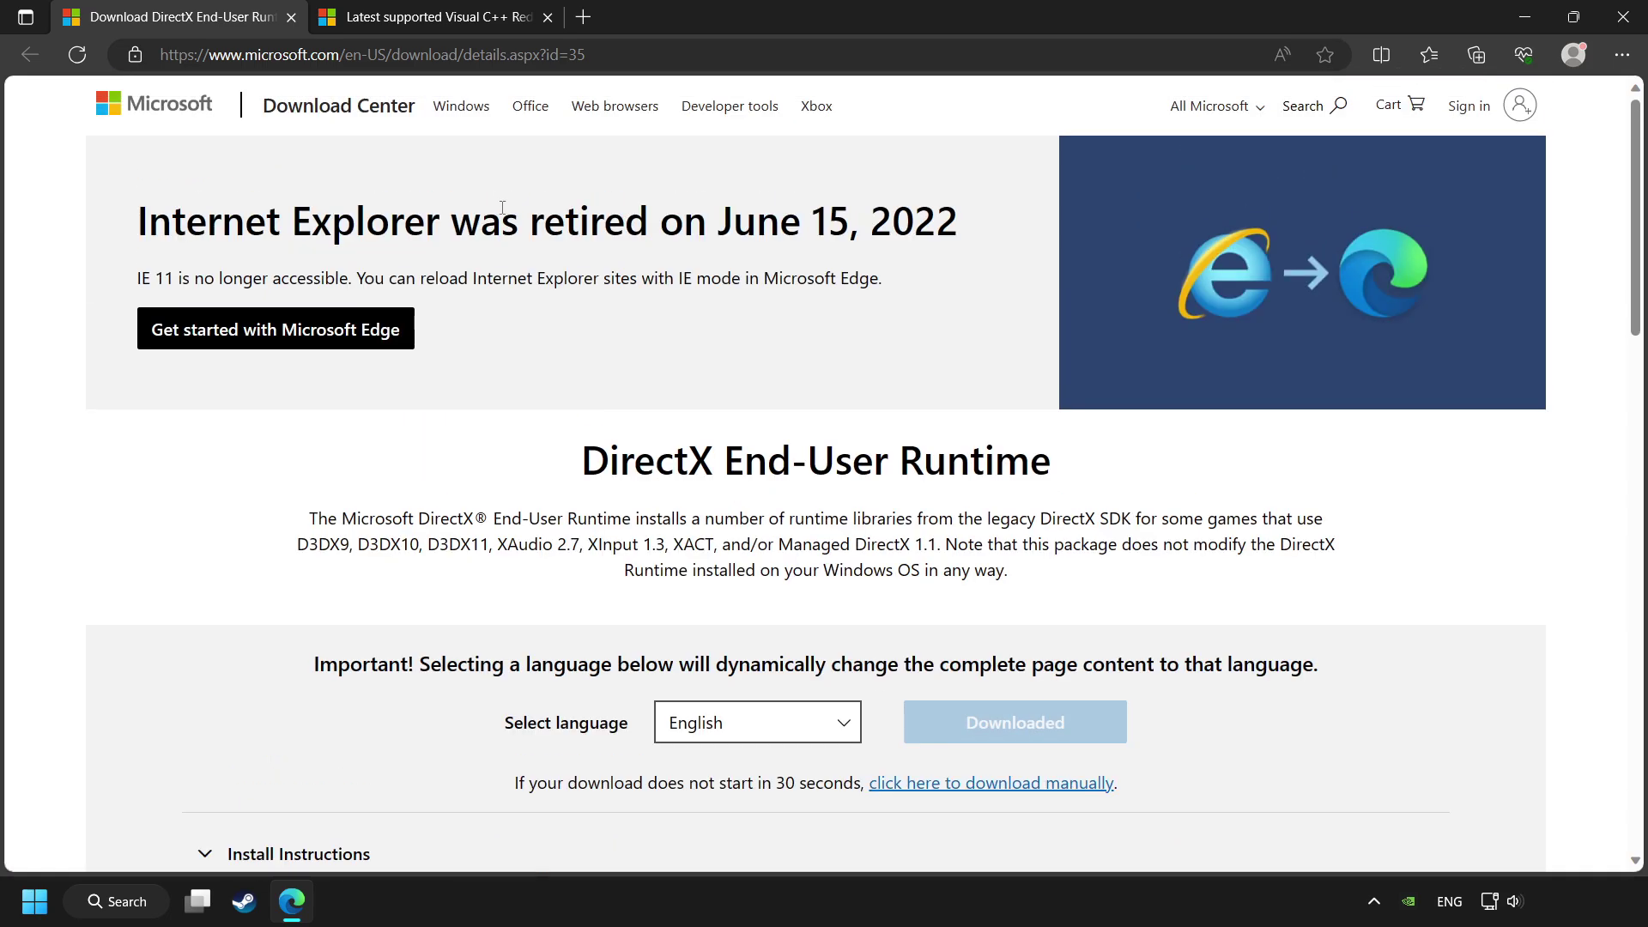
Step: Find the Visual C++ Redistributable links for Visual Studio 2015–2022 and start downloading the ARM64 package
left_click(450, 21)
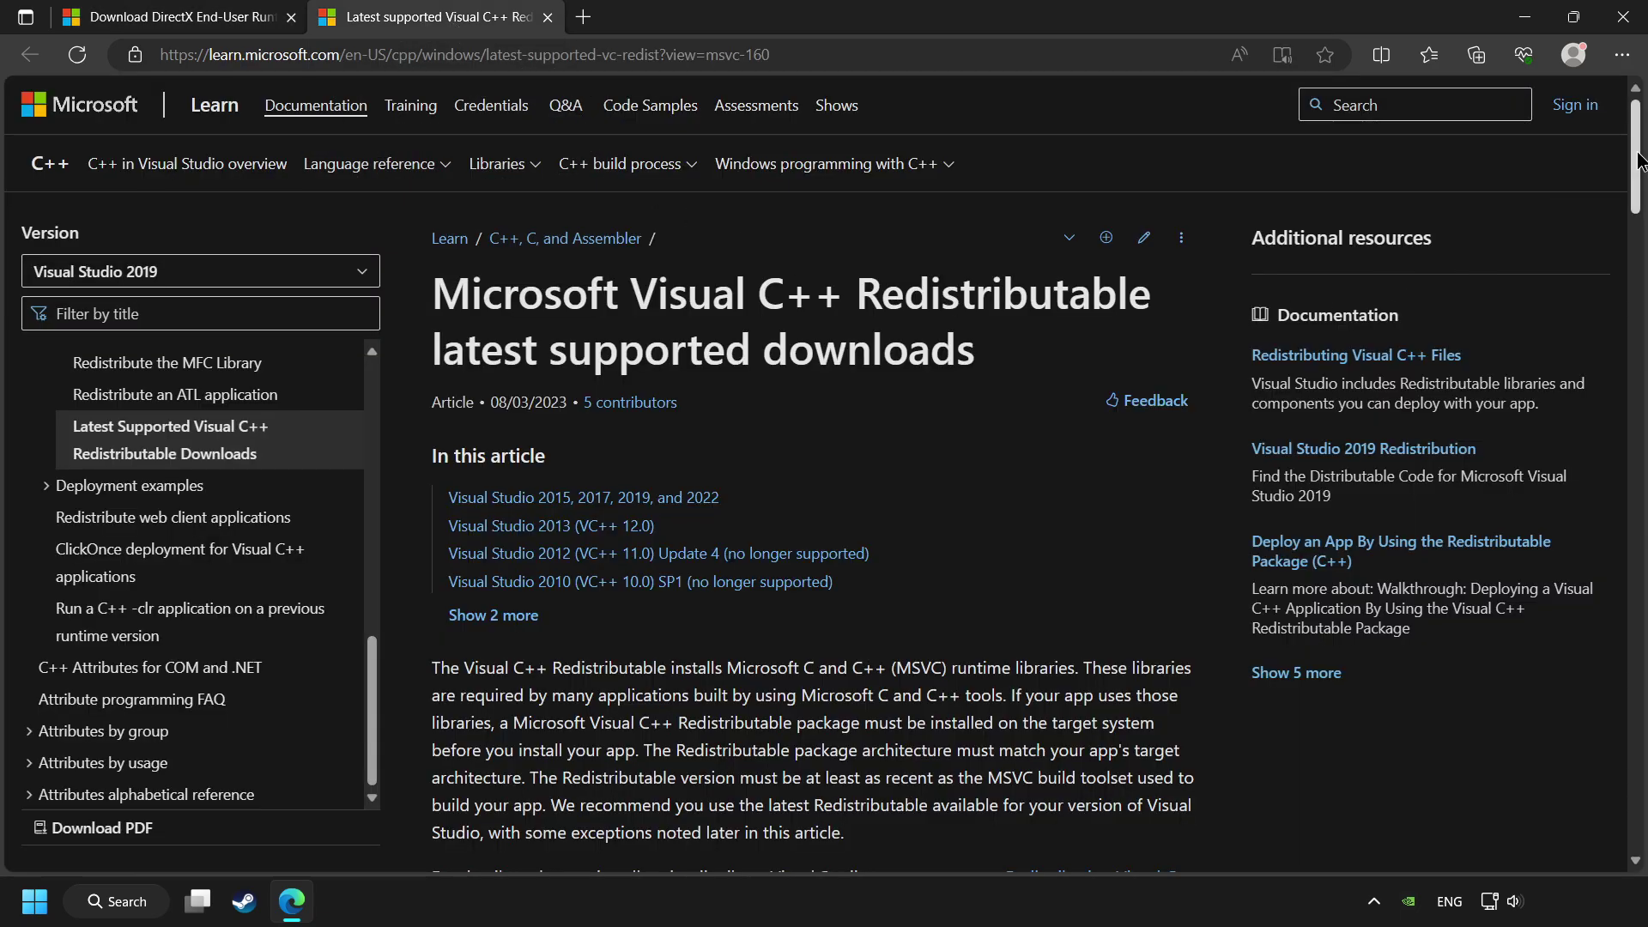
left_click_drag(1635, 165, 1629, 298)
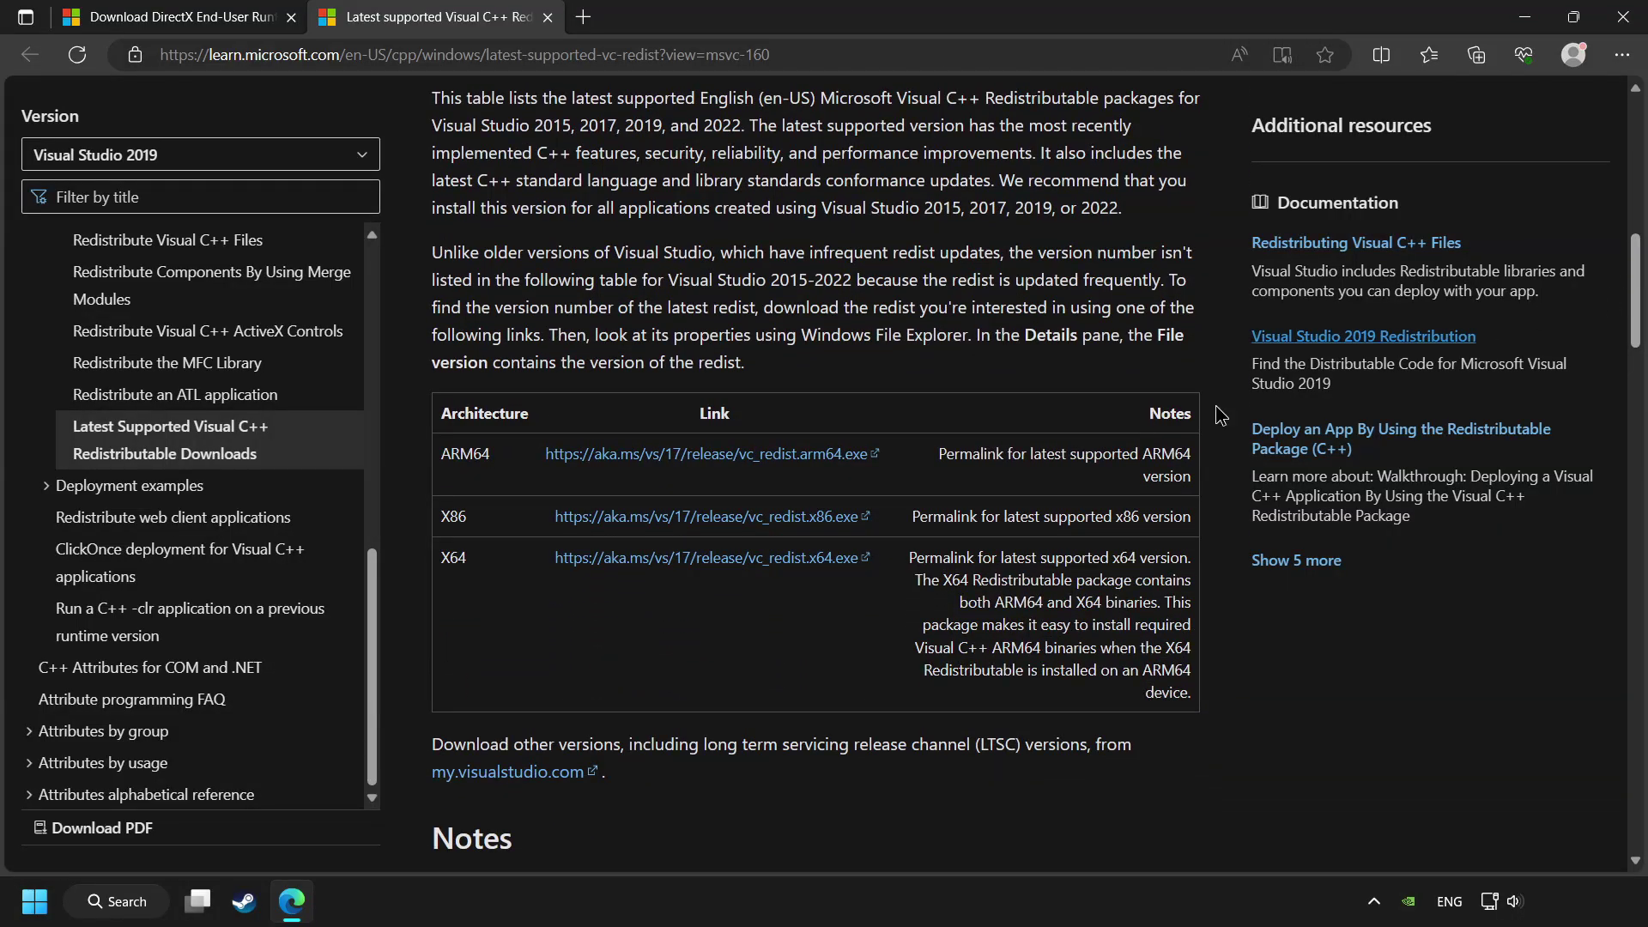
left_click_drag(441, 455, 487, 563)
left_click(562, 637)
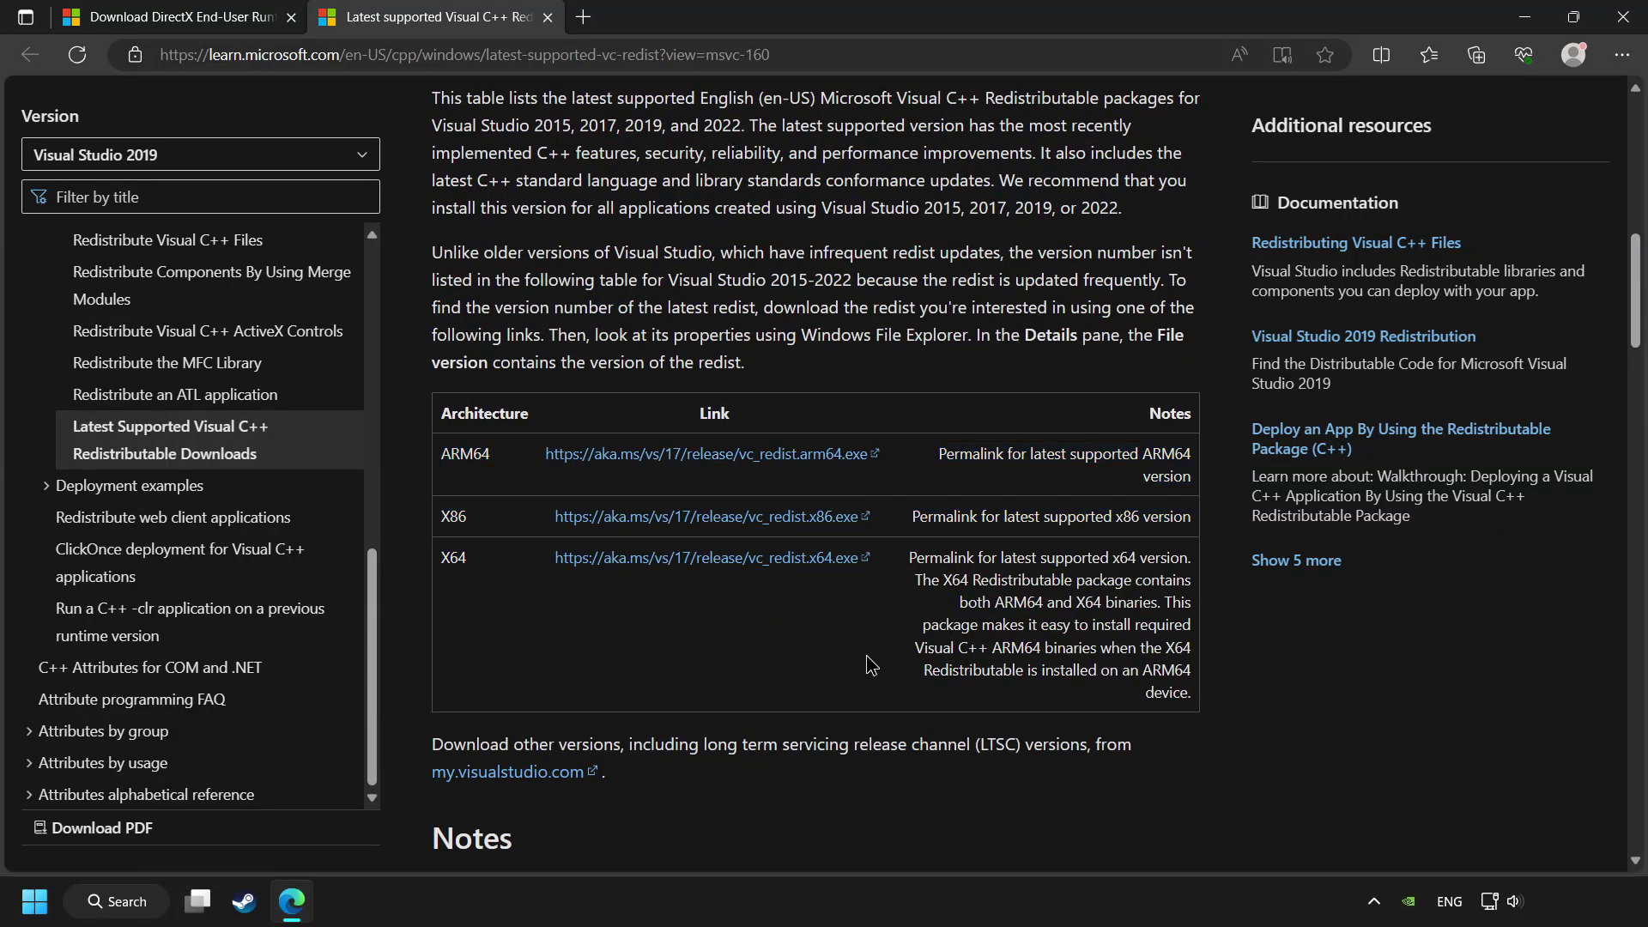
left_click(752, 457)
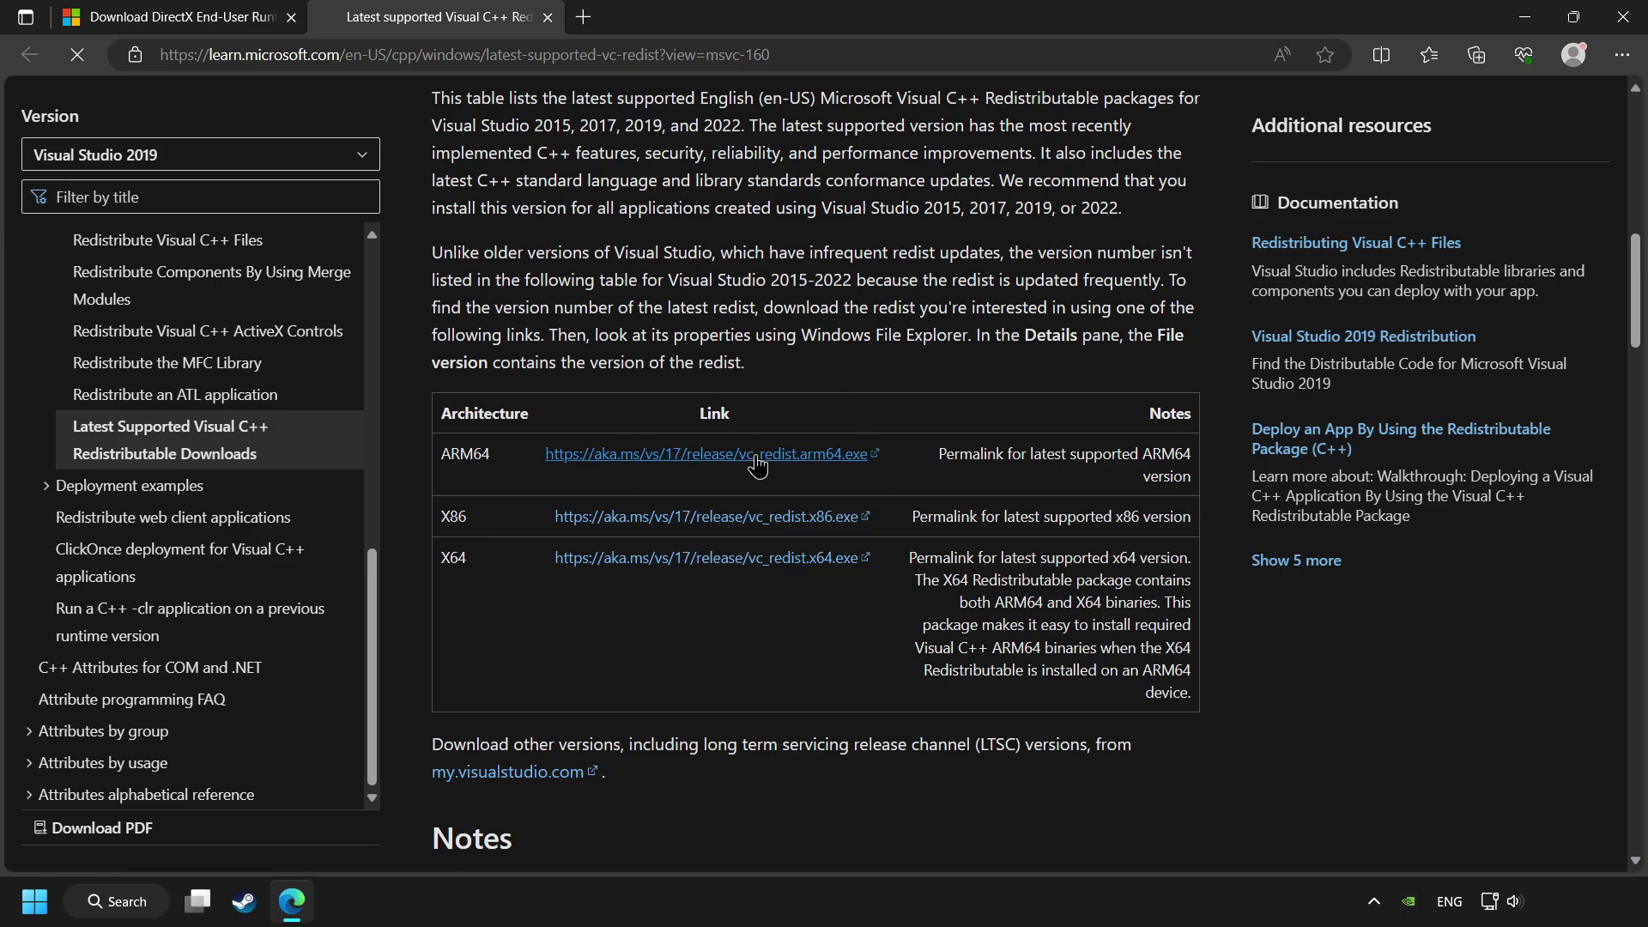
Step: Download the x86 and x64 Visual C++ Redistributable packages from the Microsoft page
left_click(779, 534)
left_click(796, 573)
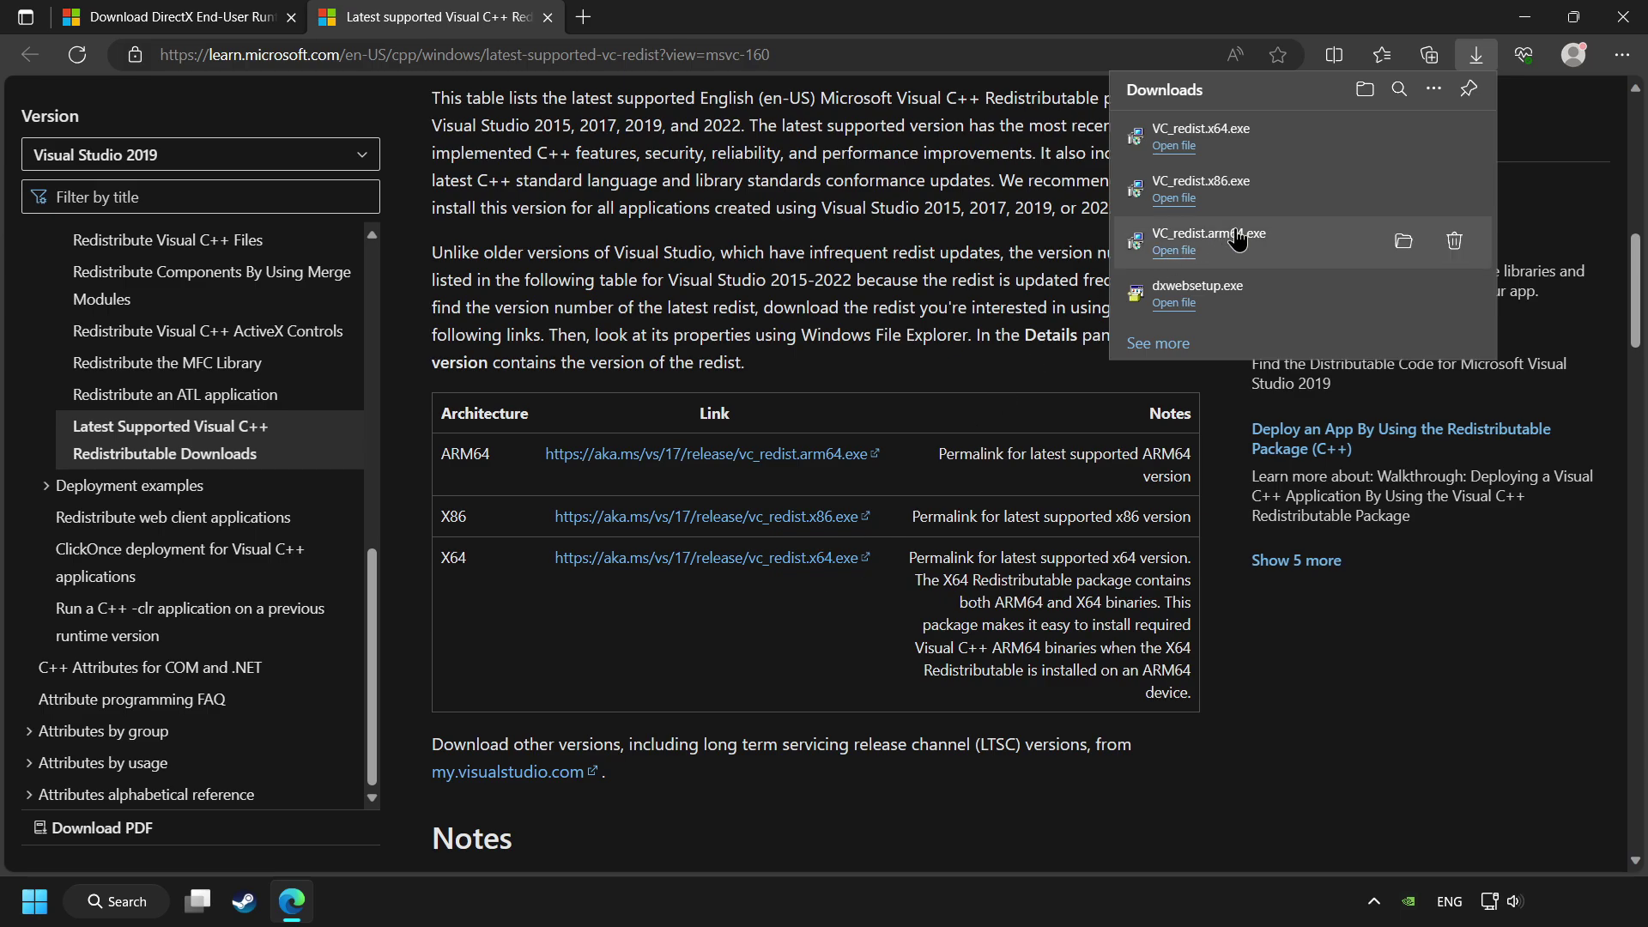
Step: Launch VC_redist.arm64.exe, accept the license terms, try to install the ARM64 redistributable and close its setup
left_click(1311, 250)
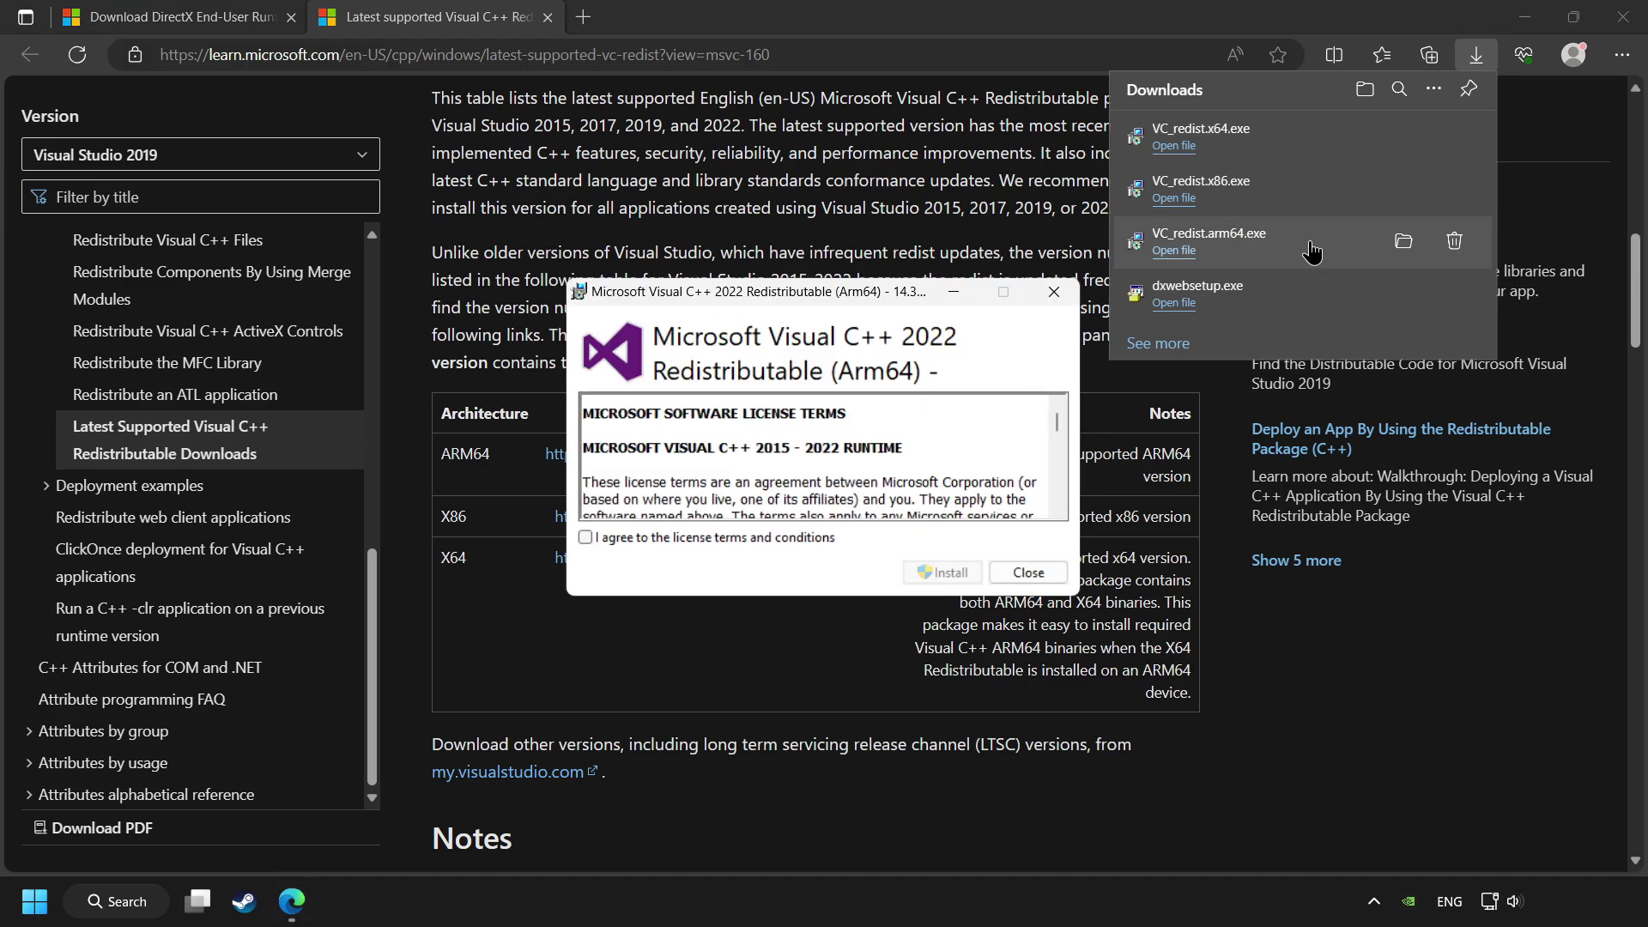
left_click_drag(1063, 426, 1056, 526)
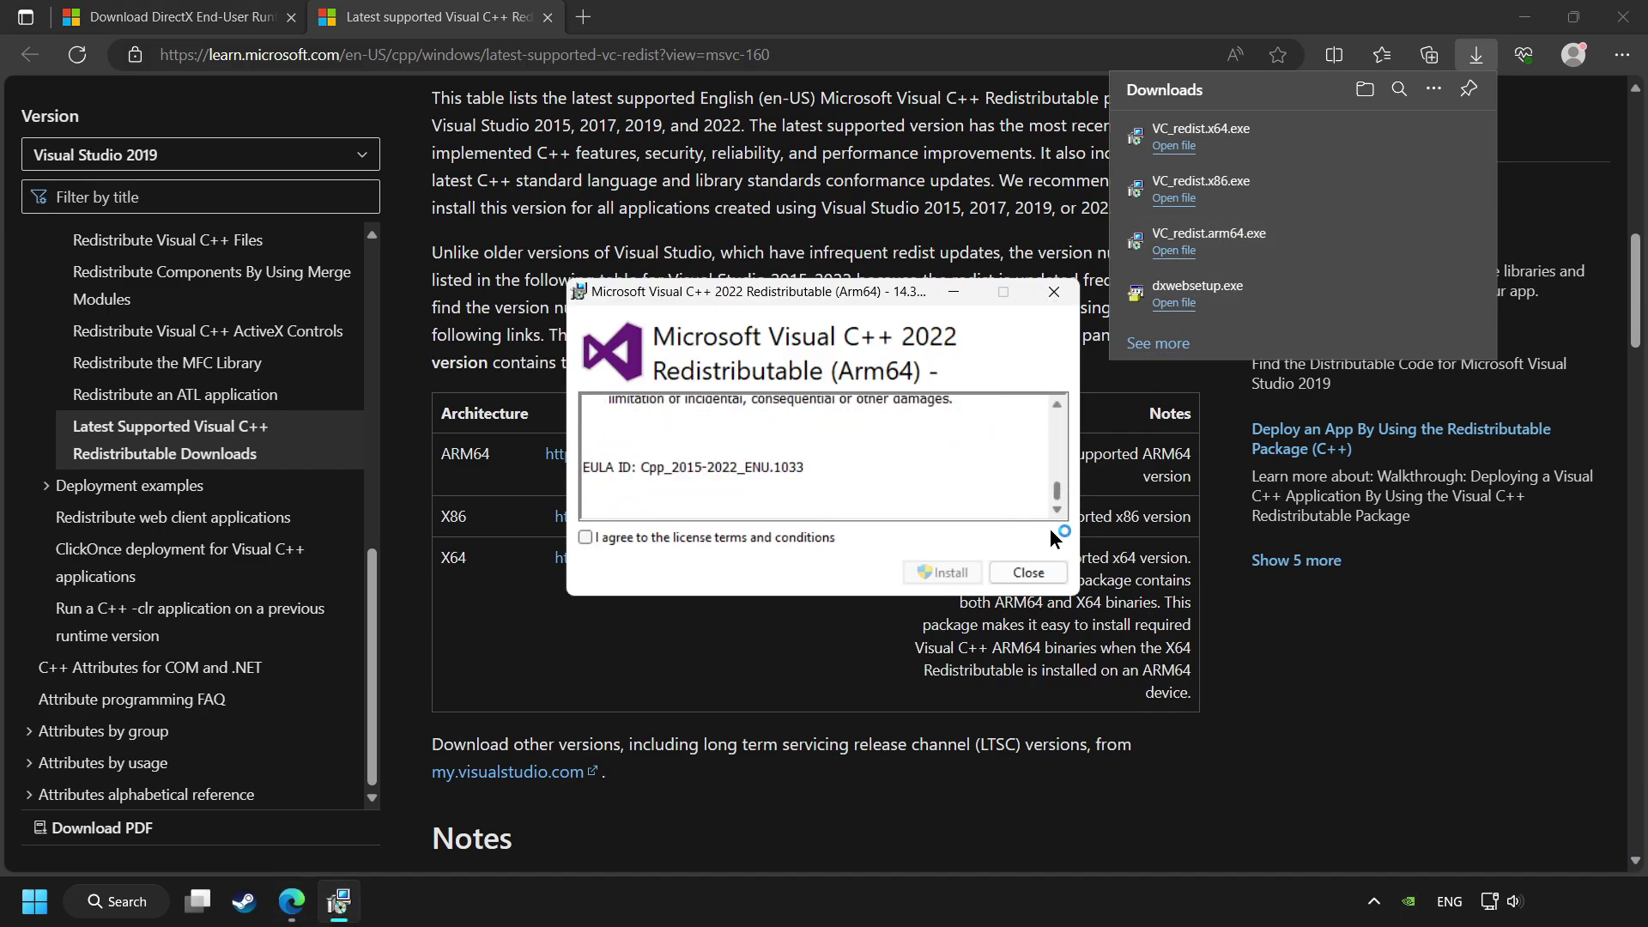
left_click(630, 532)
left_click(939, 575)
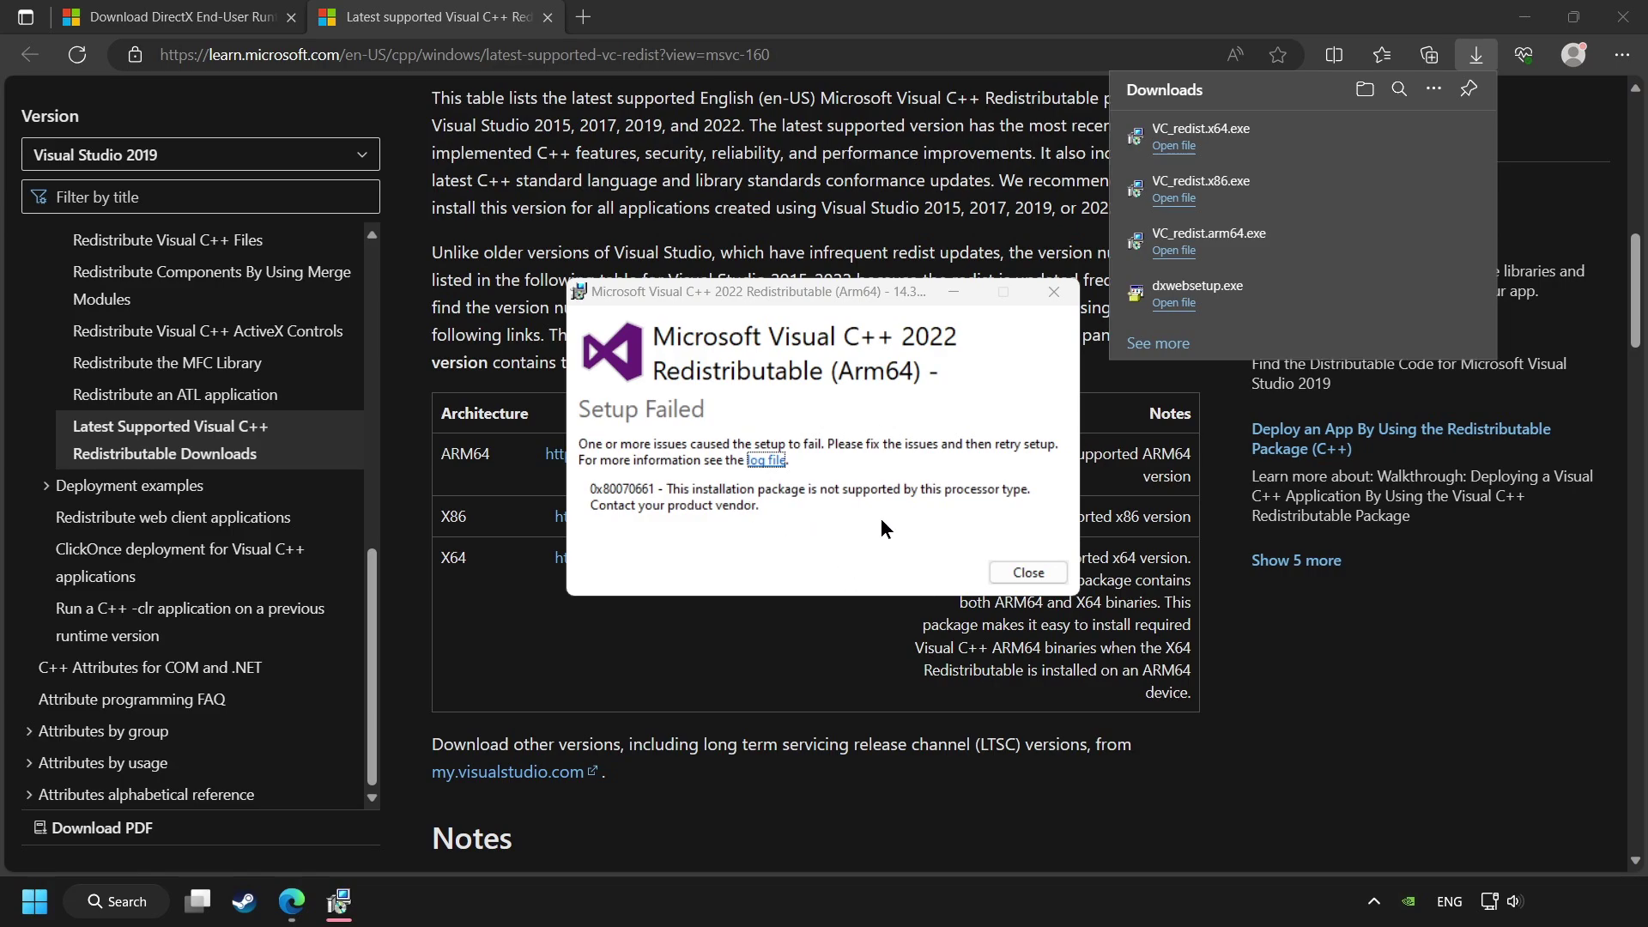
left_click(1033, 572)
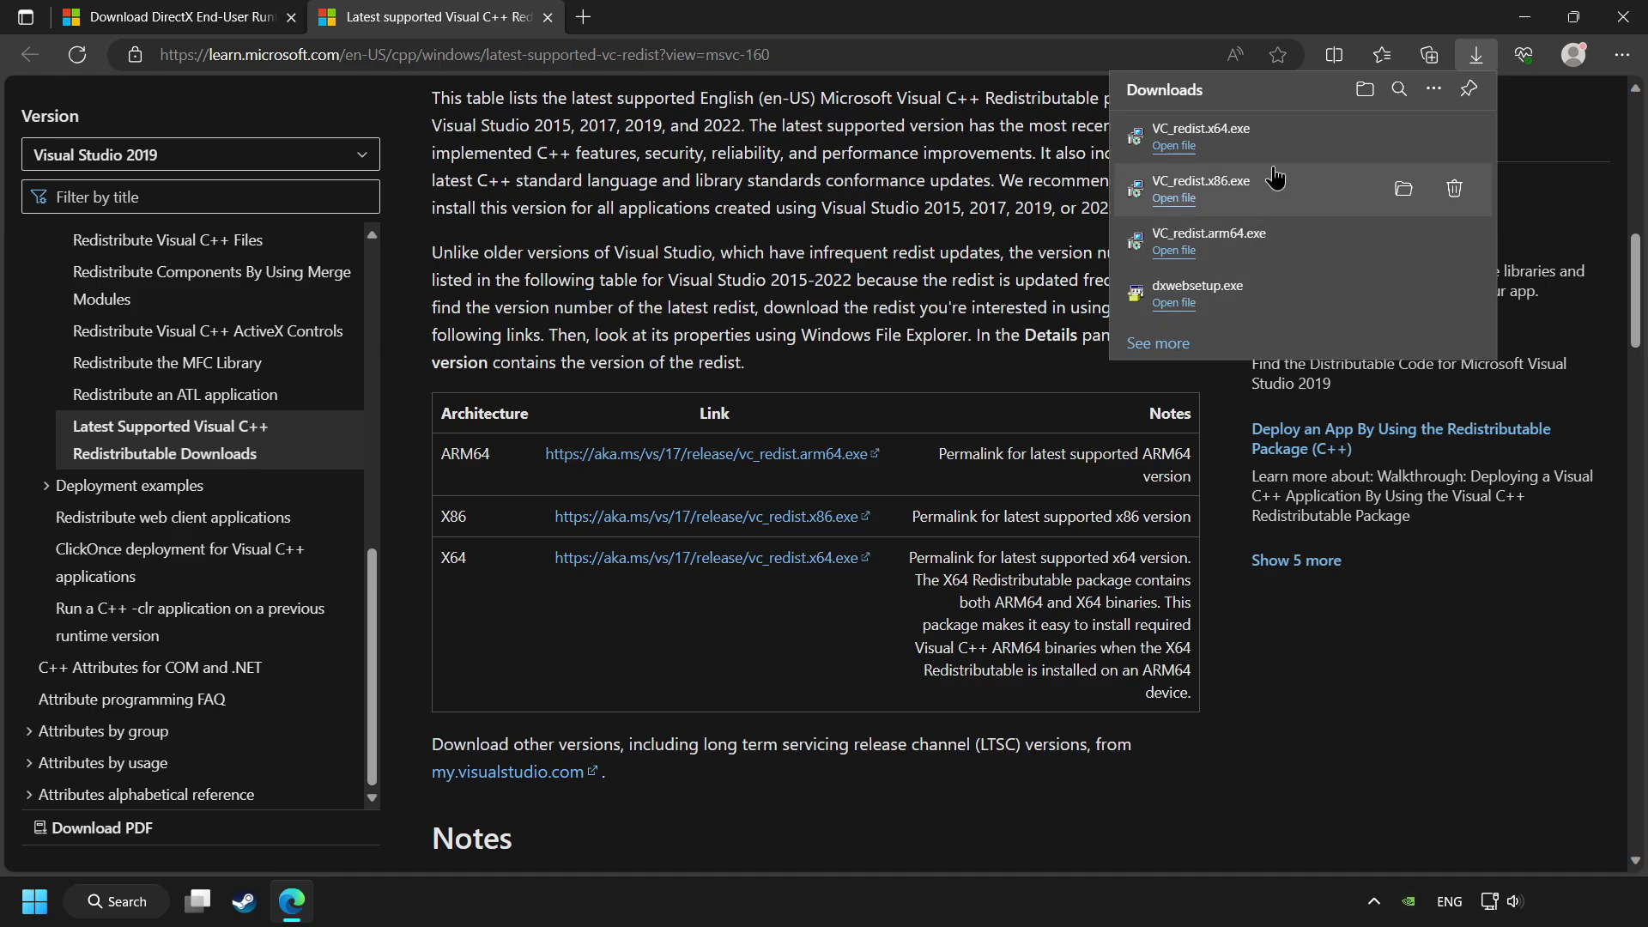
Step: Launch VC_redist.x86.exe, accept the license terms, install the x86 redistributable and close the setup without restarting
left_click(1273, 198)
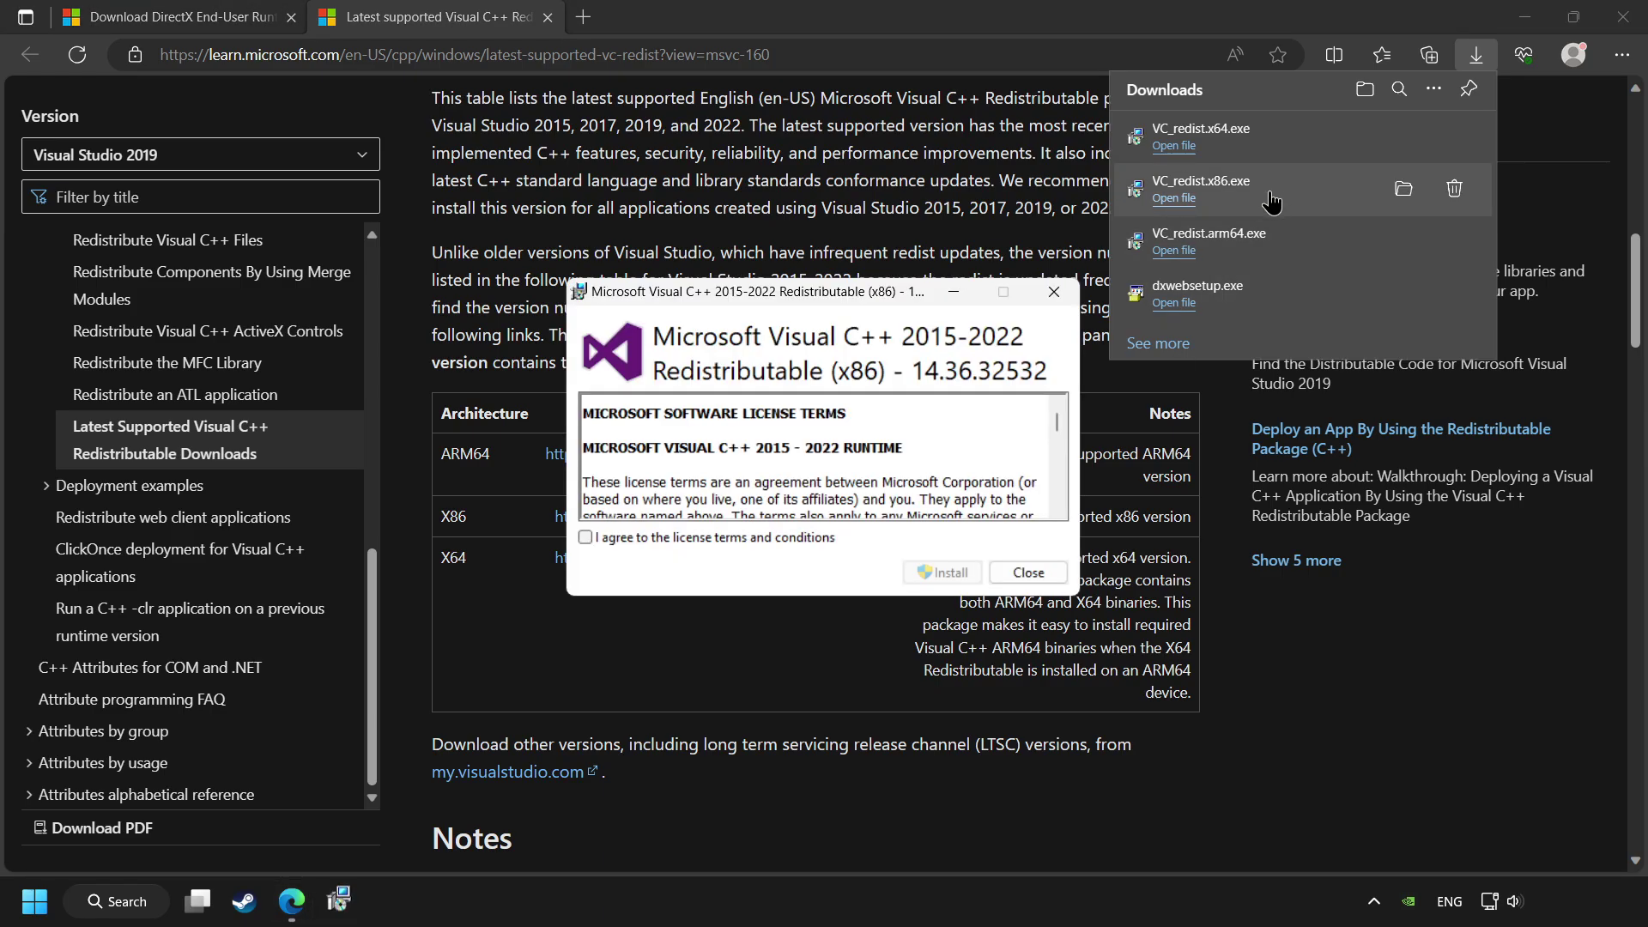
left_click_drag(1062, 424, 1058, 502)
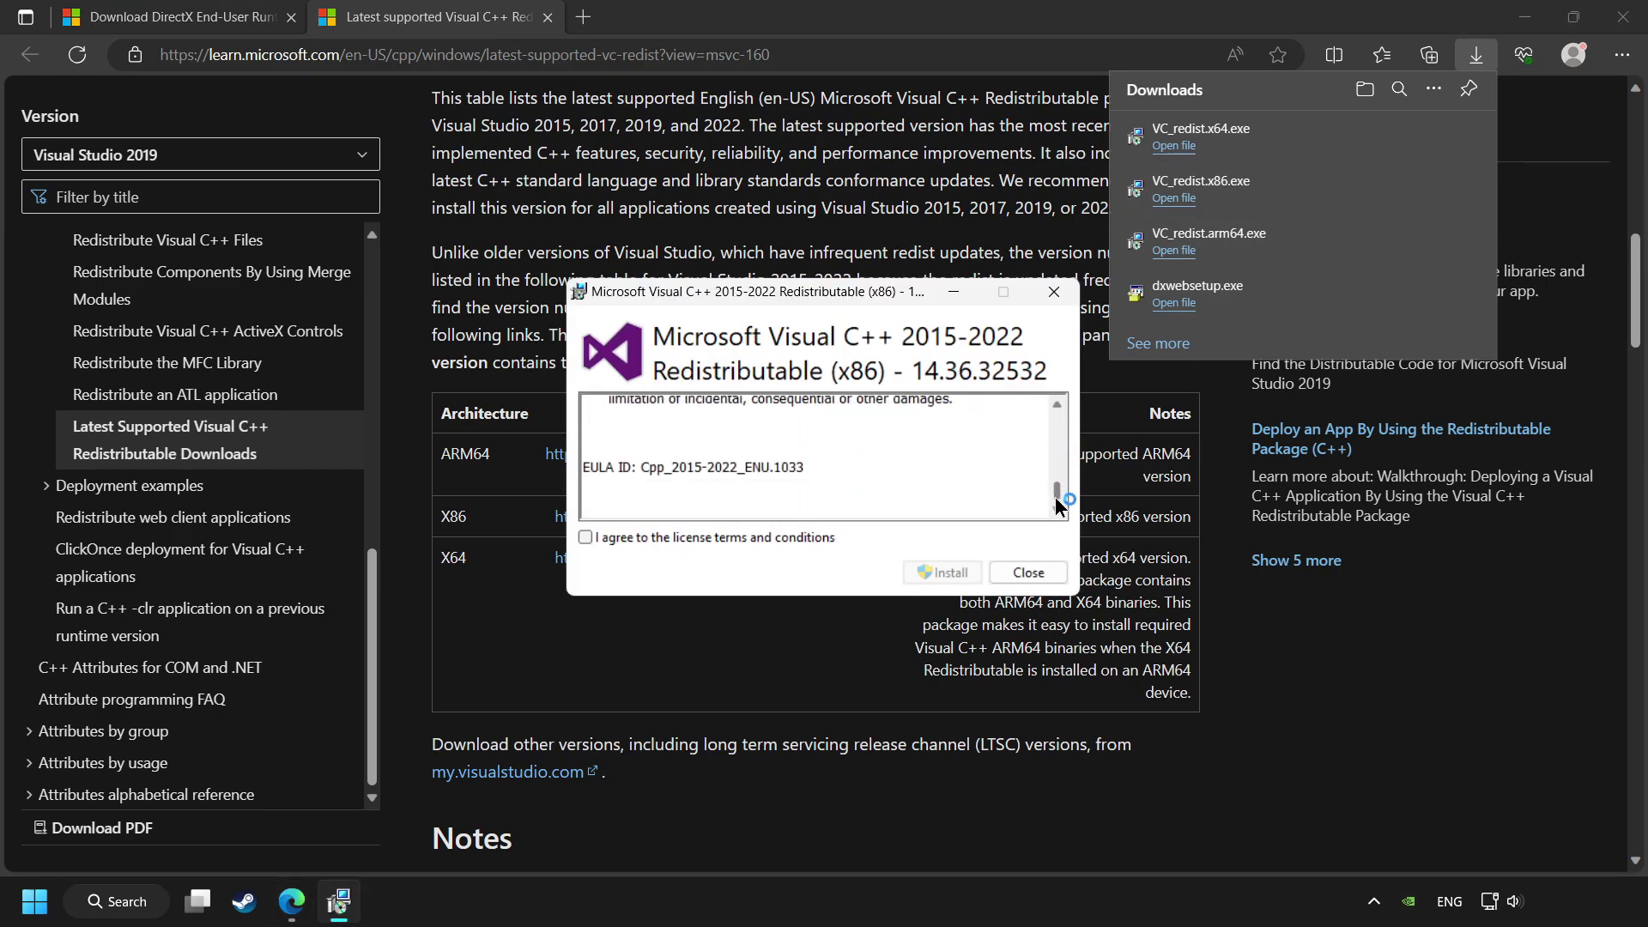
left_click(599, 538)
left_click(946, 569)
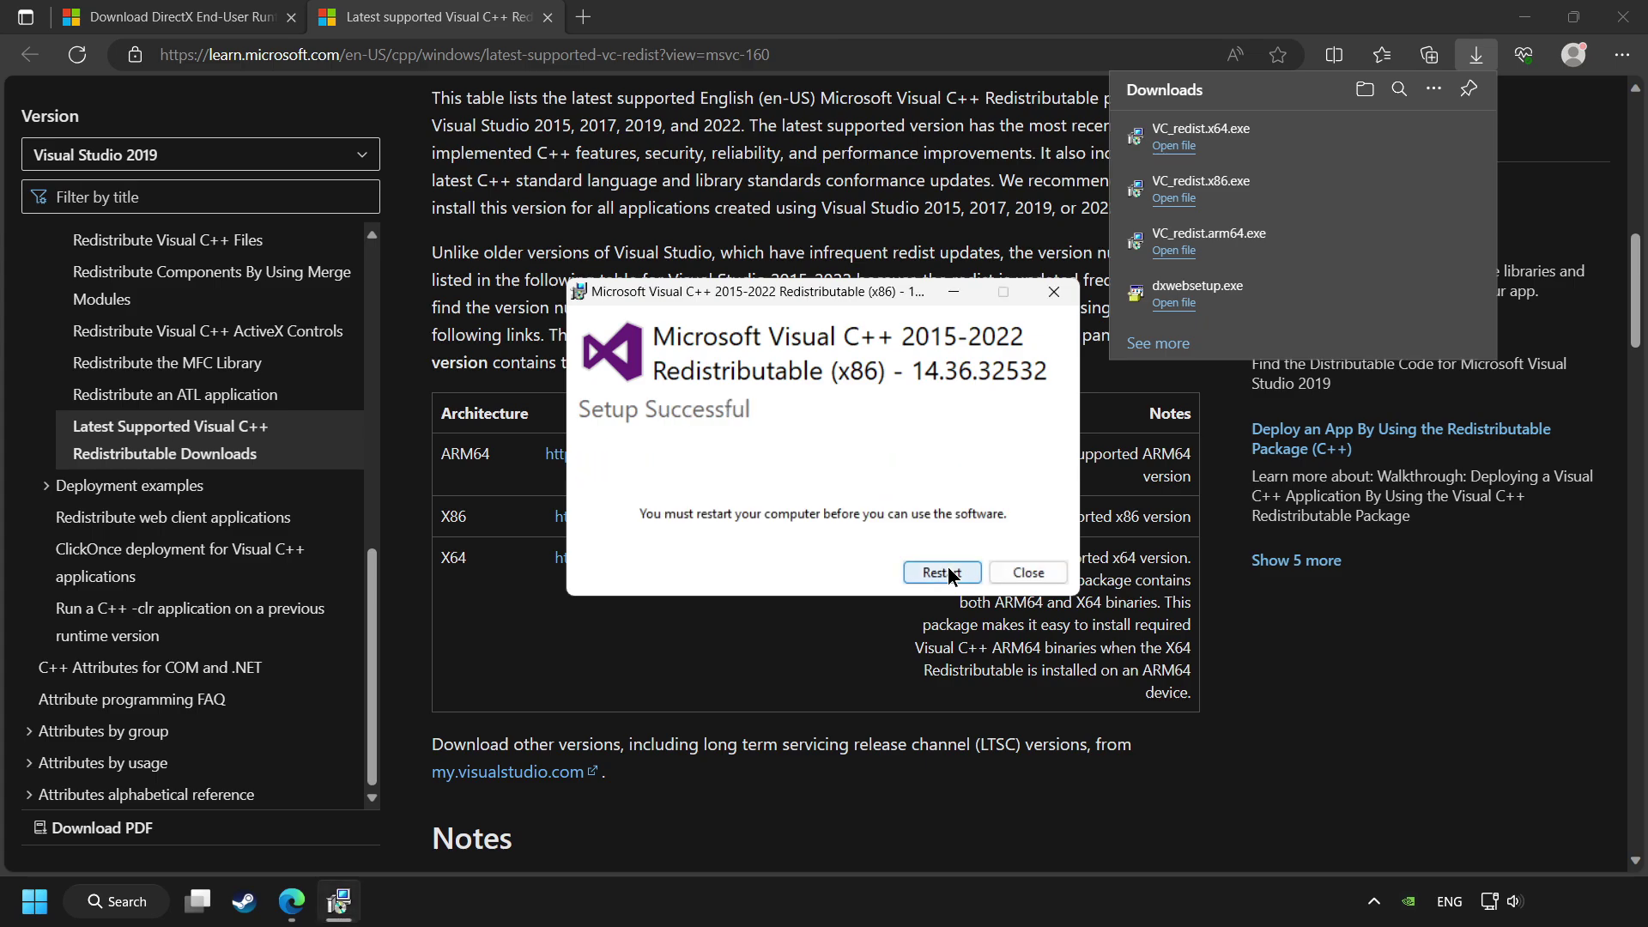
left_click(1027, 575)
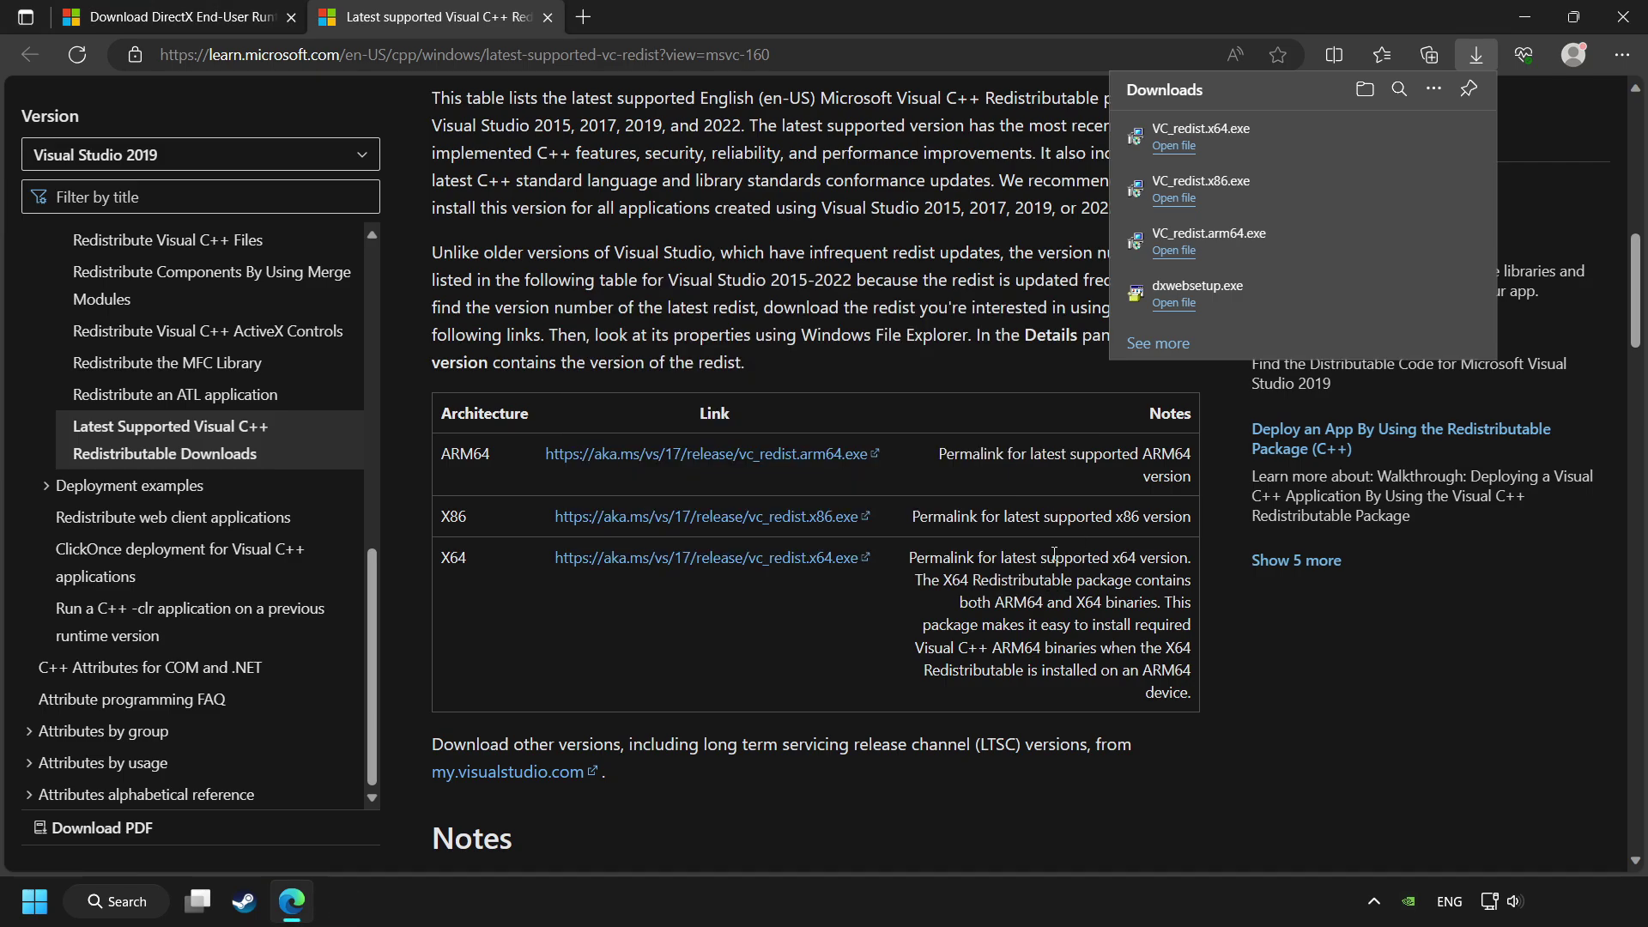
Step: Install the x64 Visual C++ Redistributable from VC_redist.x64.exe, accepting its license terms, and restart the computer
left_click(1292, 150)
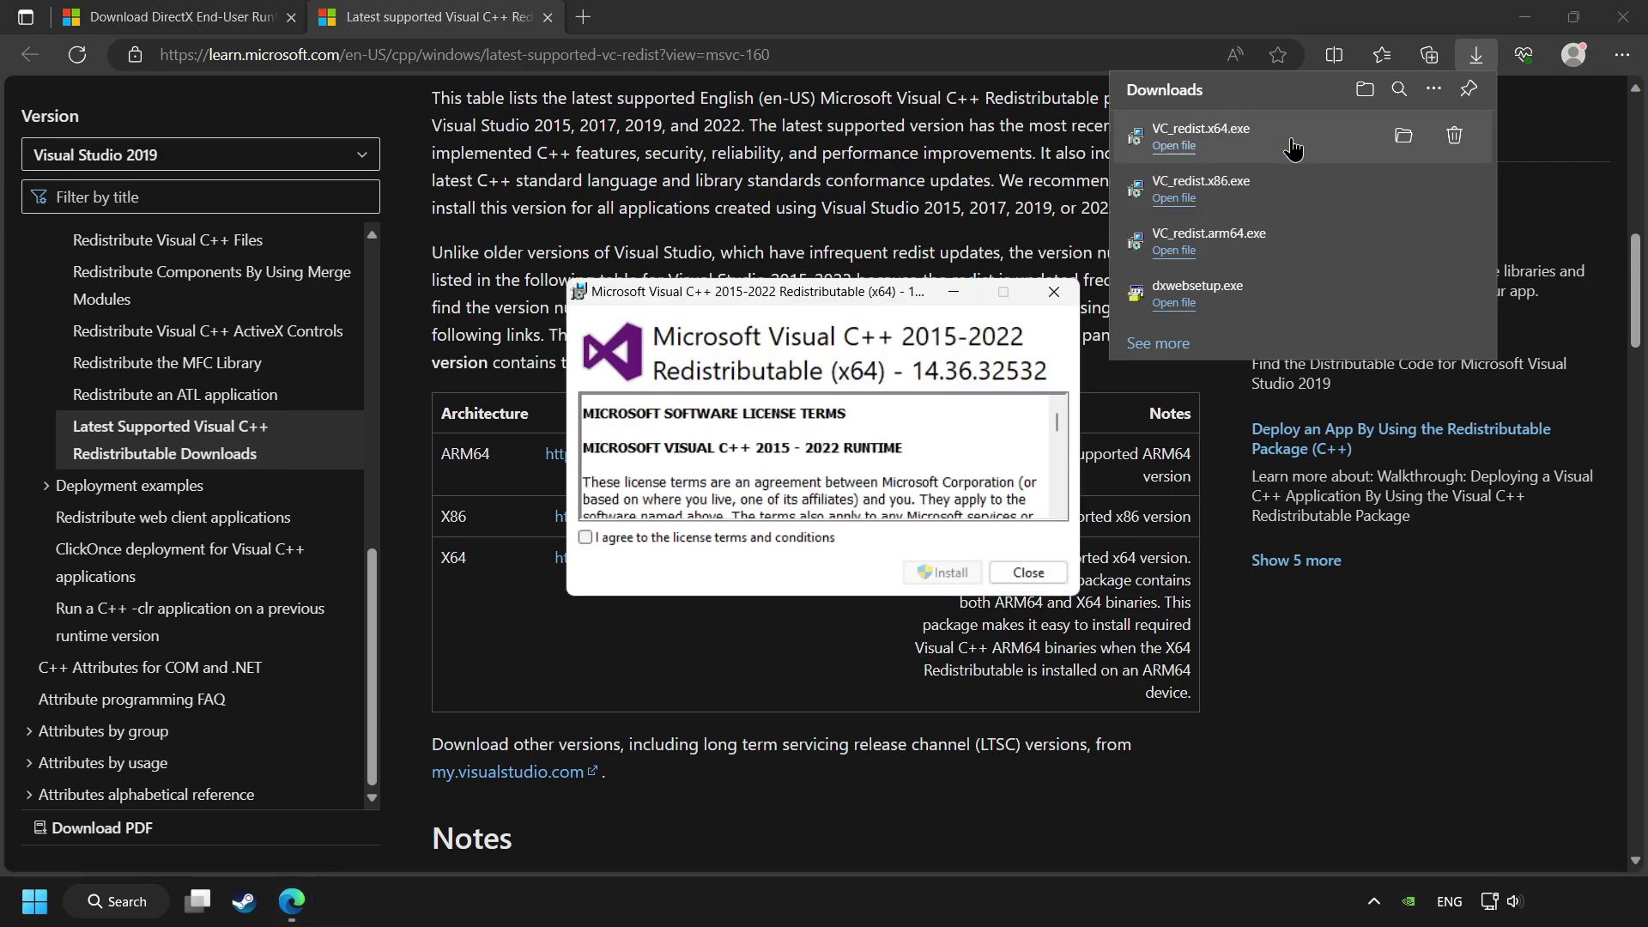
left_click_drag(1061, 427, 1053, 519)
left_click(630, 538)
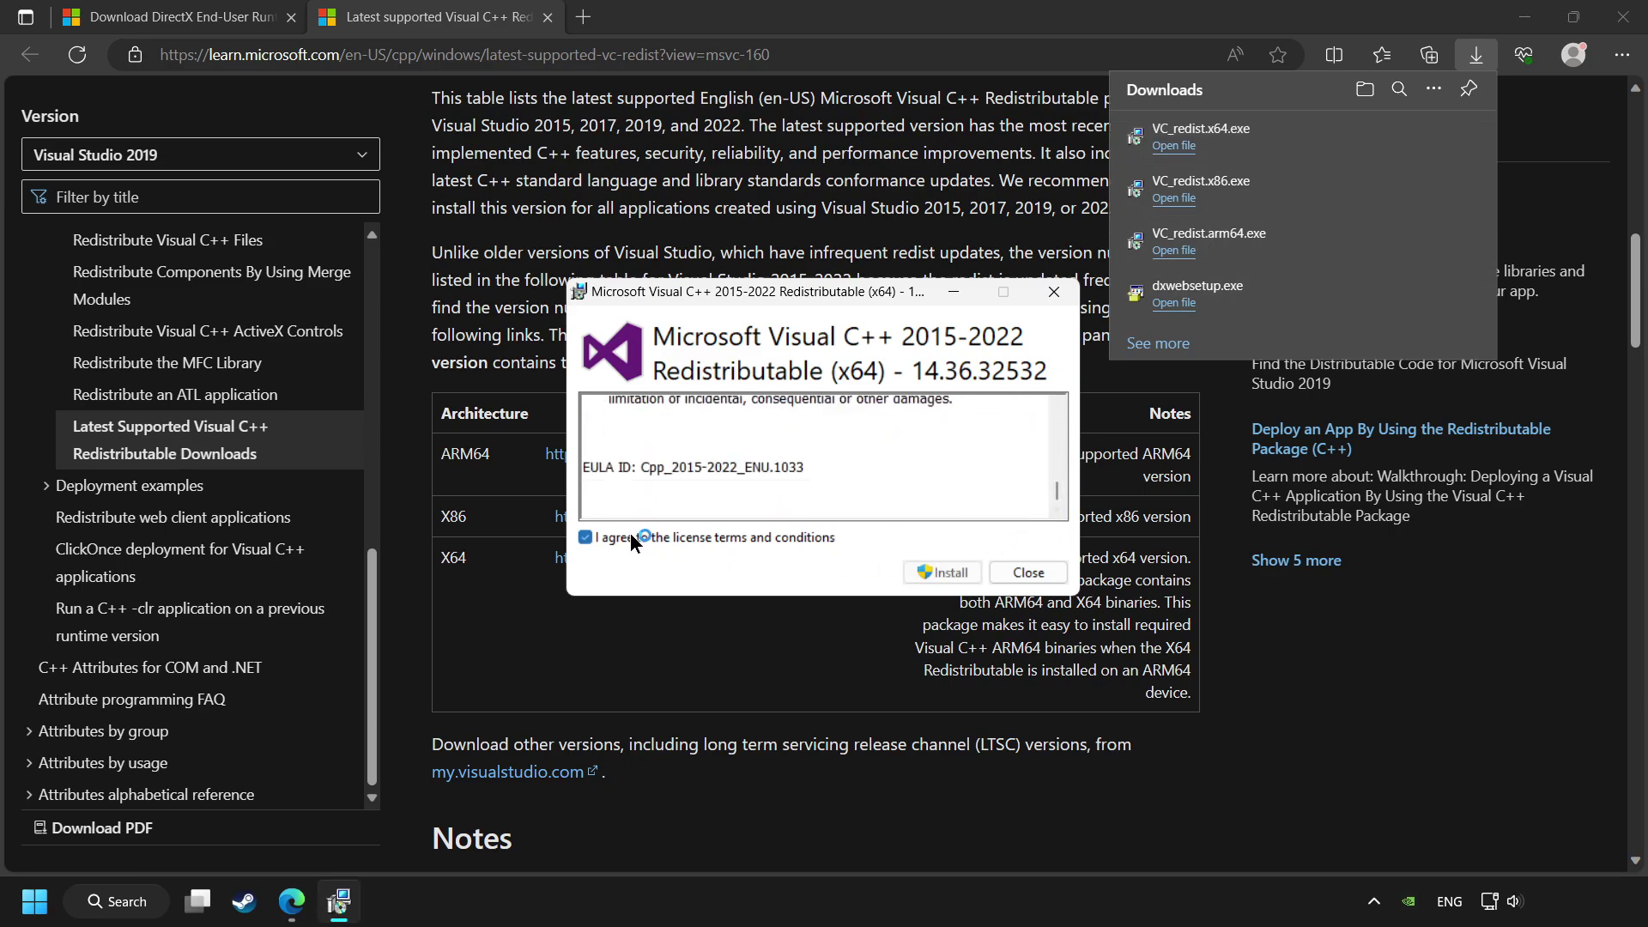
left_click(930, 569)
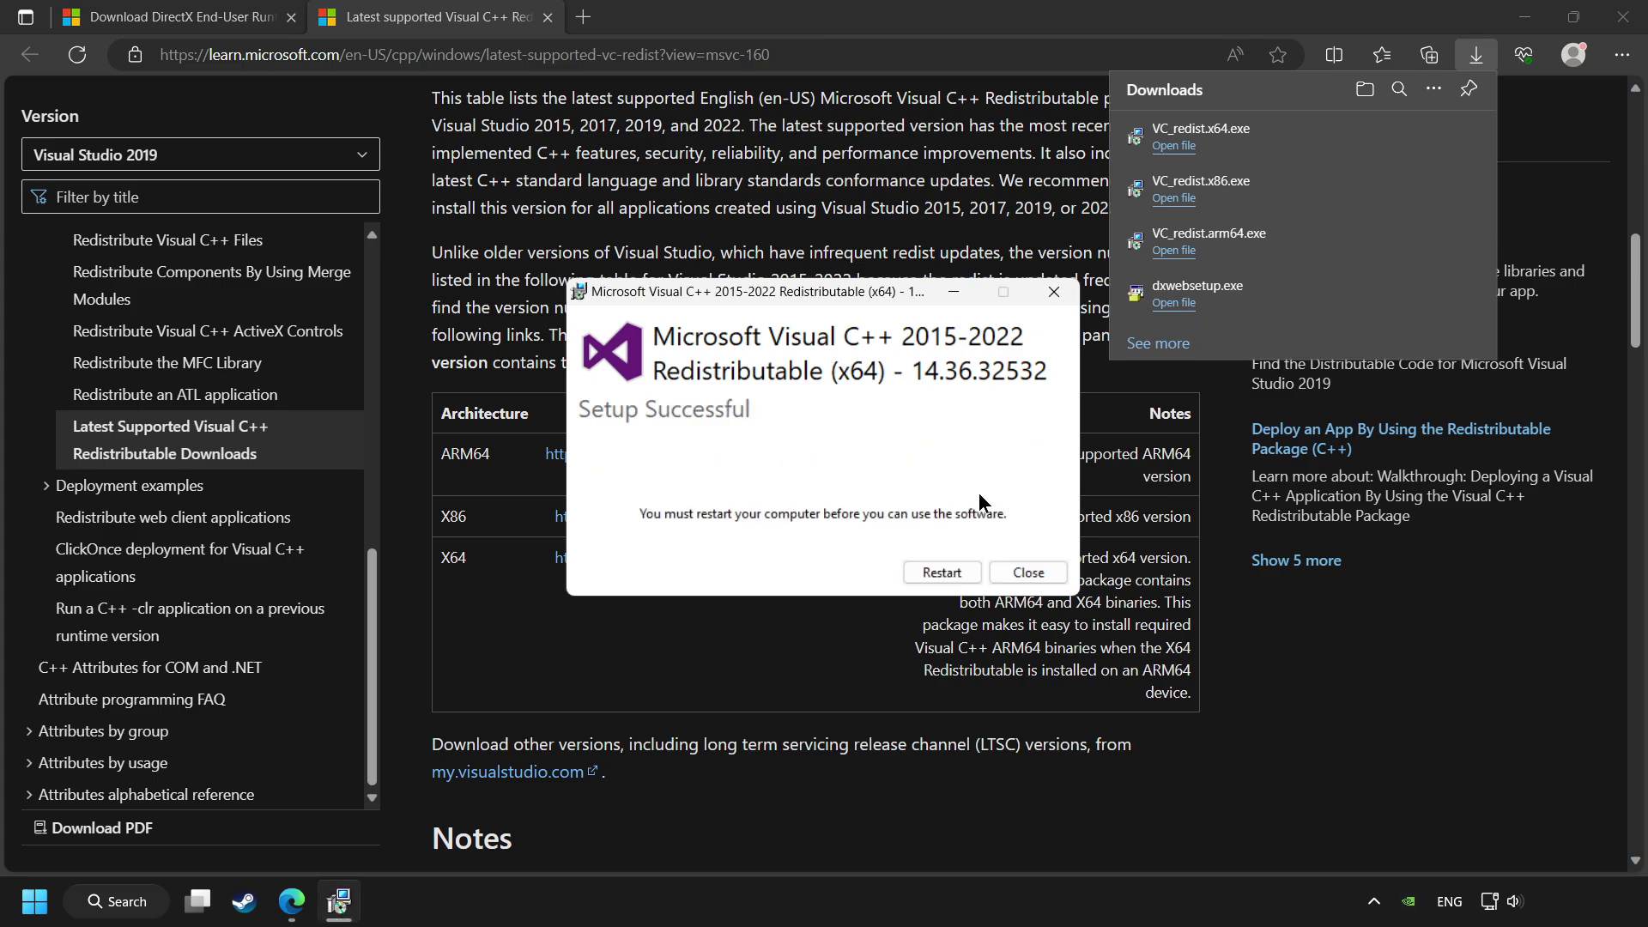
left_click(1028, 572)
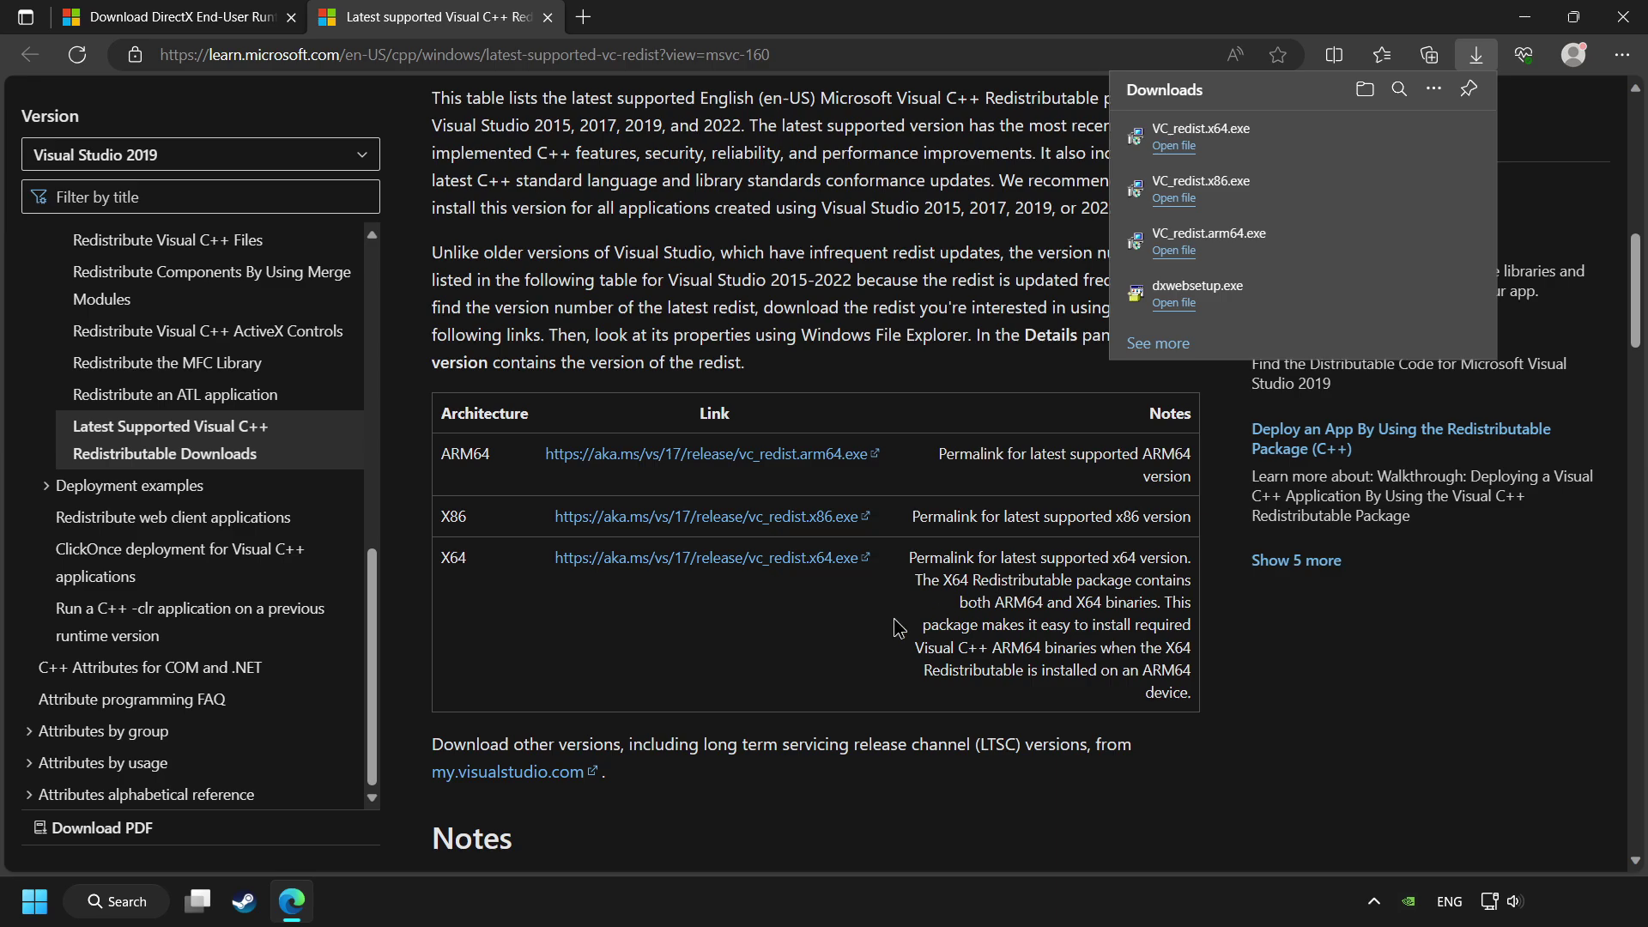
left_click(35, 901)
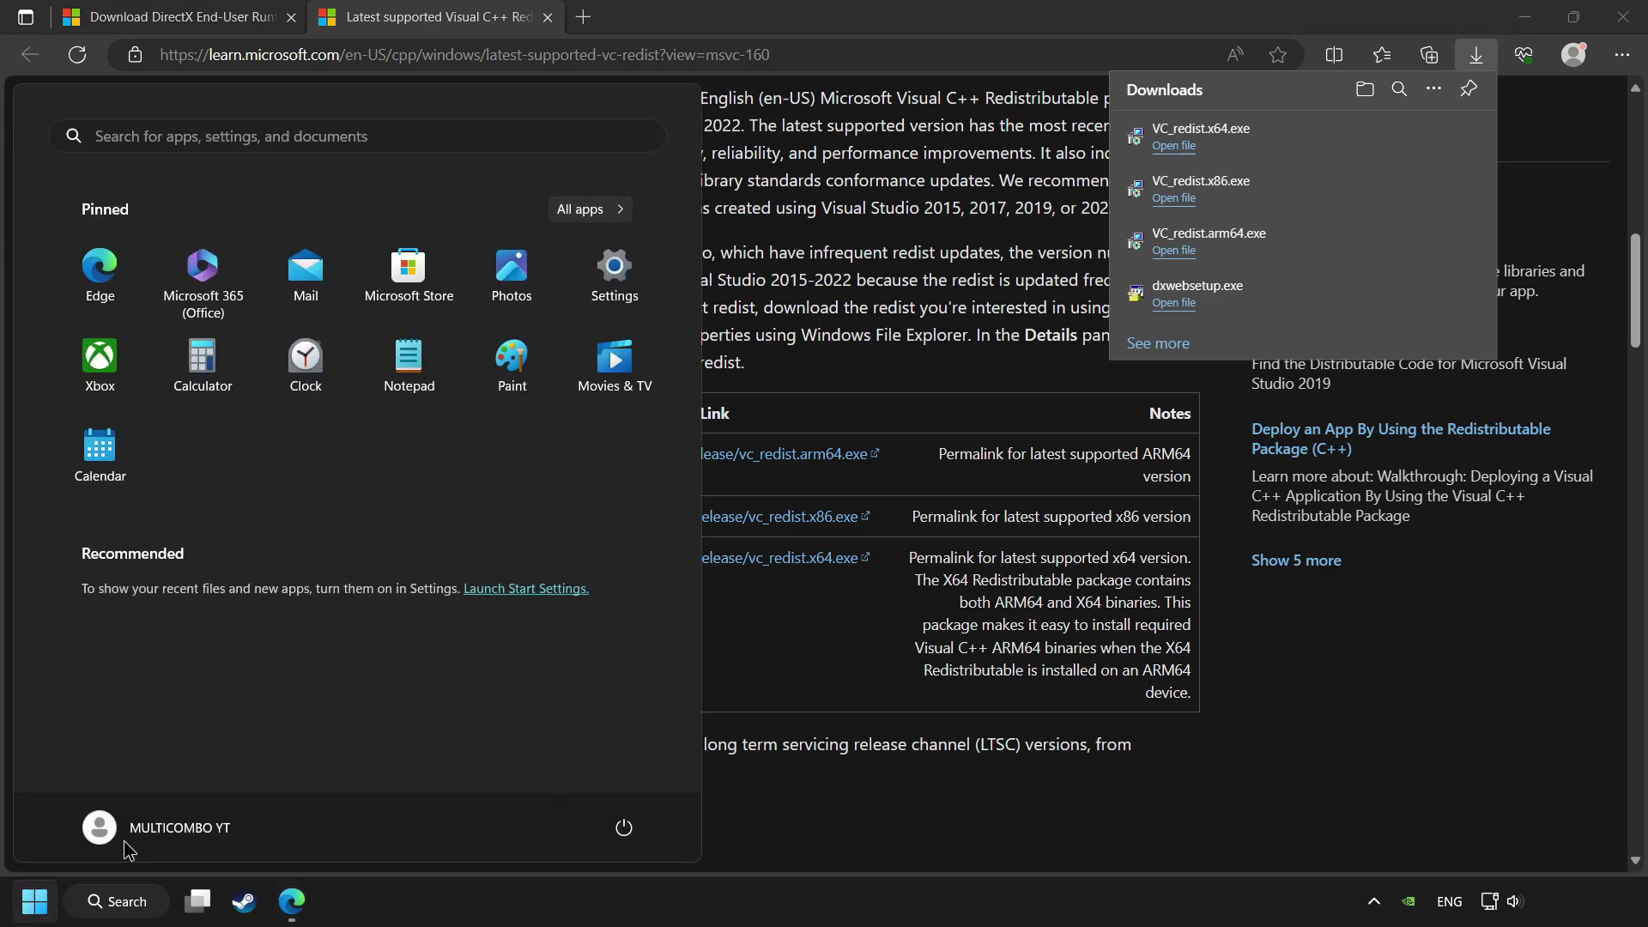
left_click(625, 828)
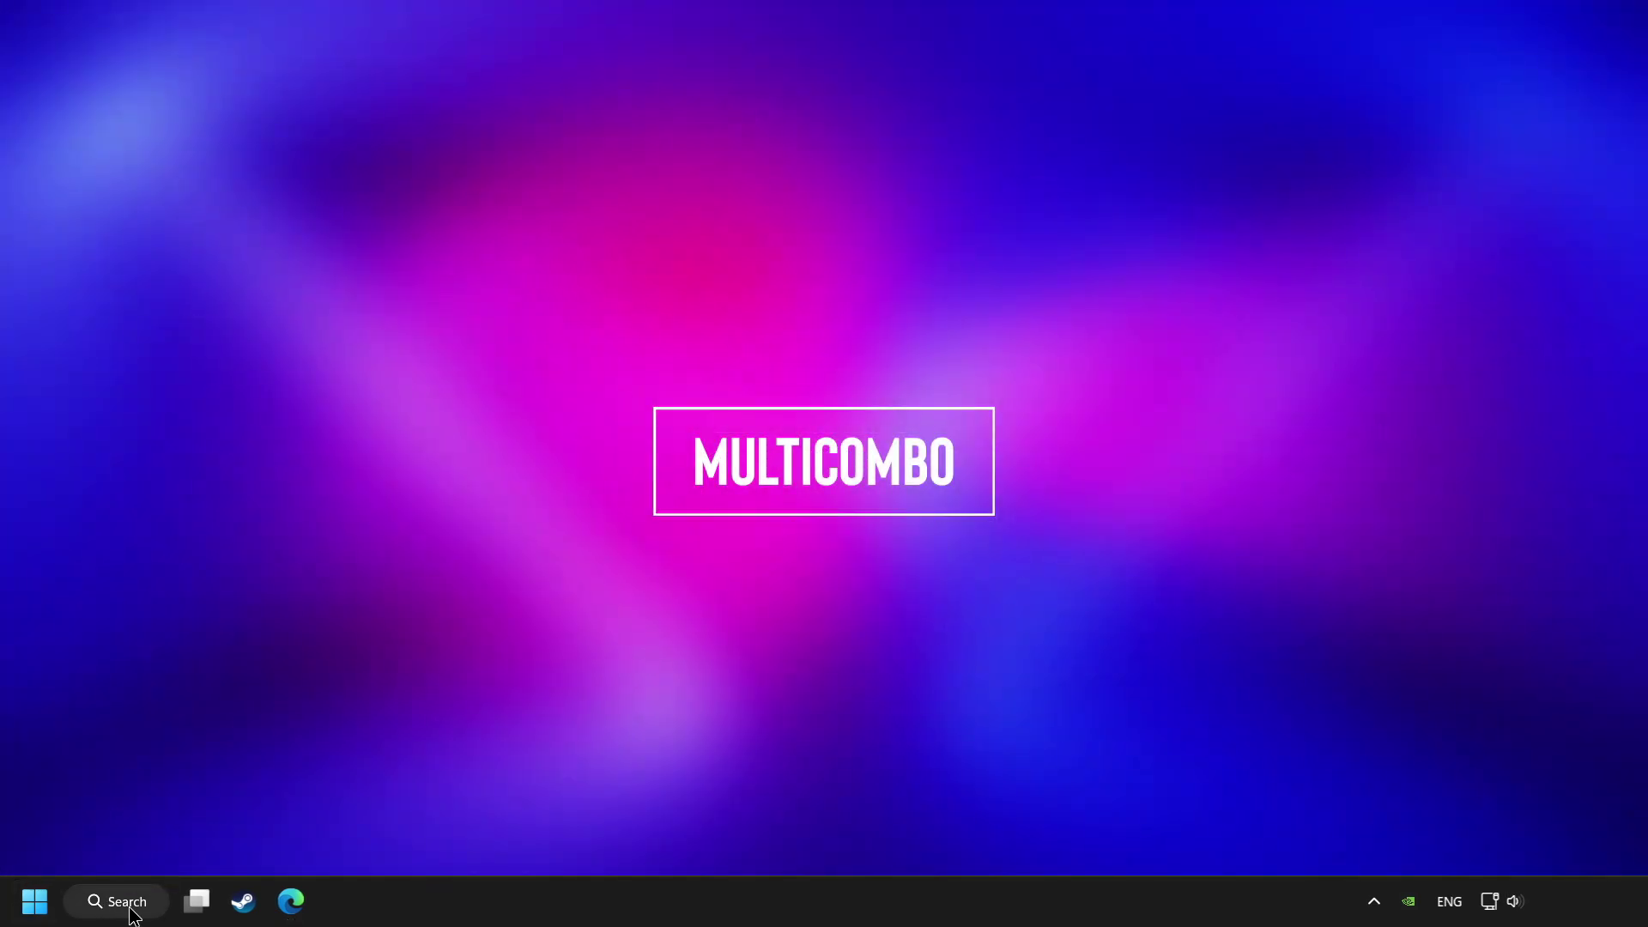
Step: Search Windows for cmd and open Command Prompt as administrator
left_click(135, 914)
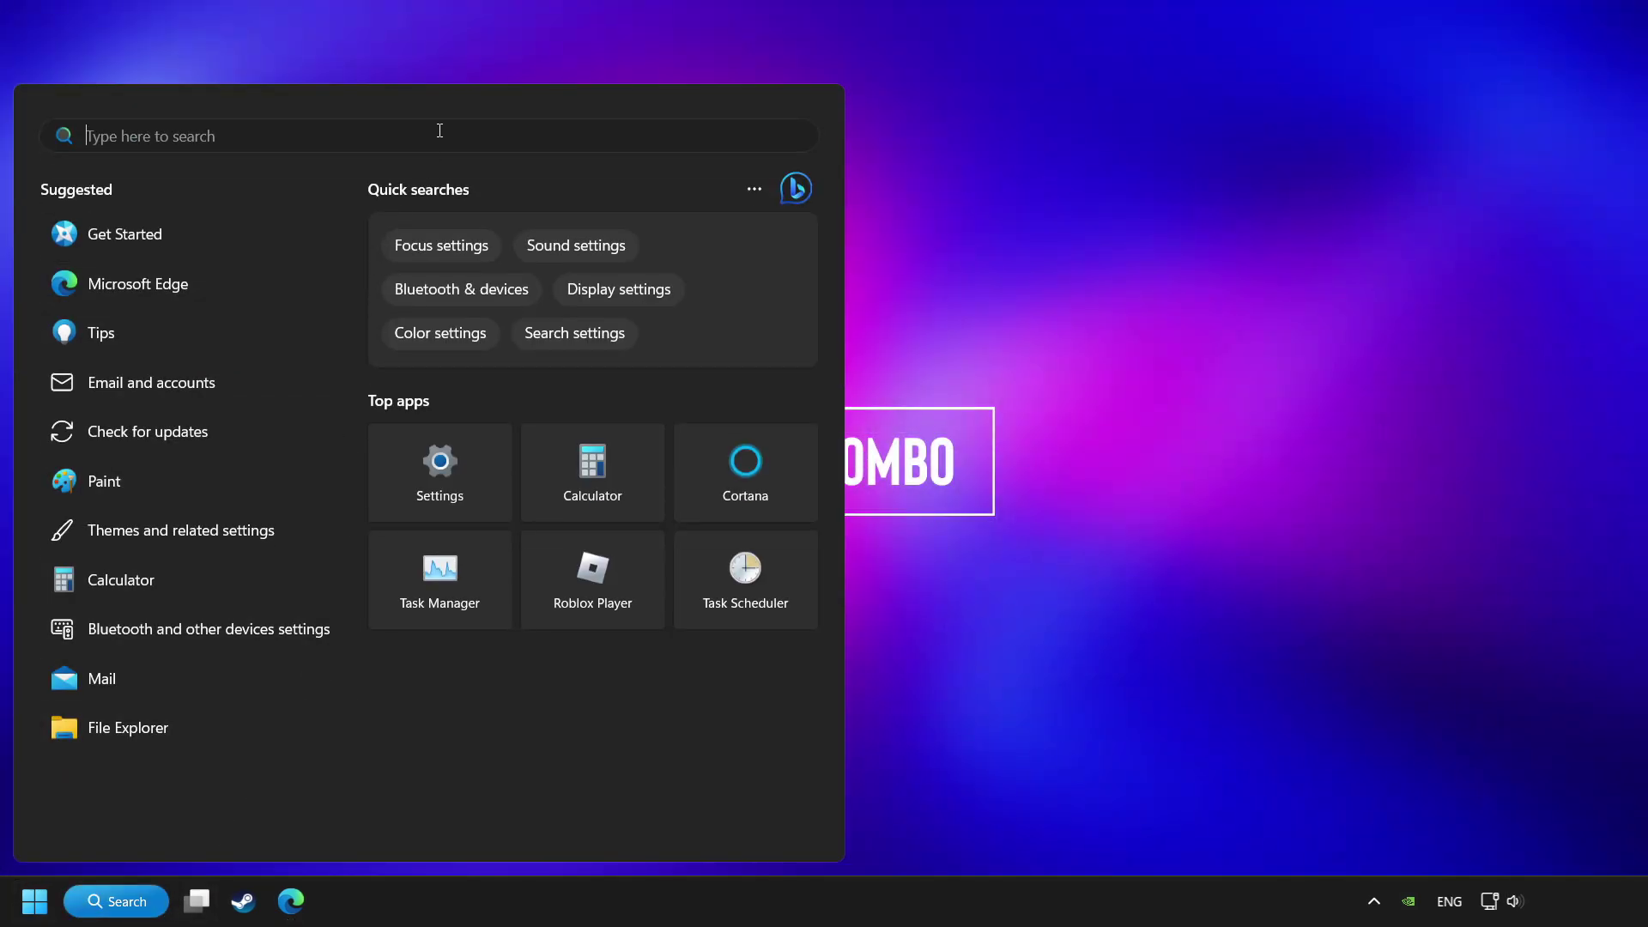
type("cmd")
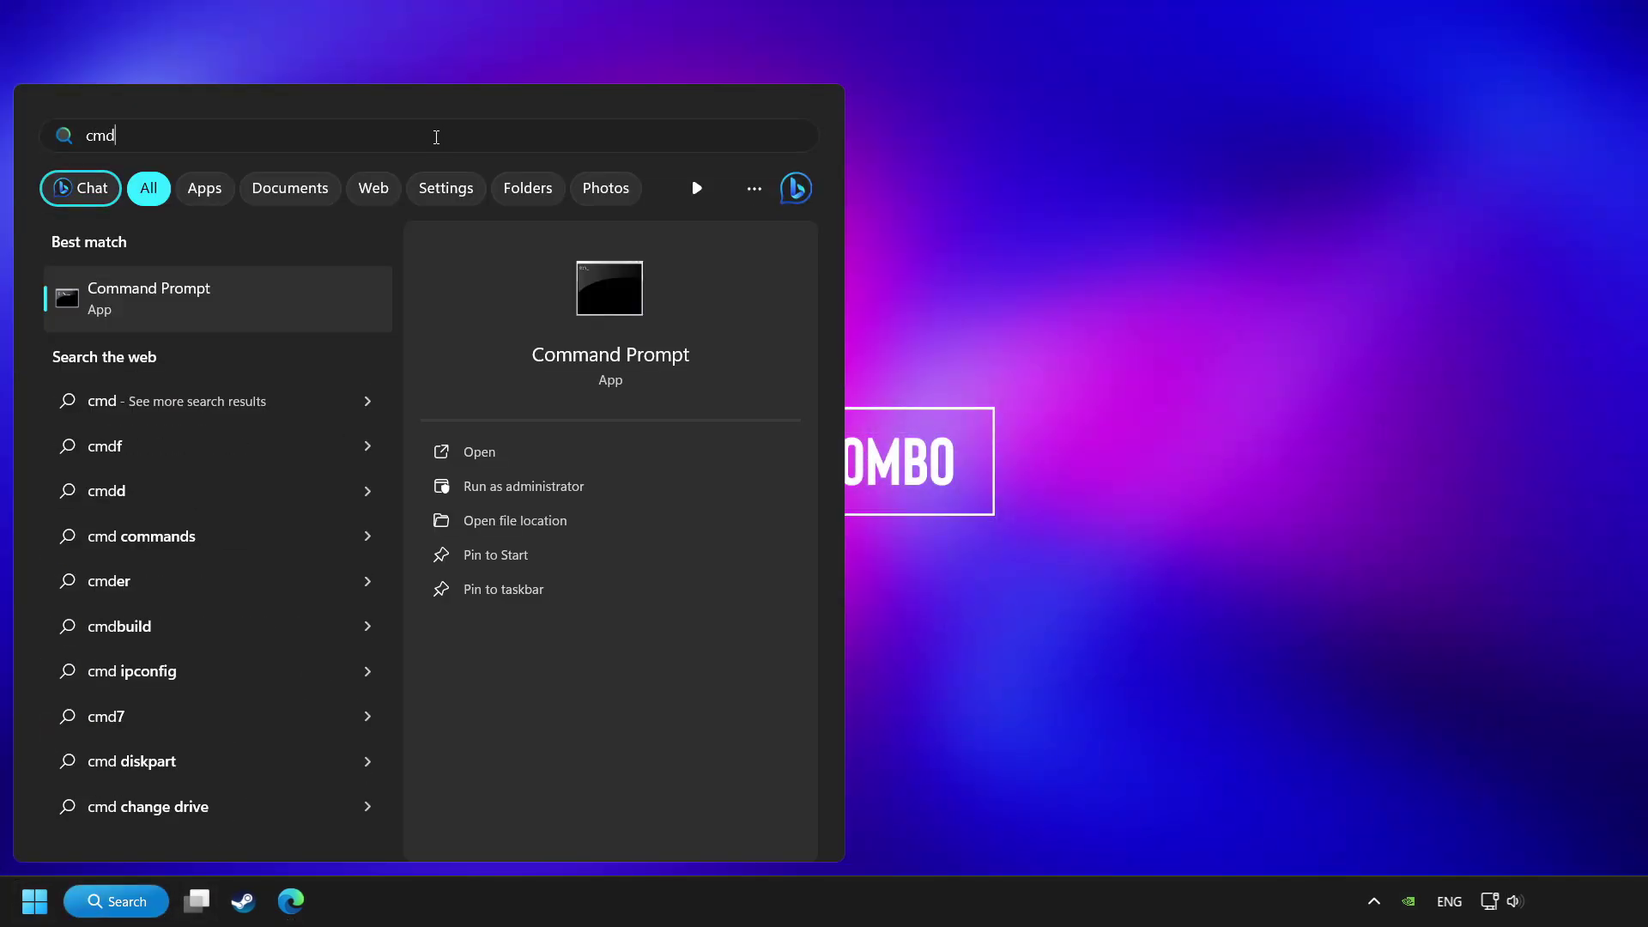
right_click(336, 297)
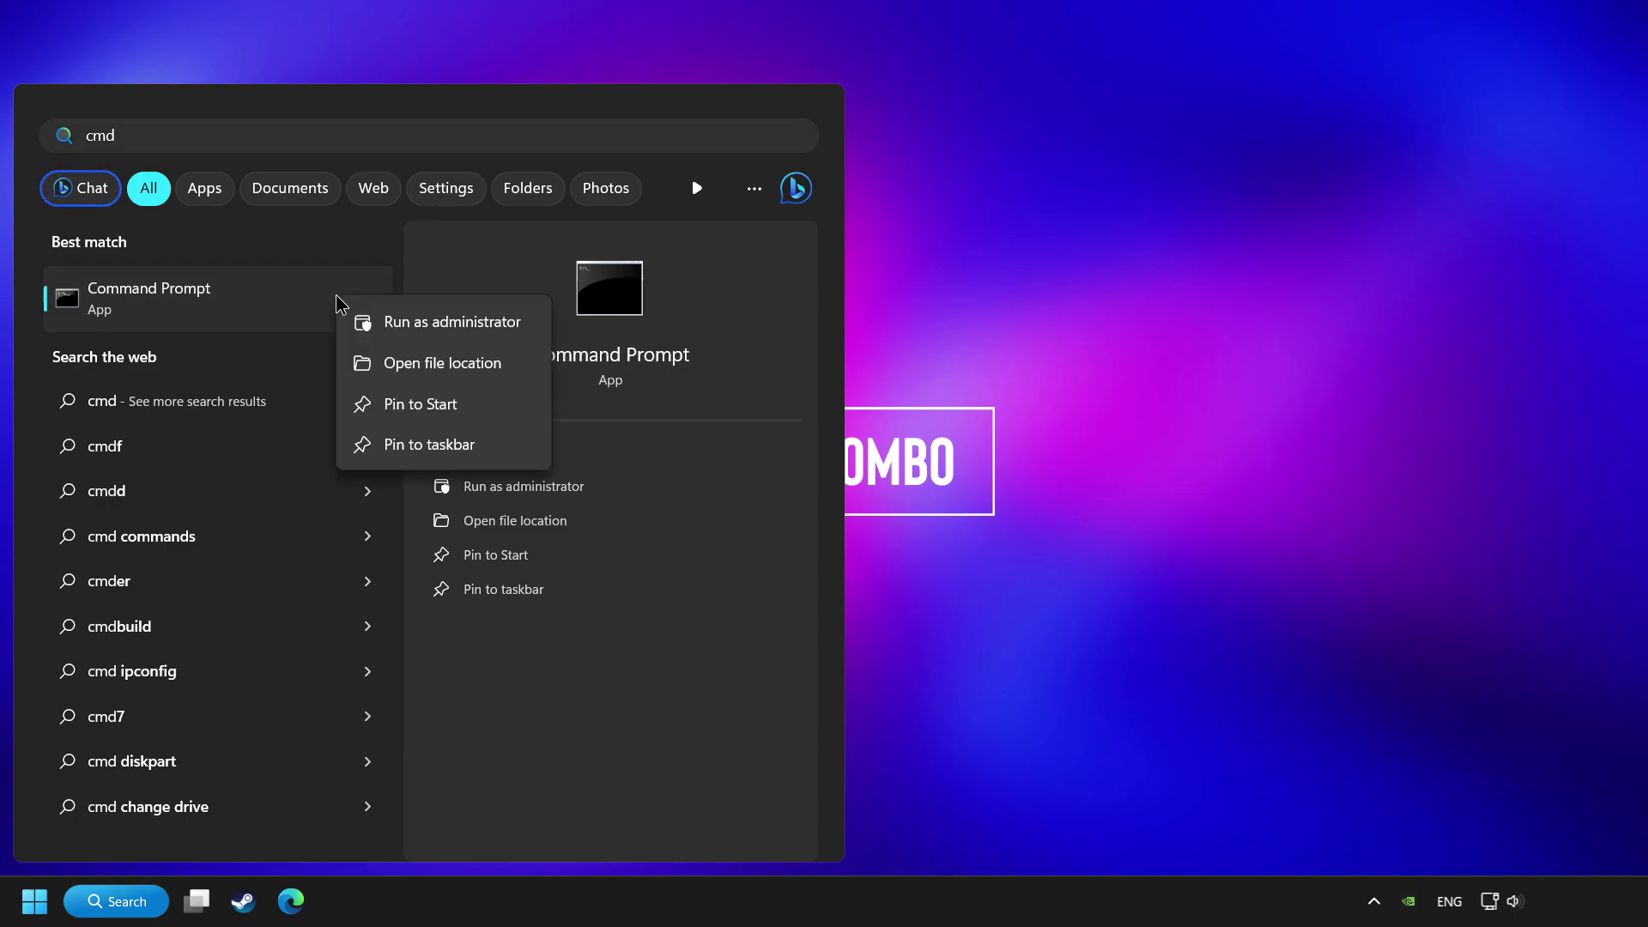
left_click(388, 326)
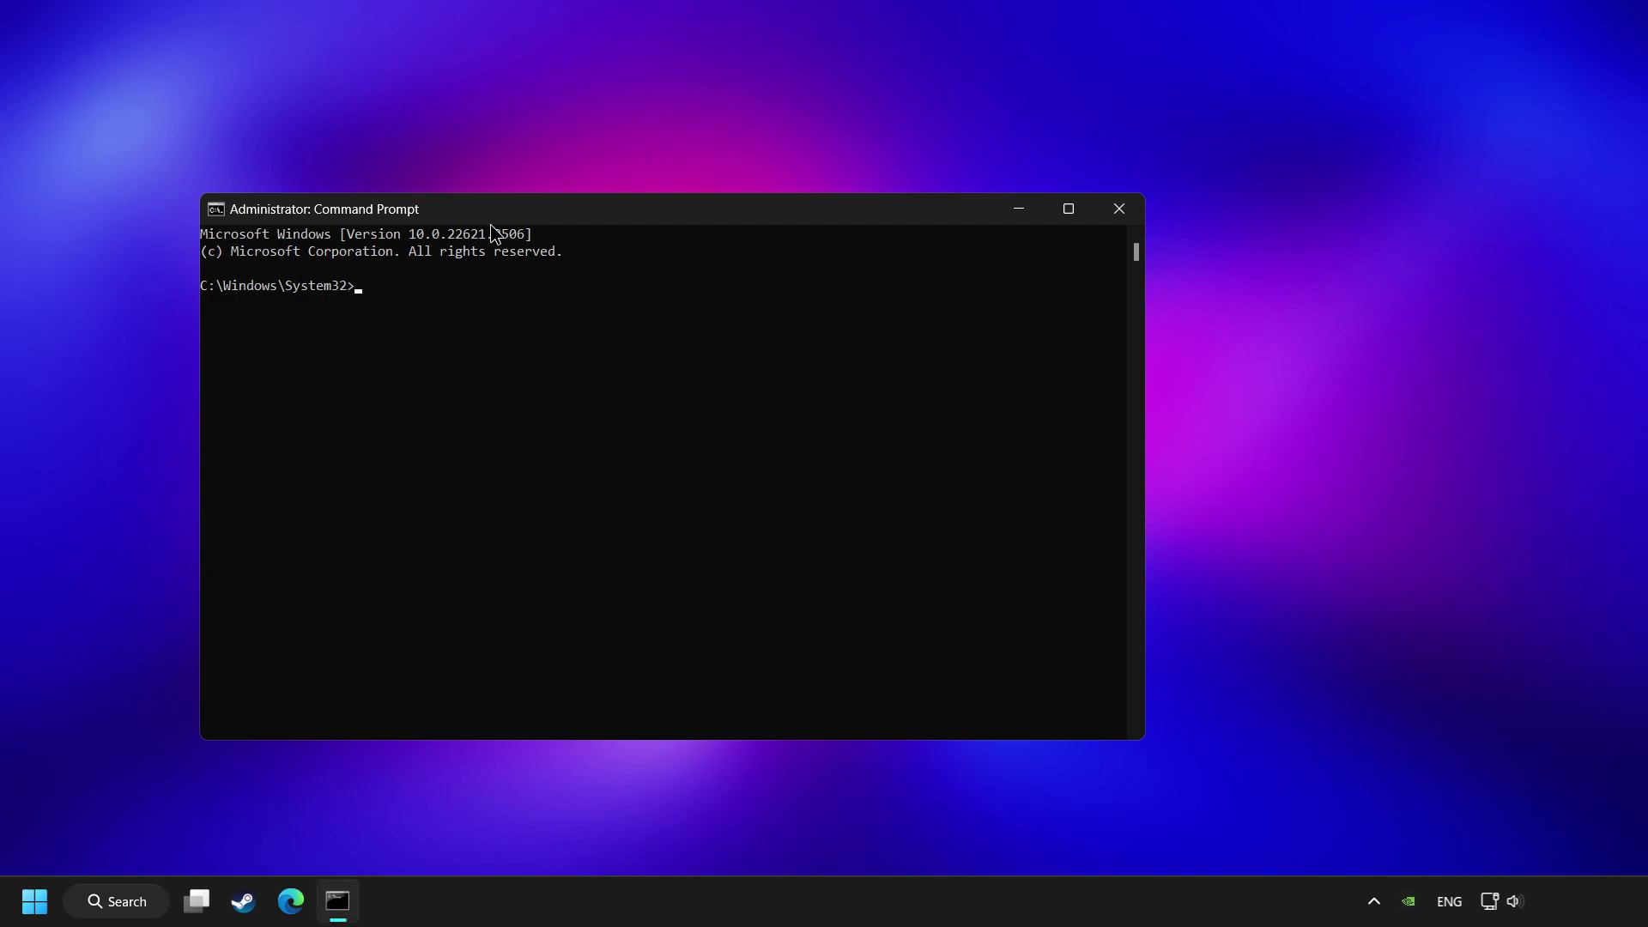
left_click_drag(495, 214, 604, 189)
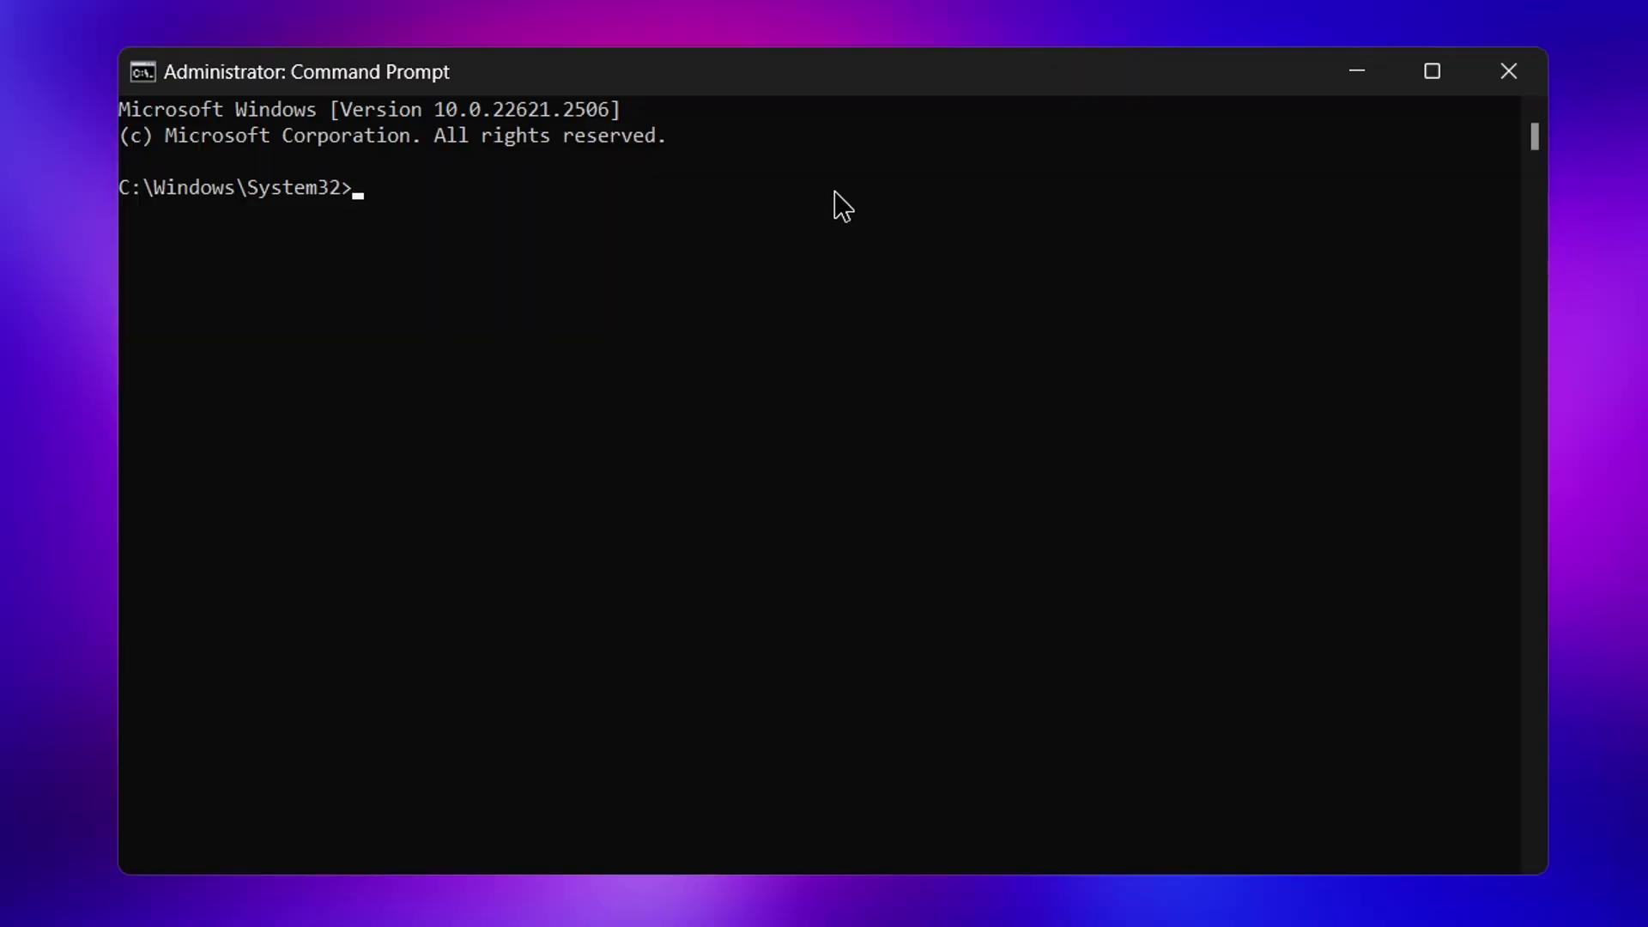
Step: Run sfc /scannow to scan and repair the system files, close Command Prompt and restart the computer
type("sfc /scannow")
key("Return")
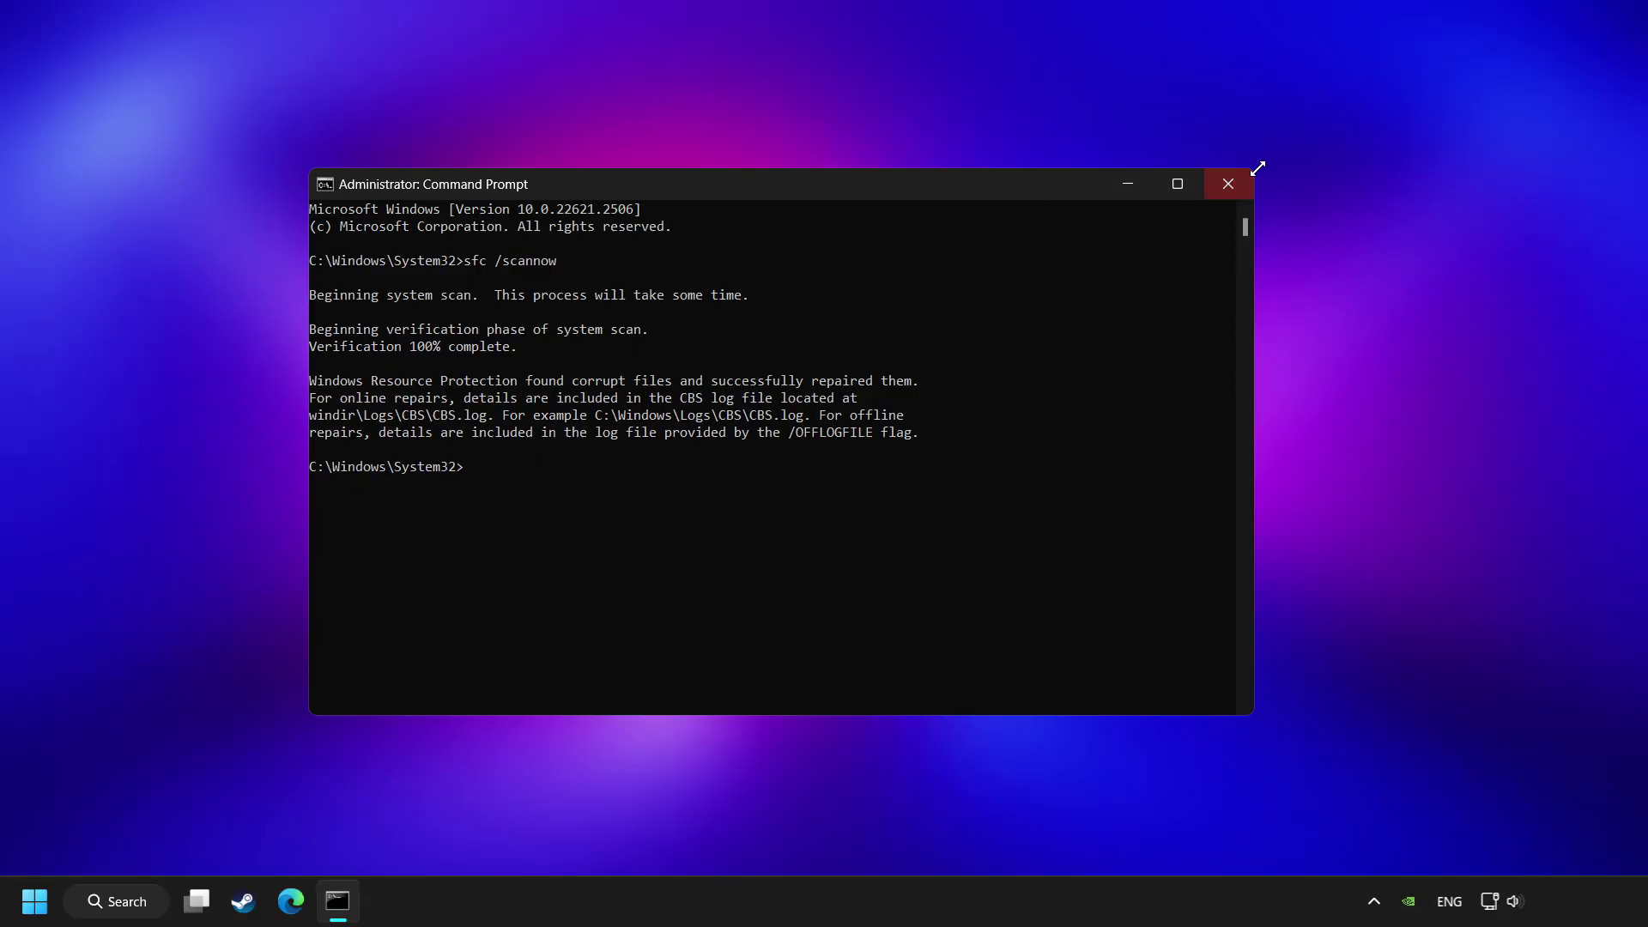
left_click(1225, 182)
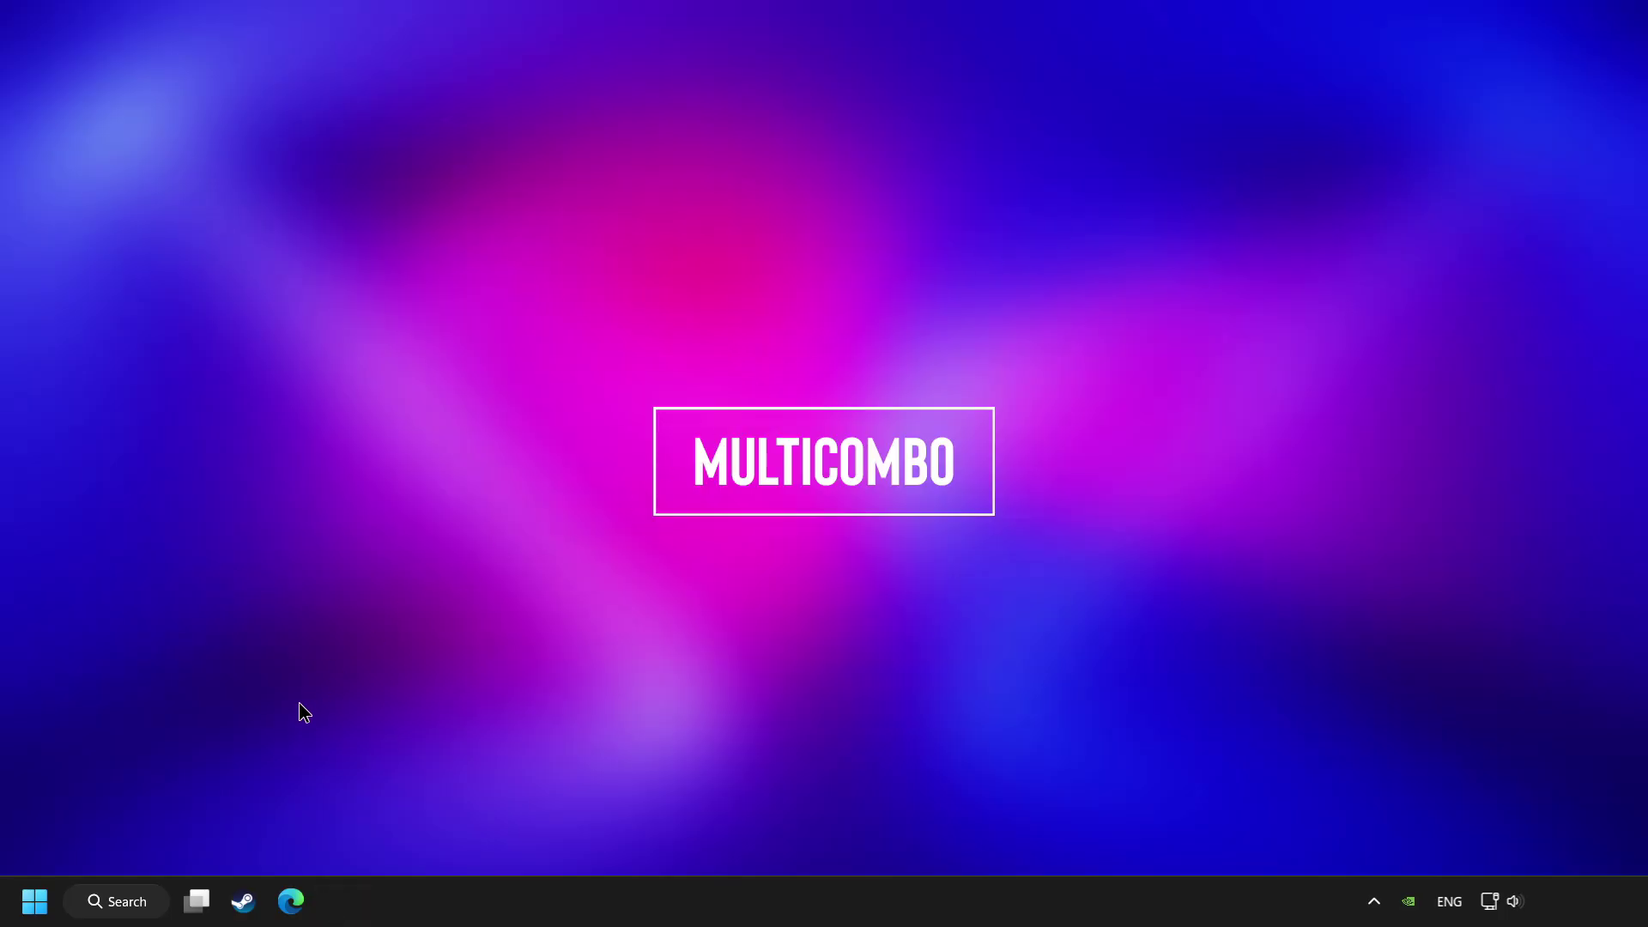
left_click(35, 901)
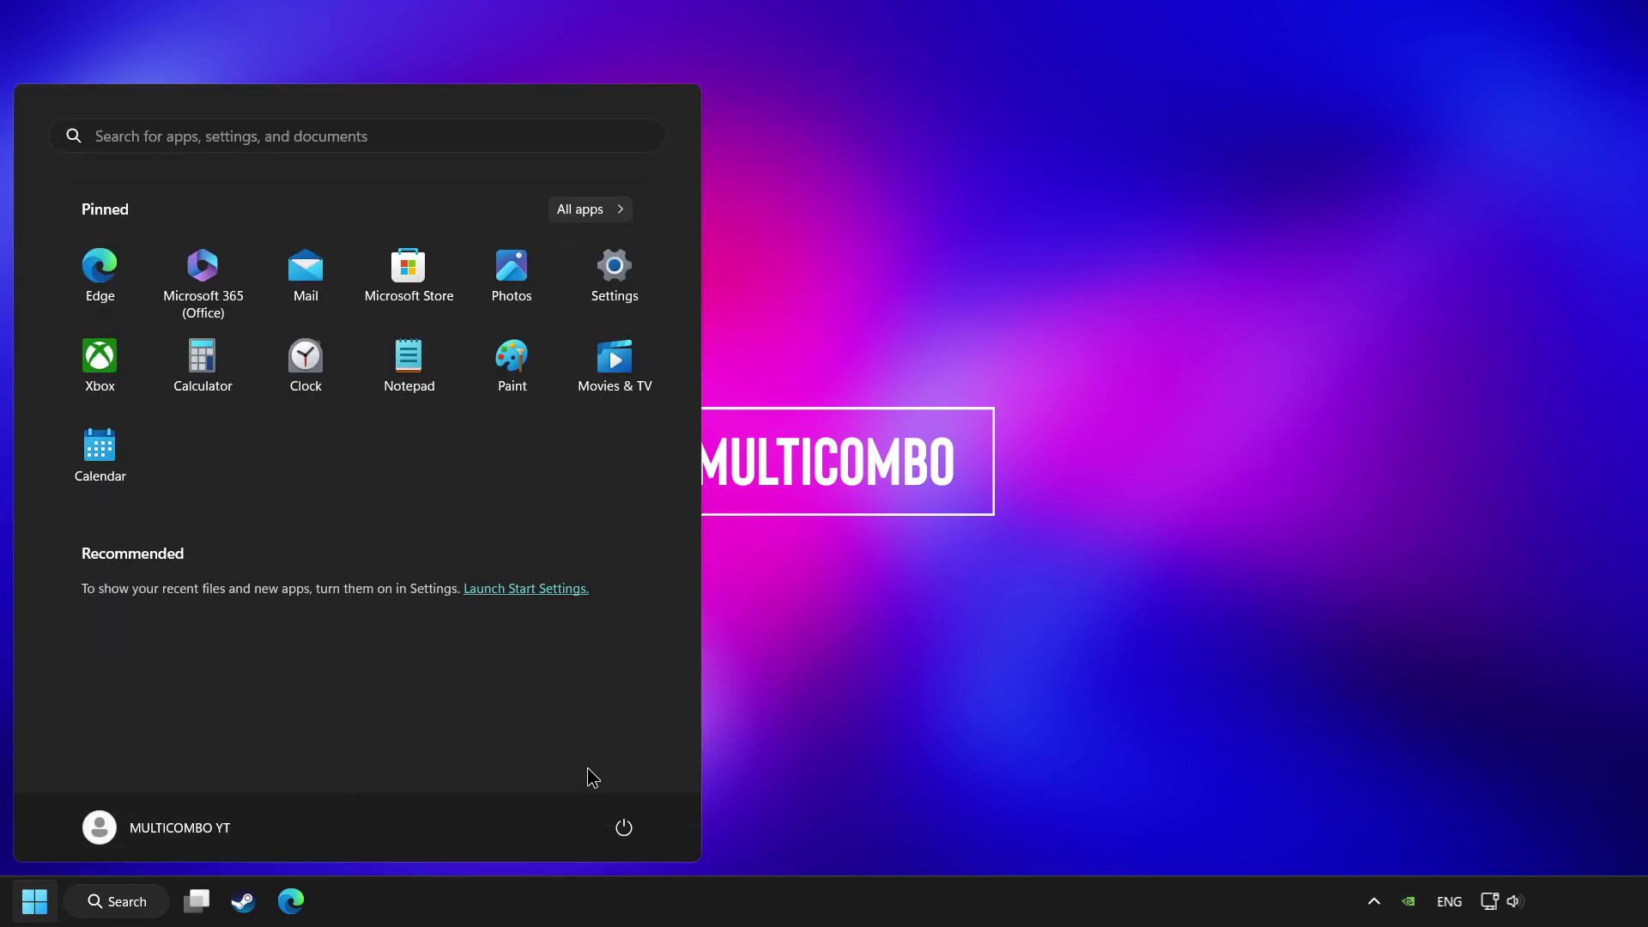
left_click(636, 832)
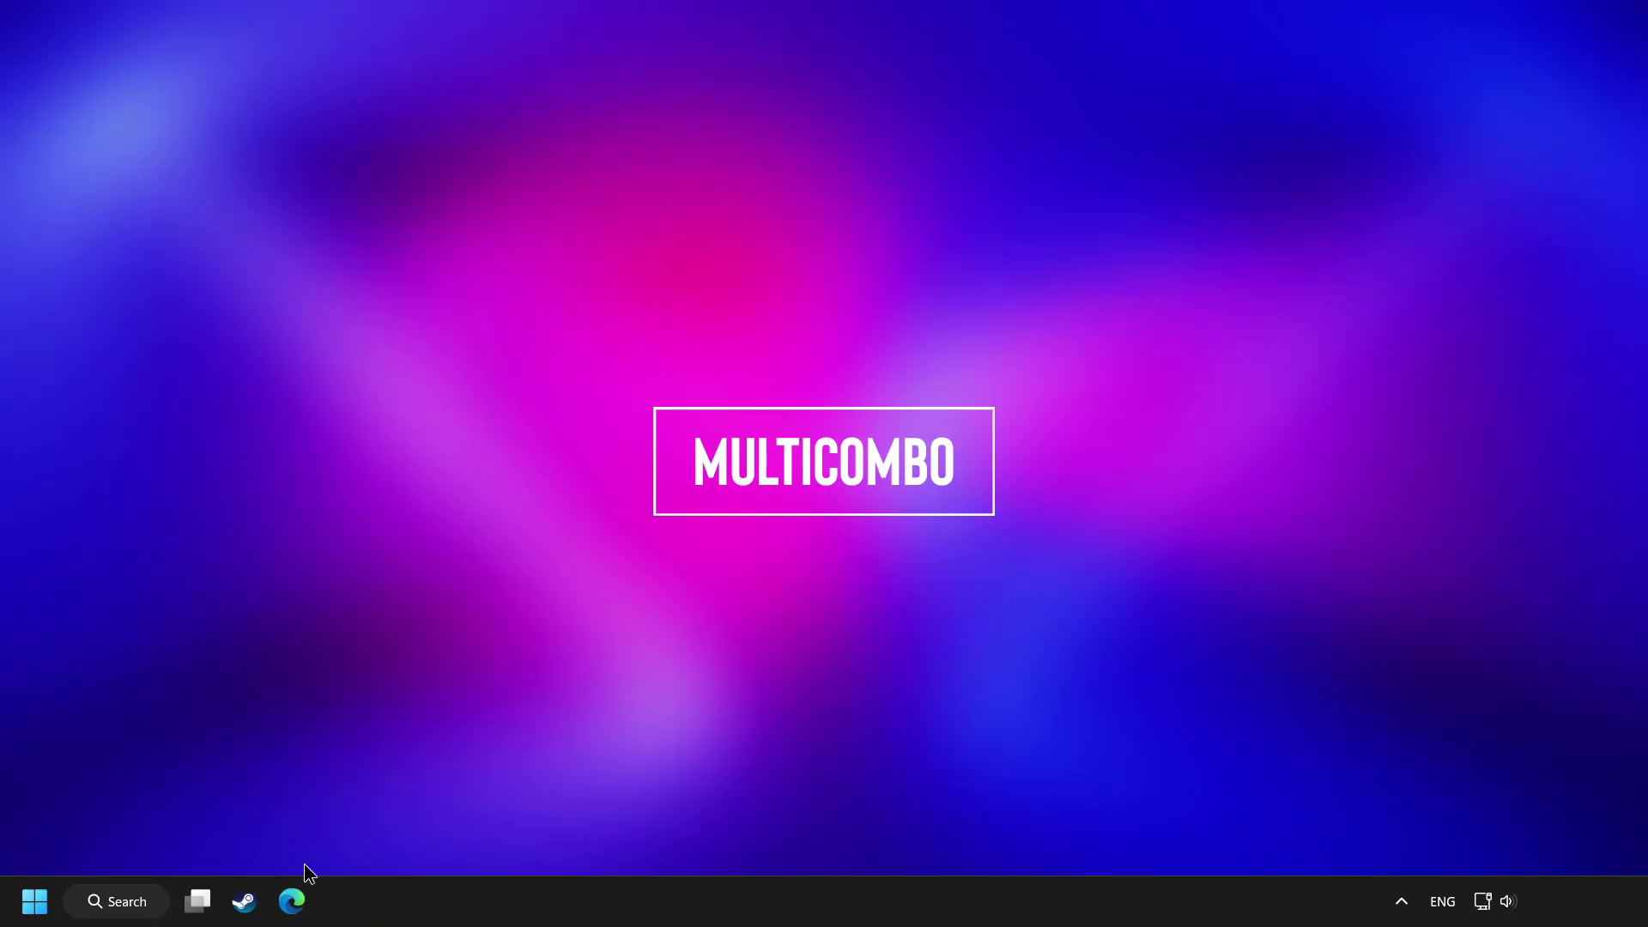
Step: Search Windows for "windows security" and open the Windows Security app
left_click(129, 903)
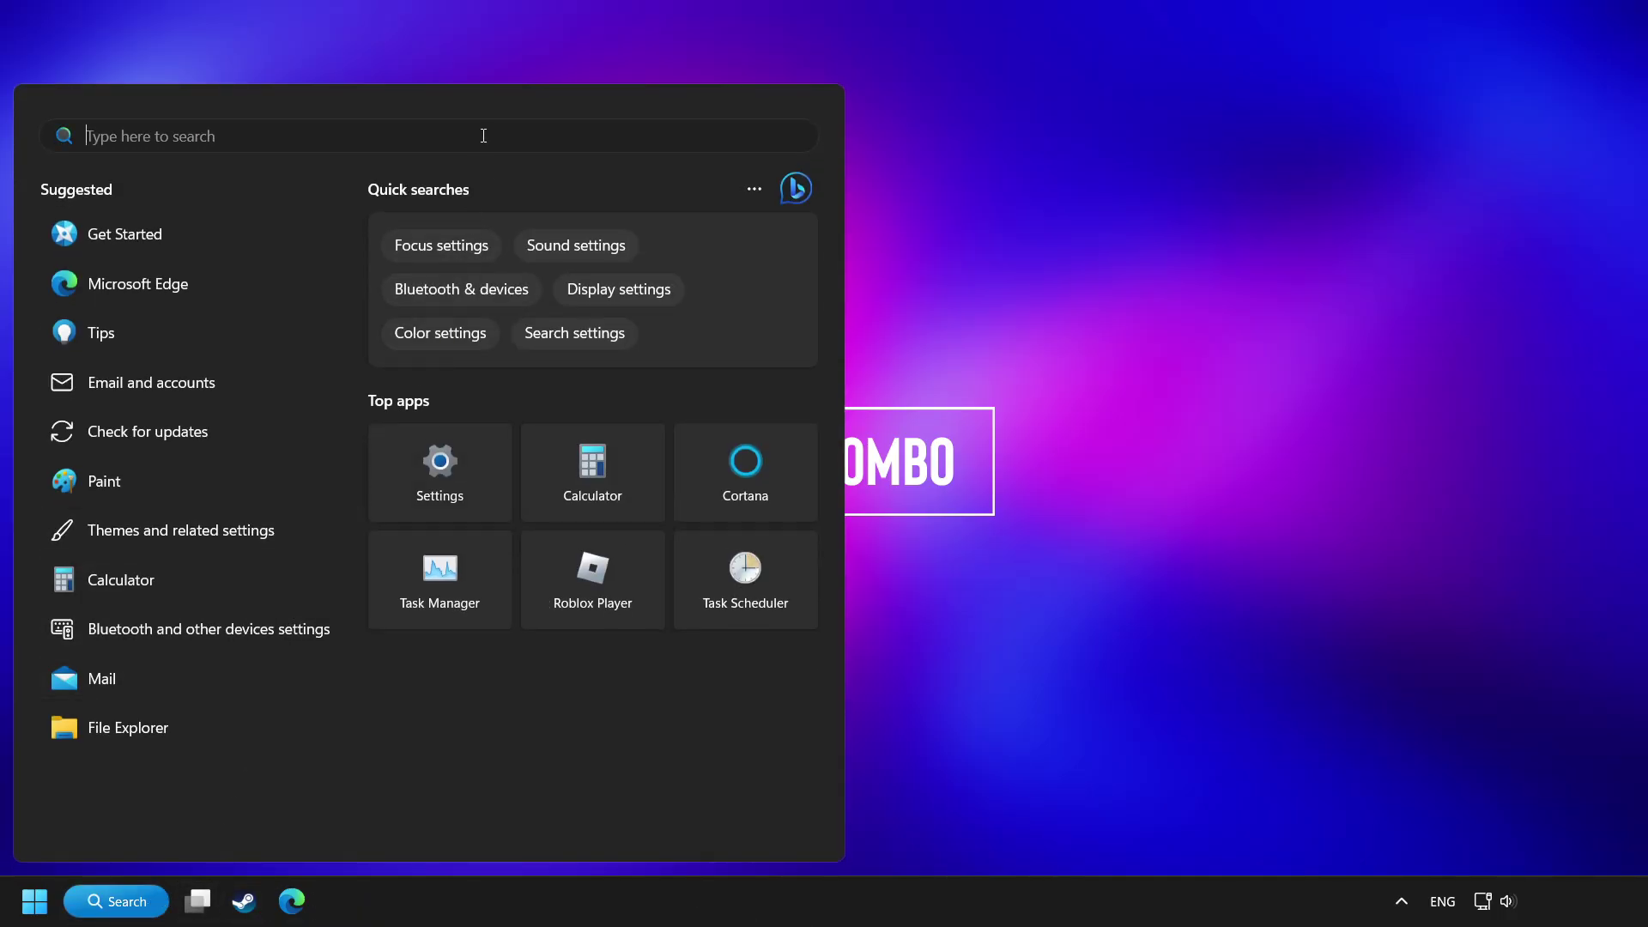
type("windows sec")
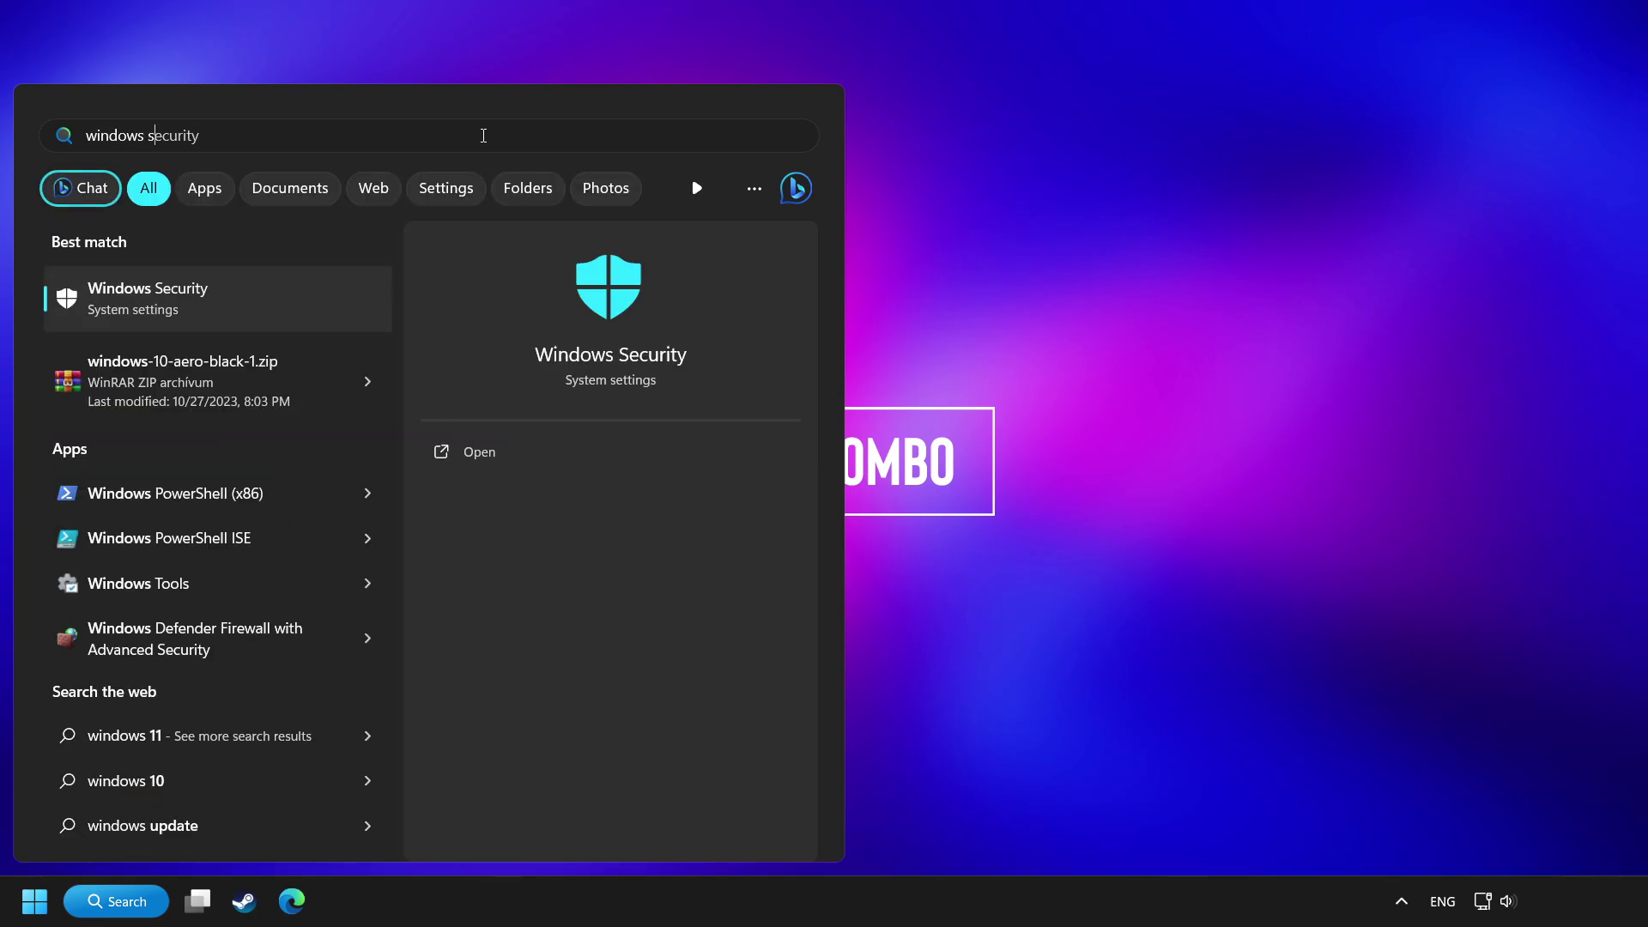
type("uri")
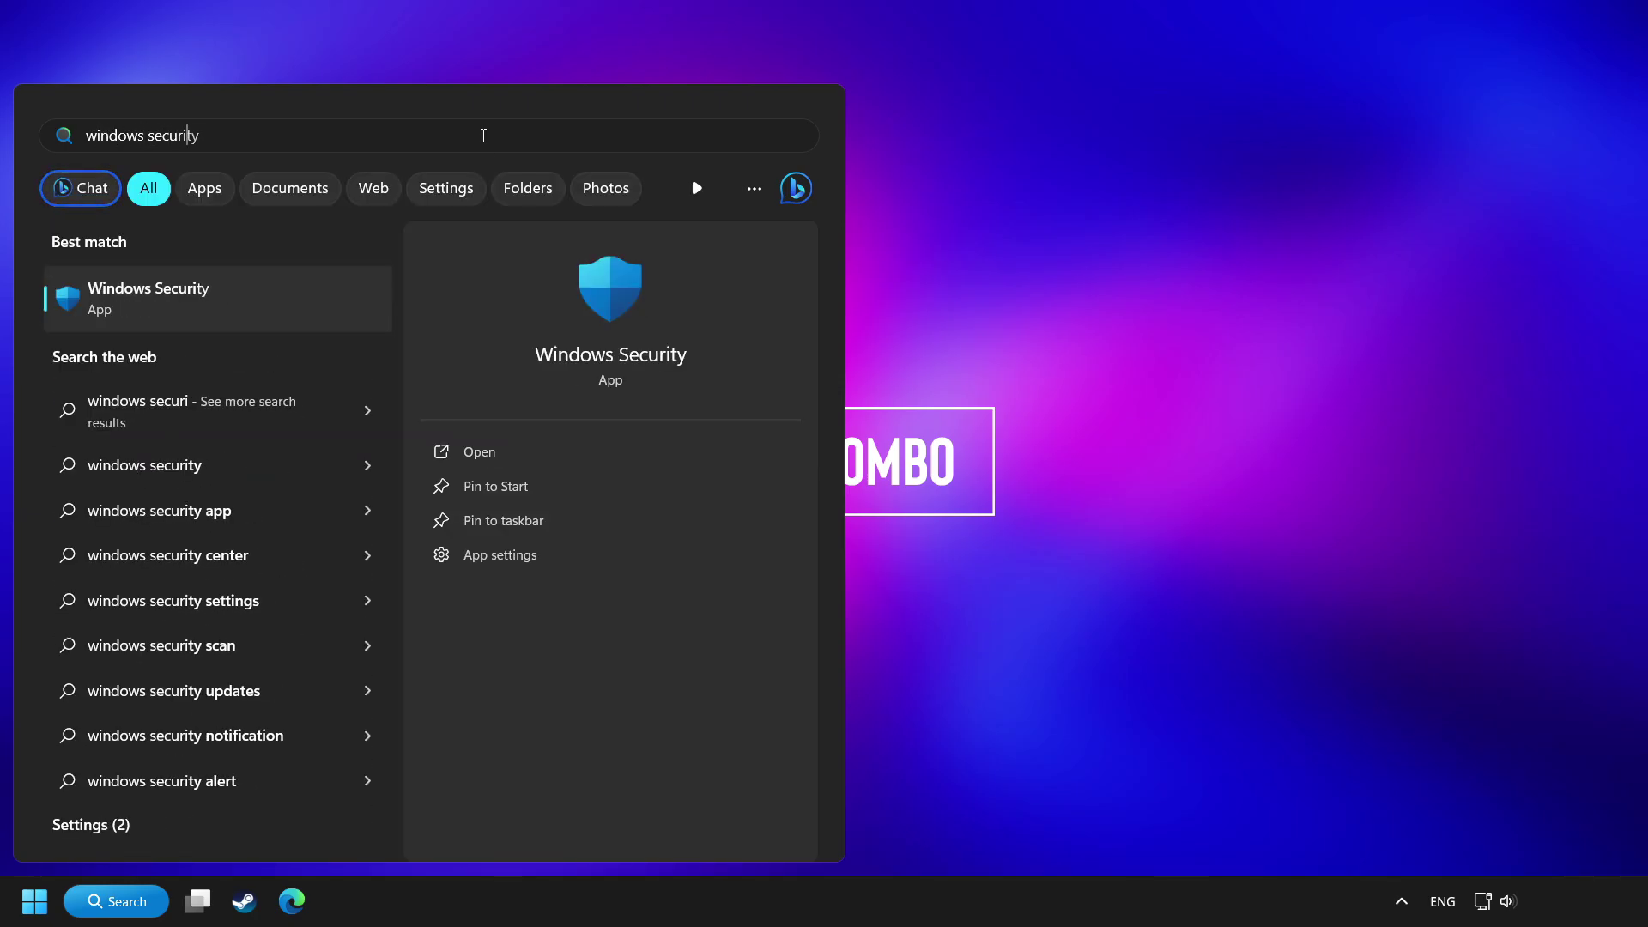
type("ty")
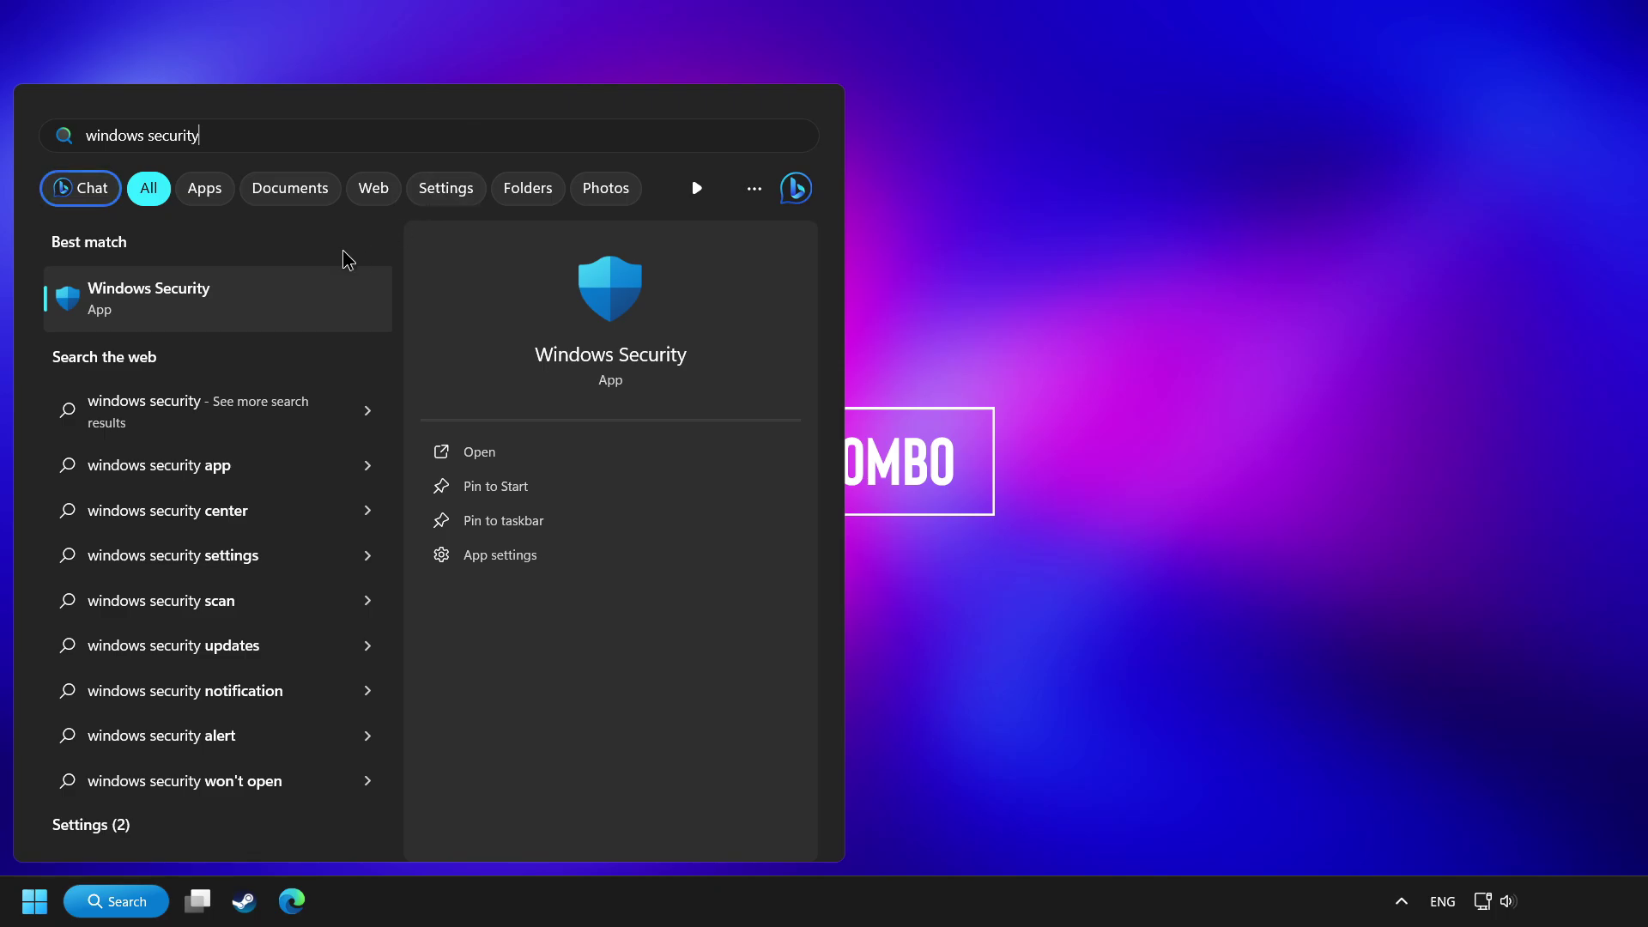
left_click(300, 309)
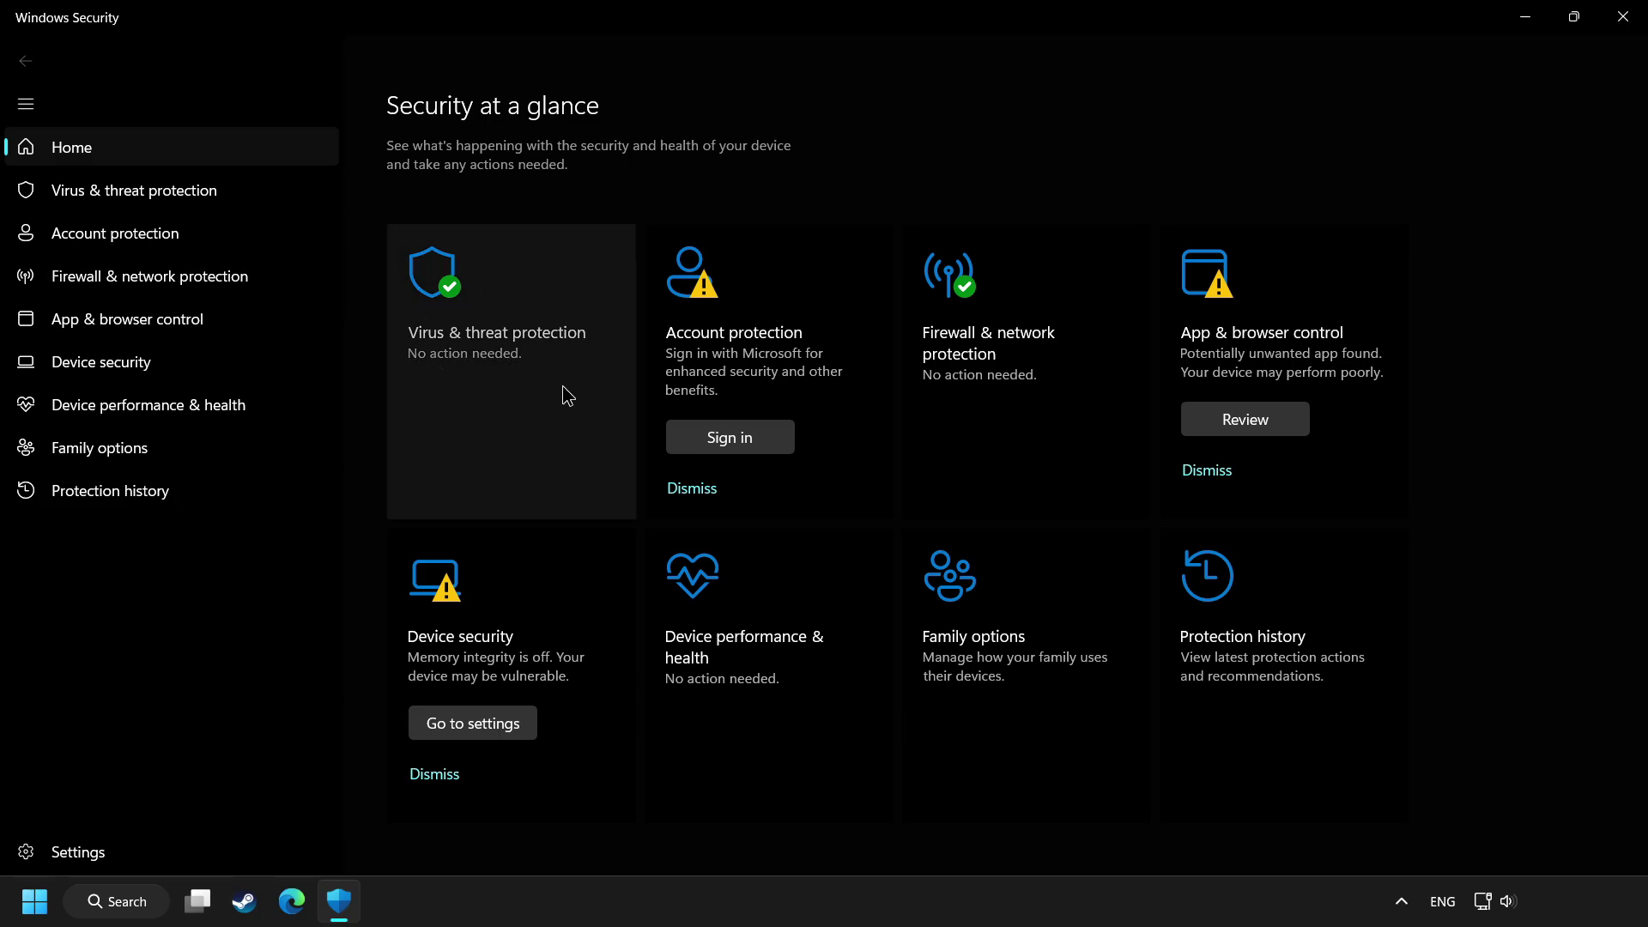
Step: Open the Exclusions page in the Virus & threat protection settings and start adding an exclusion
left_click(505, 378)
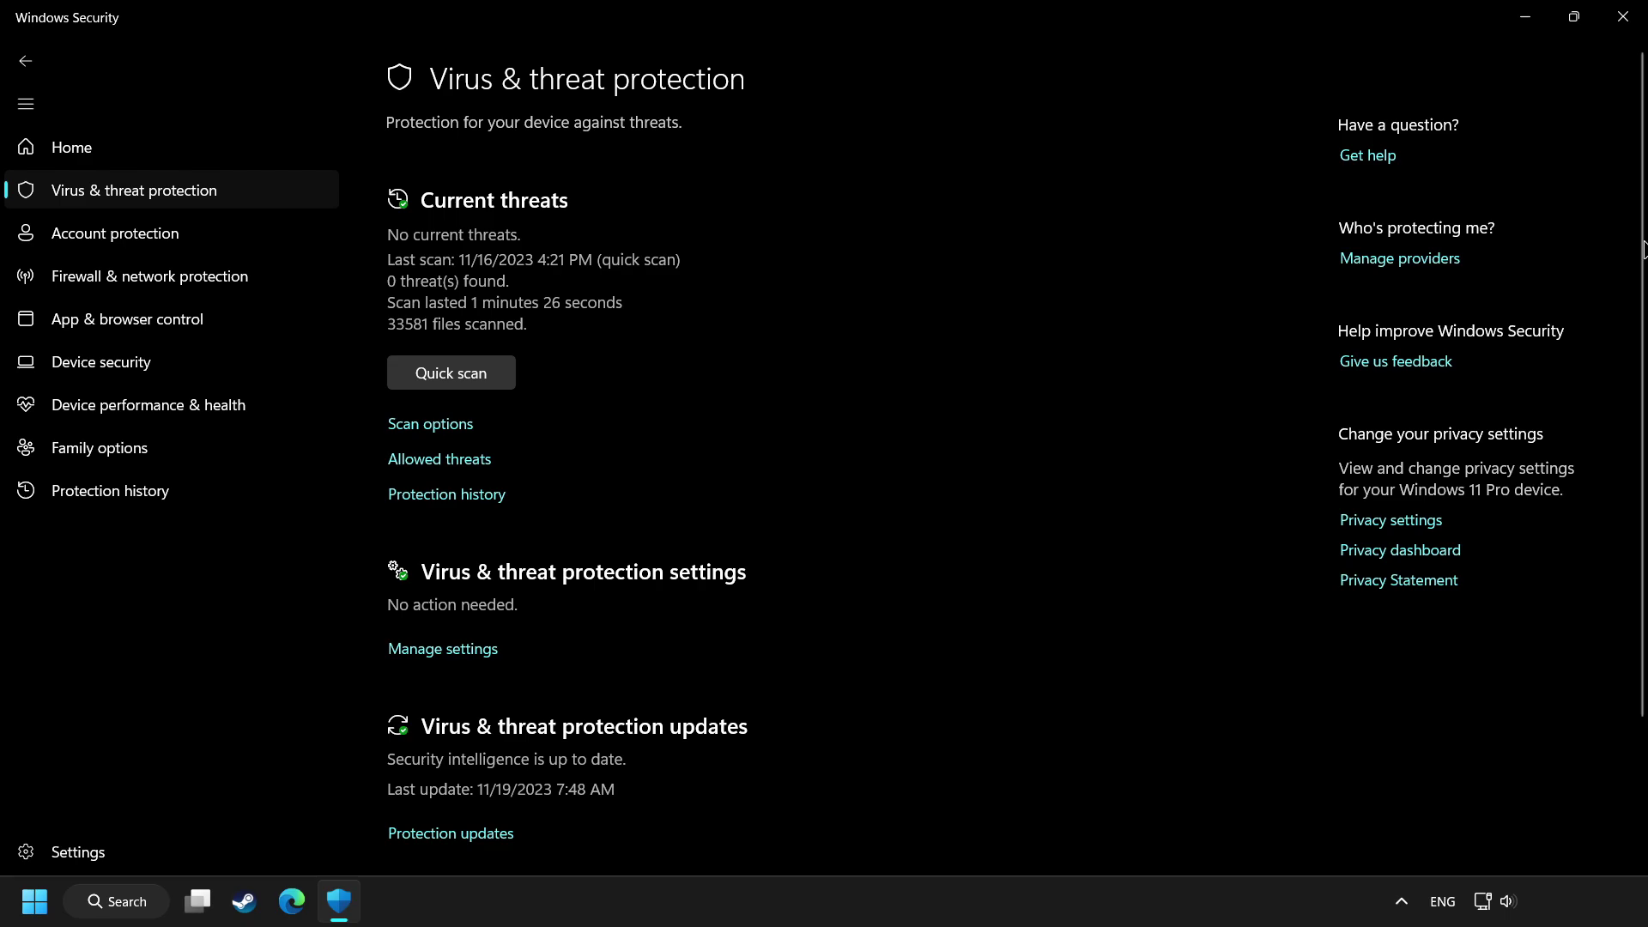
scroll(1641, 330, "down", 3)
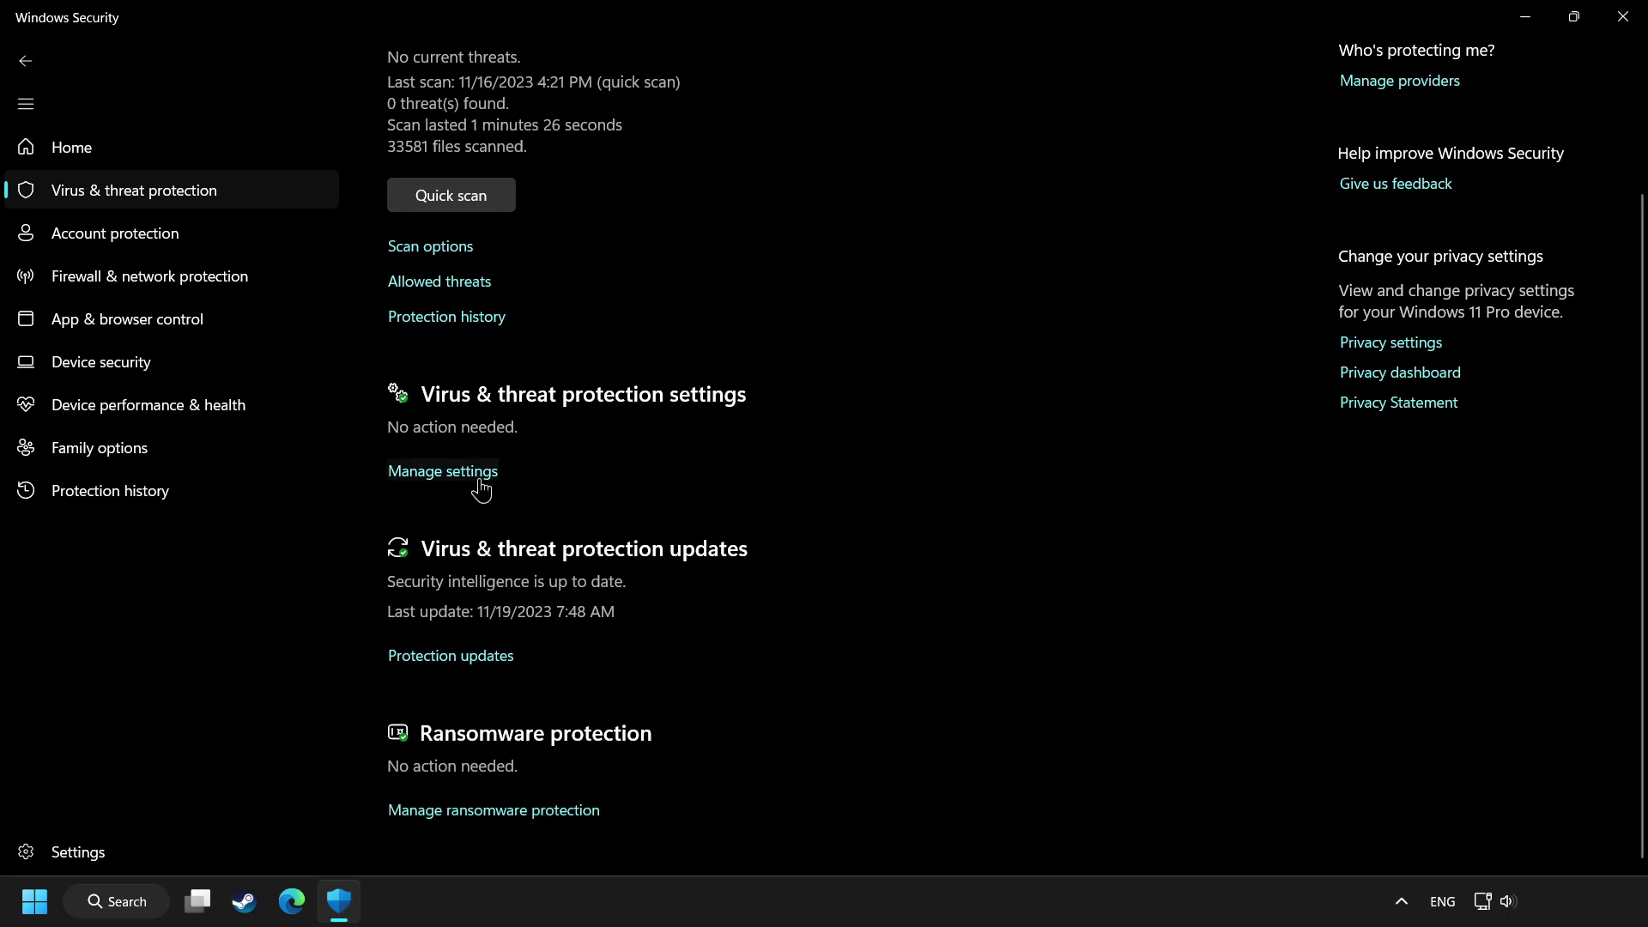
left_click(450, 475)
scroll(451, 477, "down", 1)
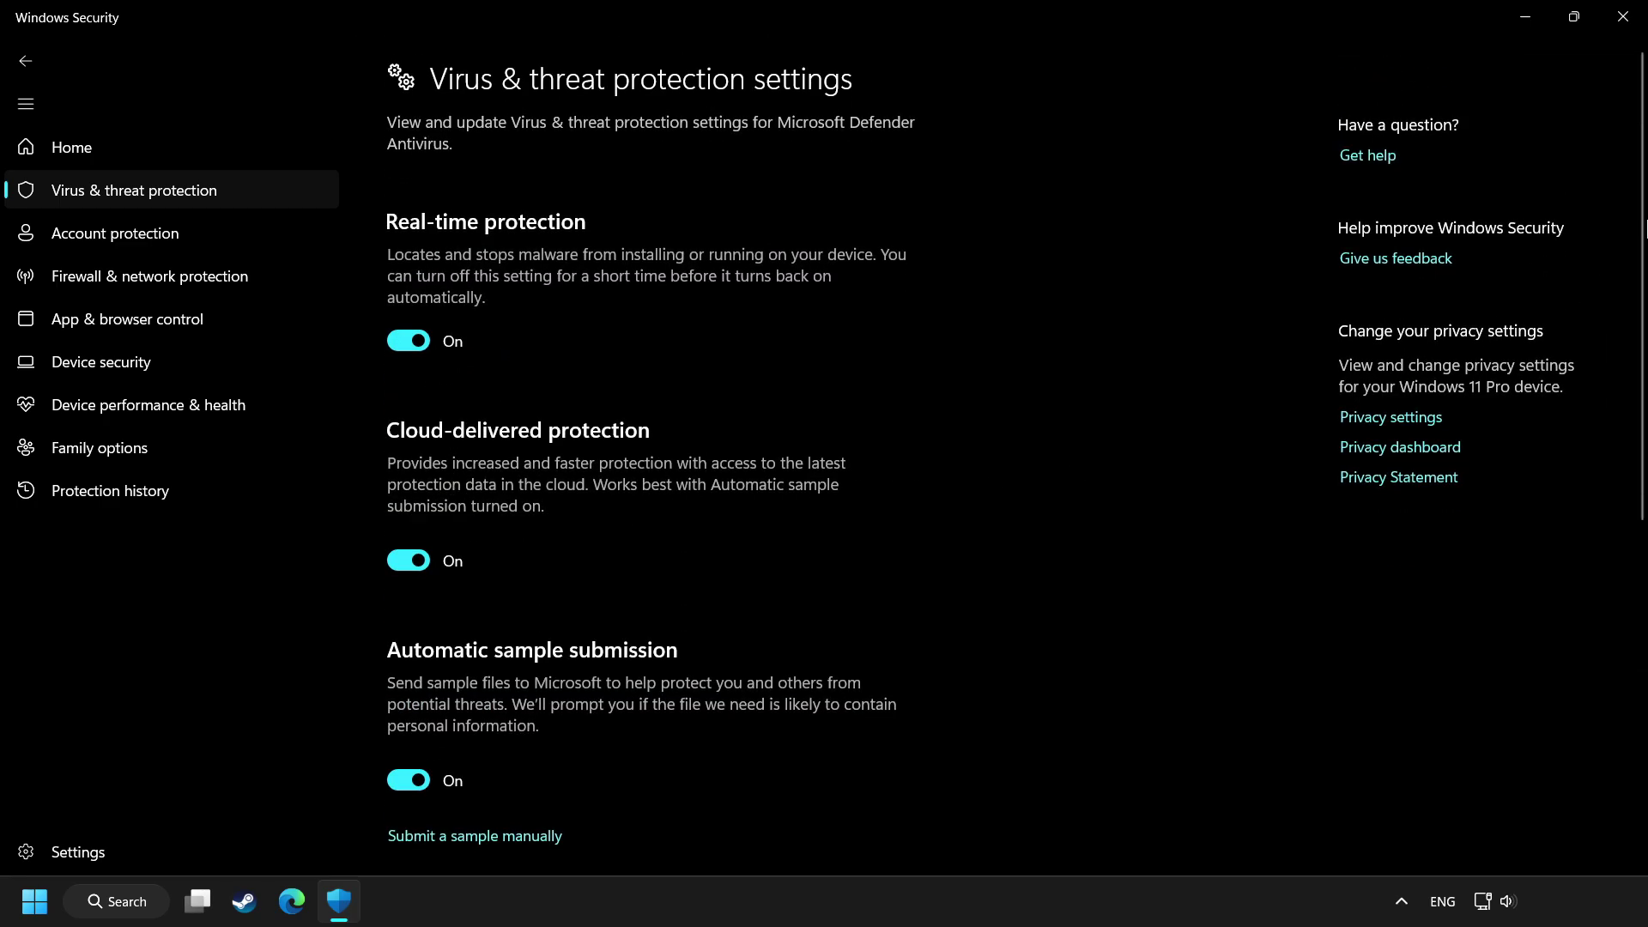
left_click_drag(1639, 229, 1612, 687)
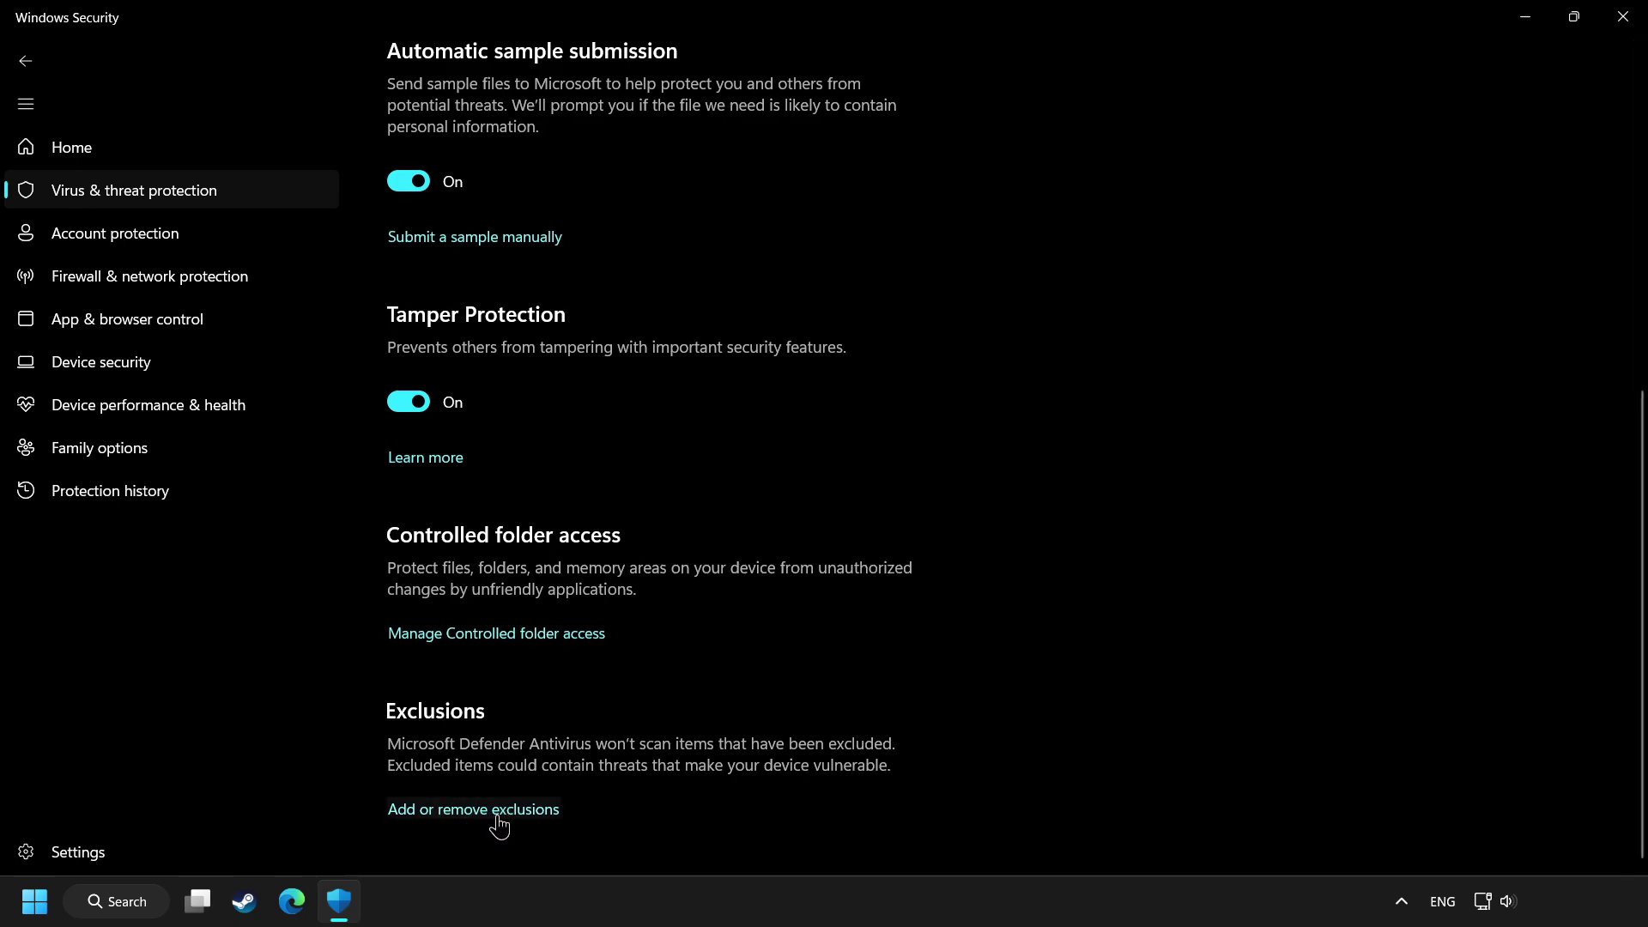
left_click(499, 811)
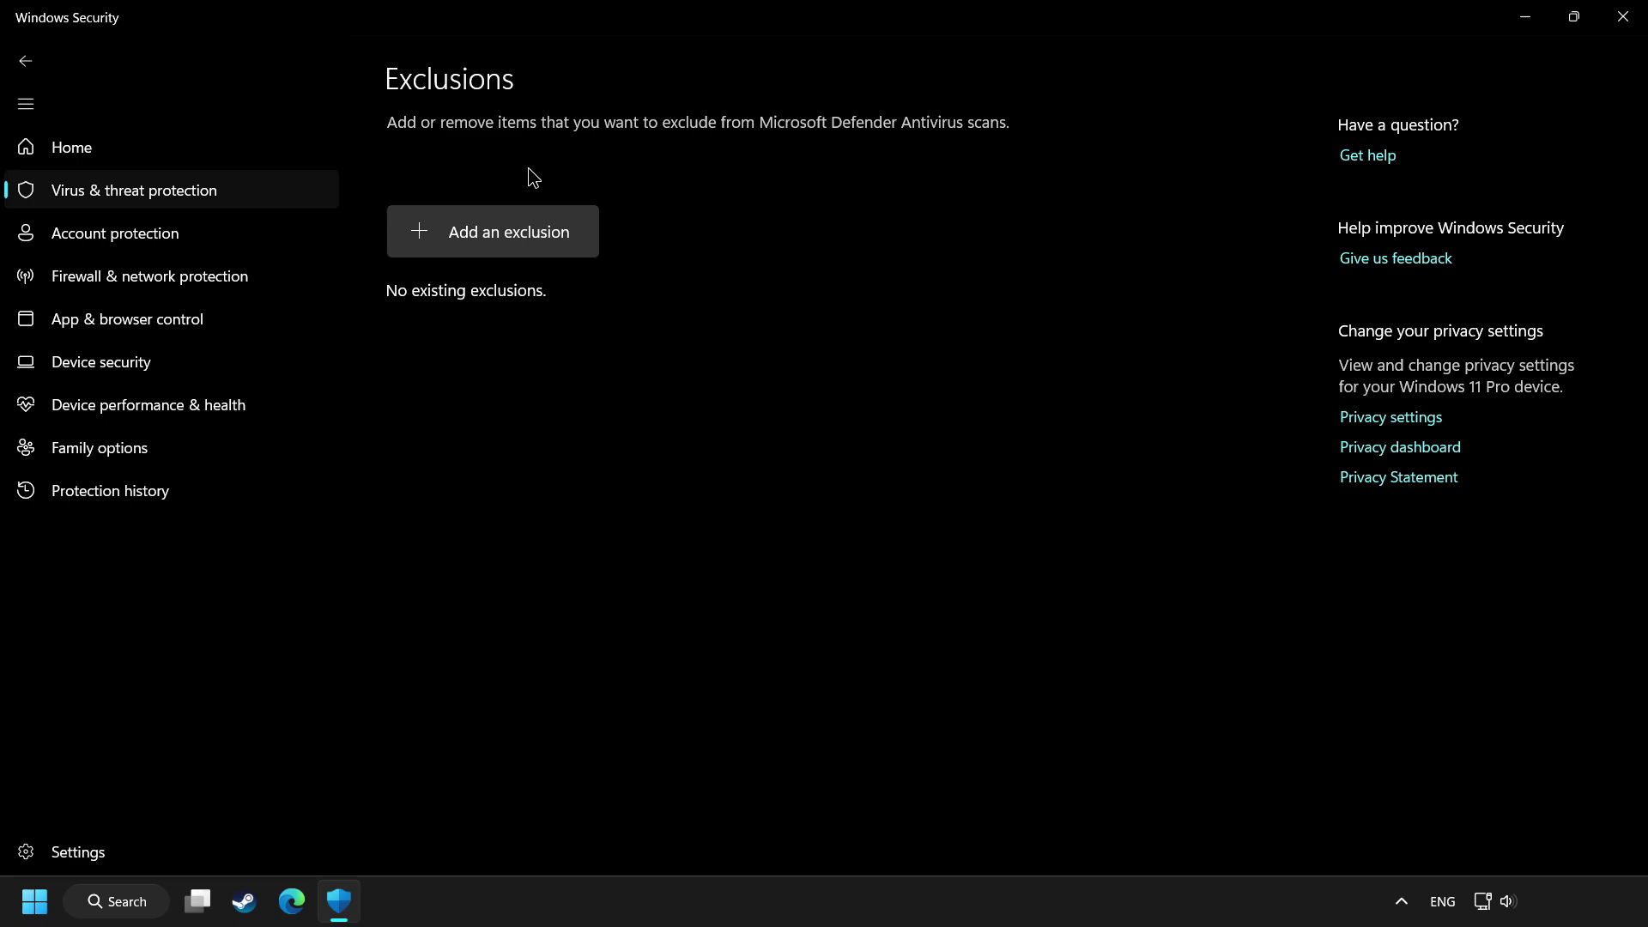
left_click(538, 242)
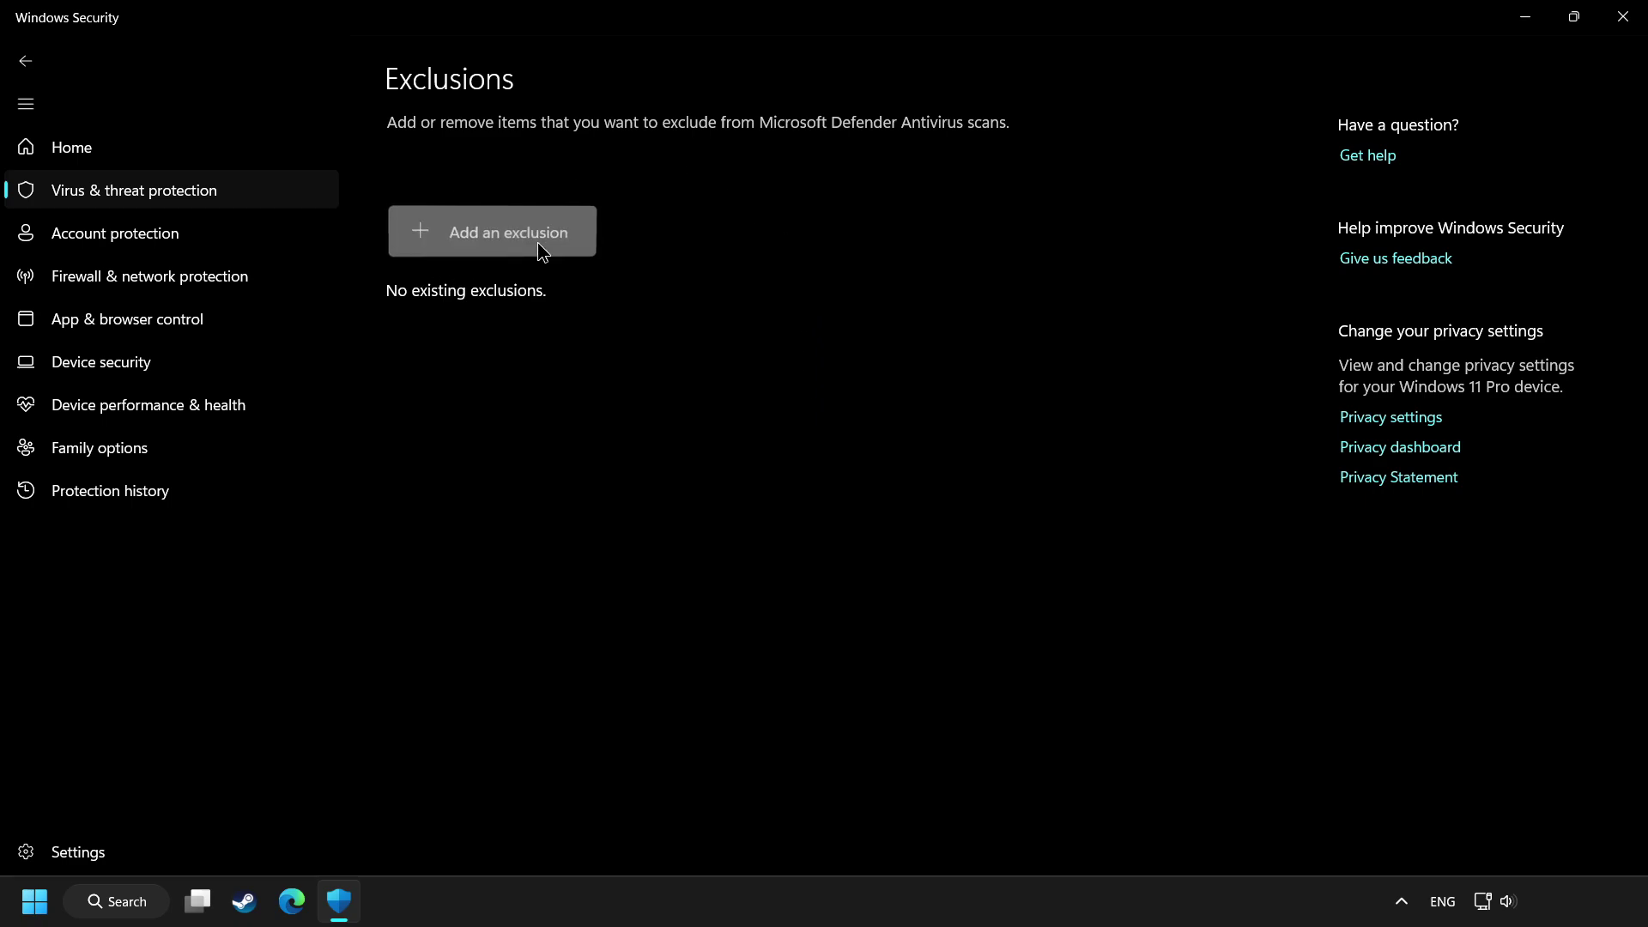